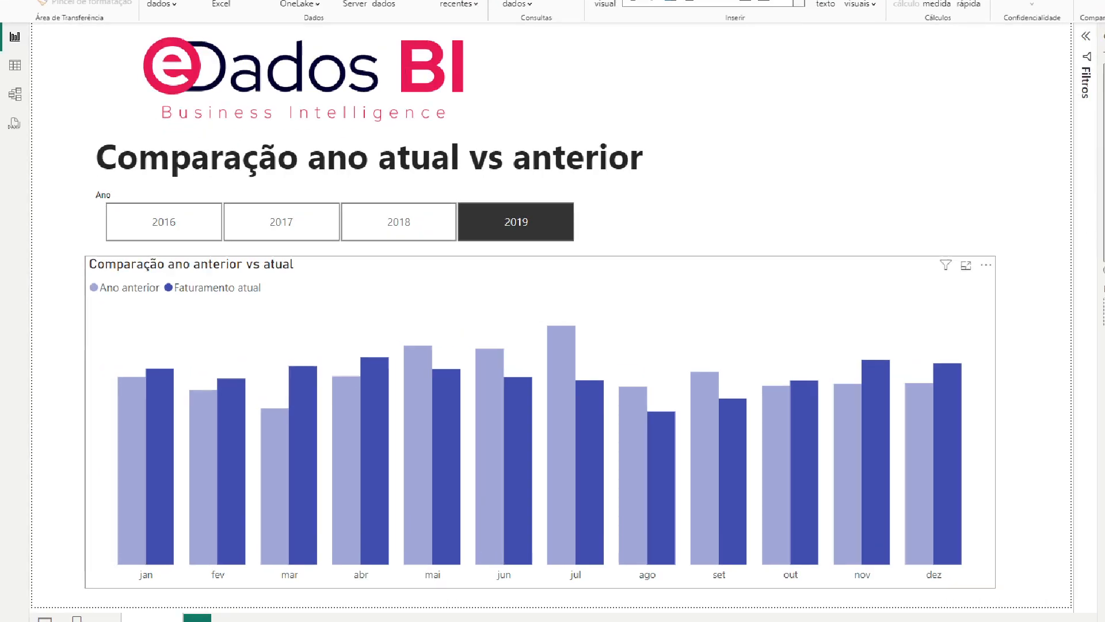
left_click_drag(565, 198, 647, 164)
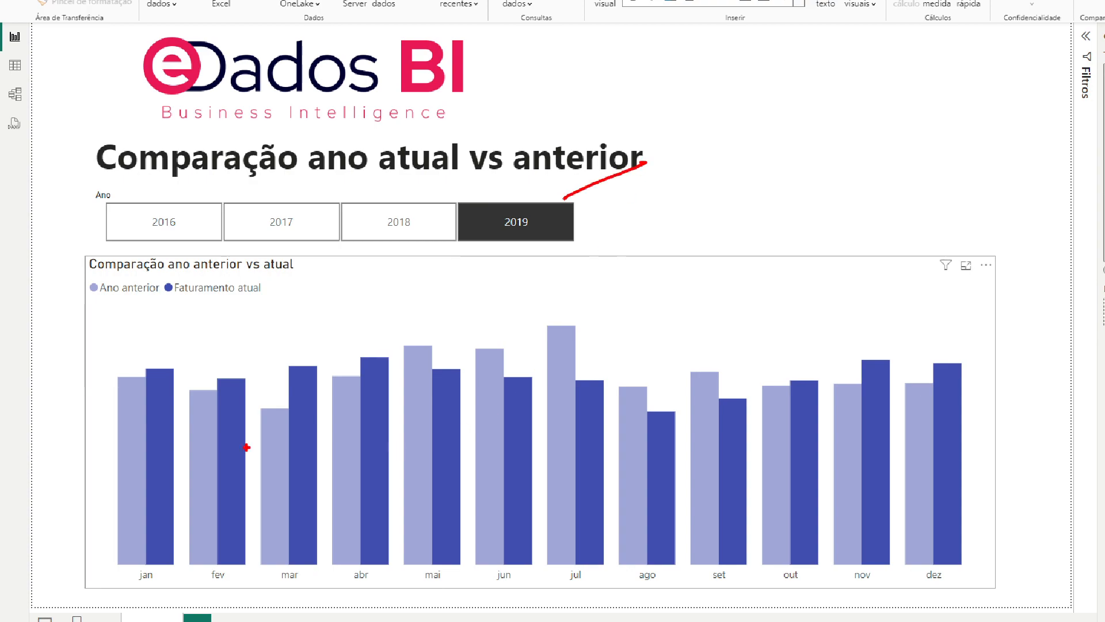
mouse_move(101, 333)
left_mouse_down()
mouse_move(89, 552)
mouse_move(156, 595)
mouse_move(183, 518)
mouse_move(204, 329)
mouse_move(102, 334)
left_mouse_up()
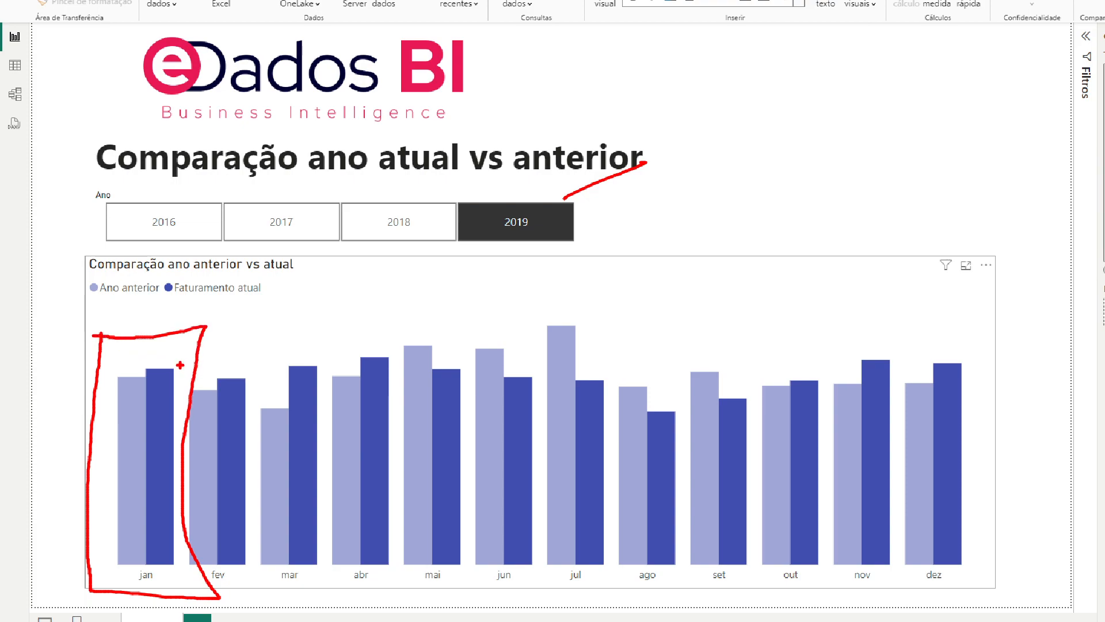
left_click_drag(178, 360, 174, 355)
left_click_drag(593, 221, 687, 217)
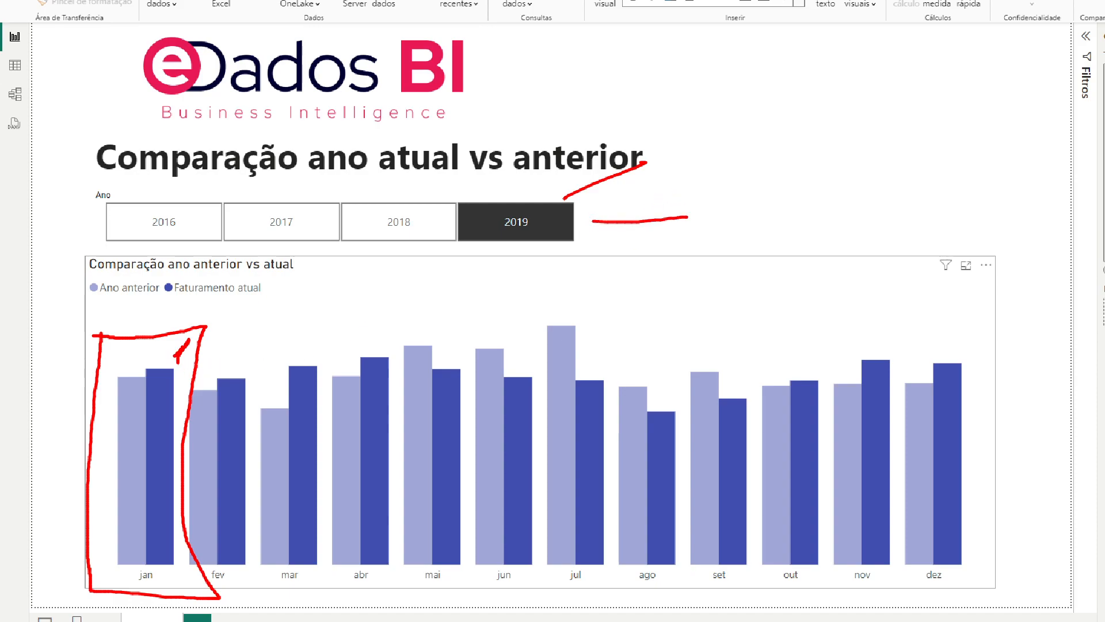
left_click_drag(126, 370, 114, 335)
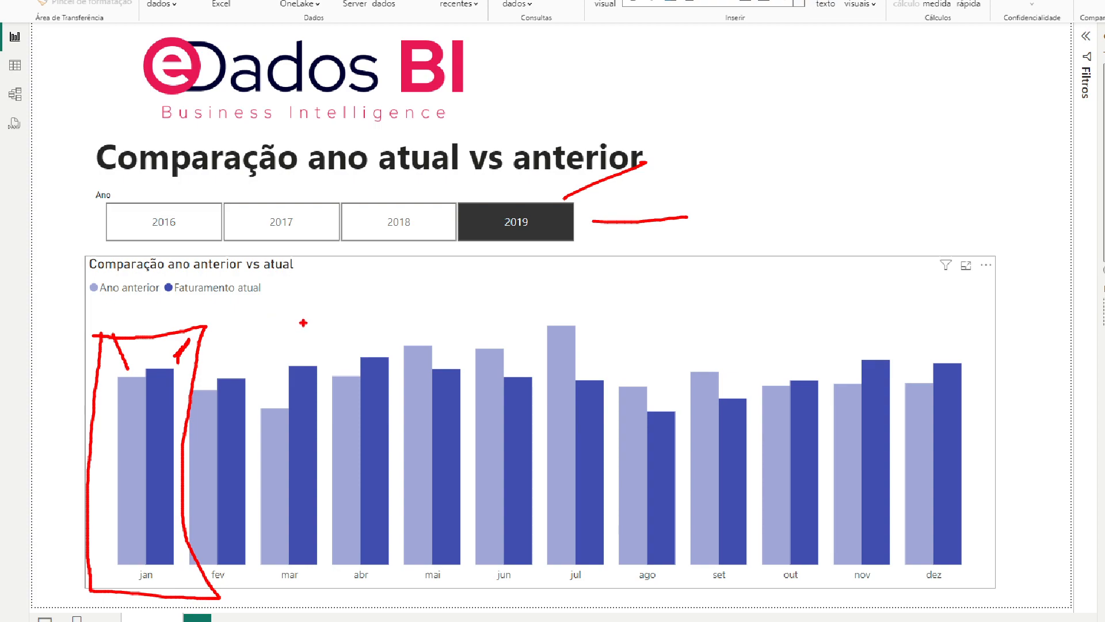
mouse_move(173, 341)
left_mouse_down()
mouse_move(165, 363)
mouse_move(124, 351)
left_mouse_up()
mouse_move(396, 593)
left_mouse_down()
mouse_move(406, 311)
mouse_move(763, 298)
mouse_move(750, 397)
mouse_move(768, 600)
mouse_move(400, 588)
left_mouse_up()
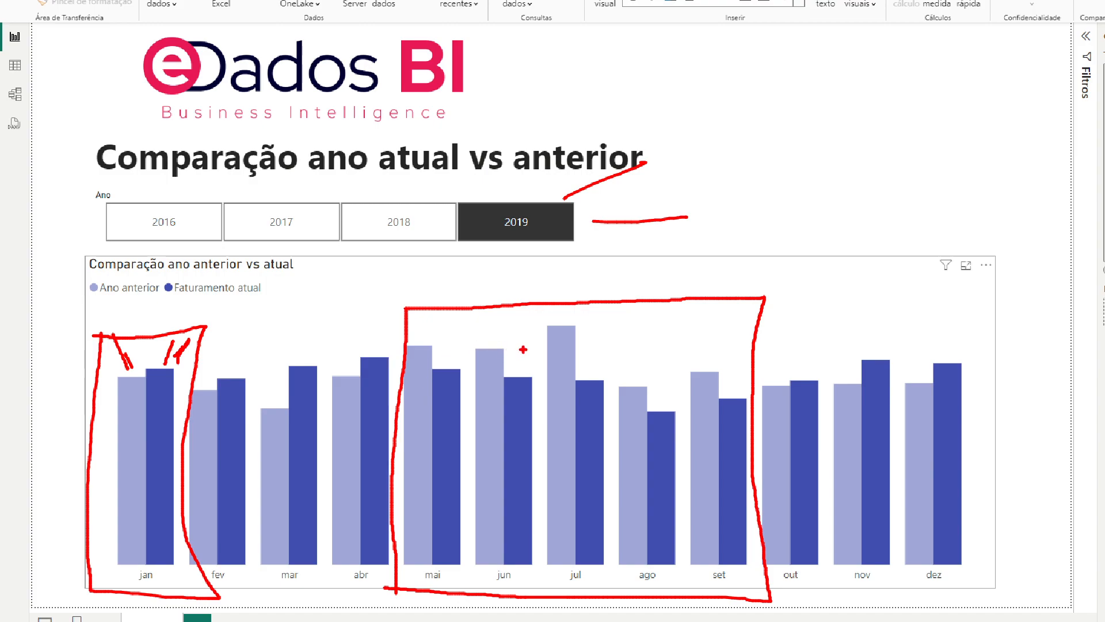
left_click_drag(537, 200, 518, 180)
key("Escape")
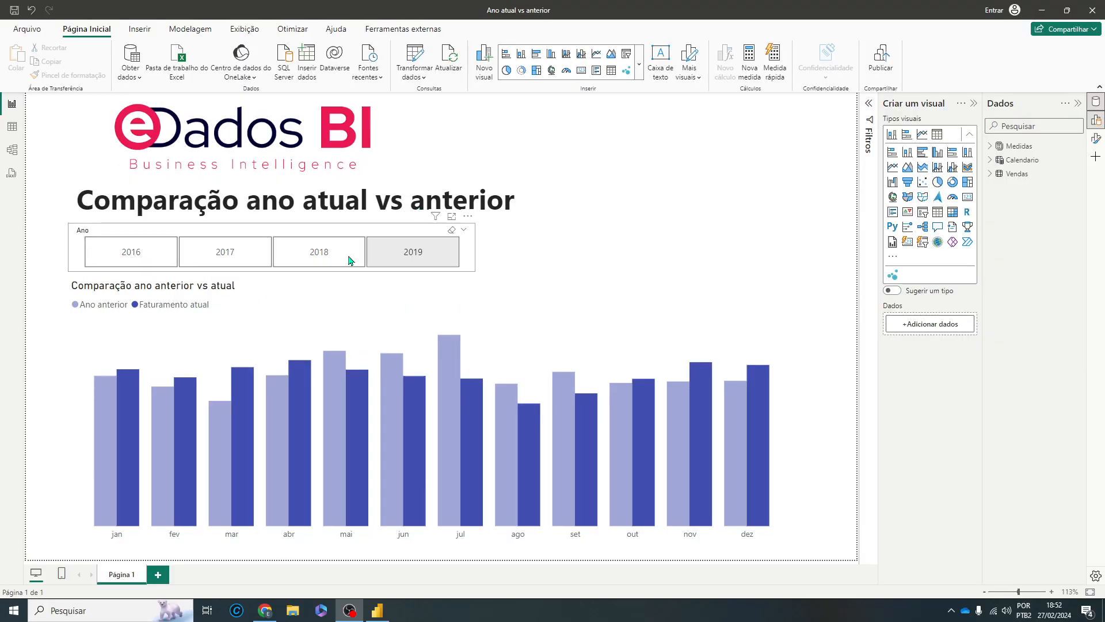
Compare the chart's monthly current-year and previous-year revenue by switching the Ano slicer between 2018 and 2019.
left_click(348, 260)
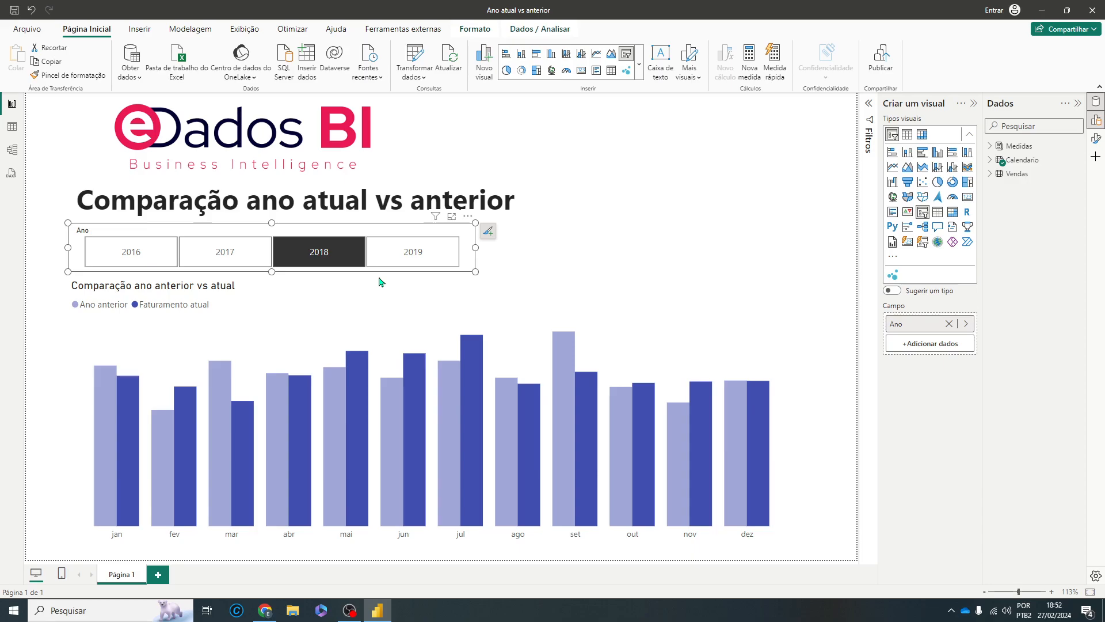
left_click(405, 266)
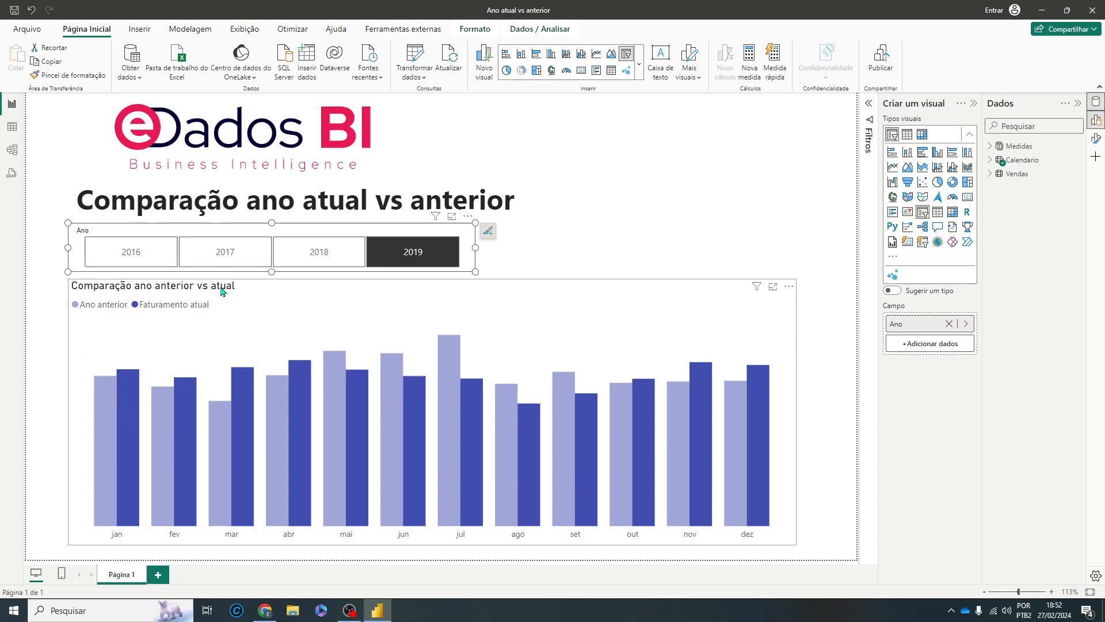
left_click(314, 258)
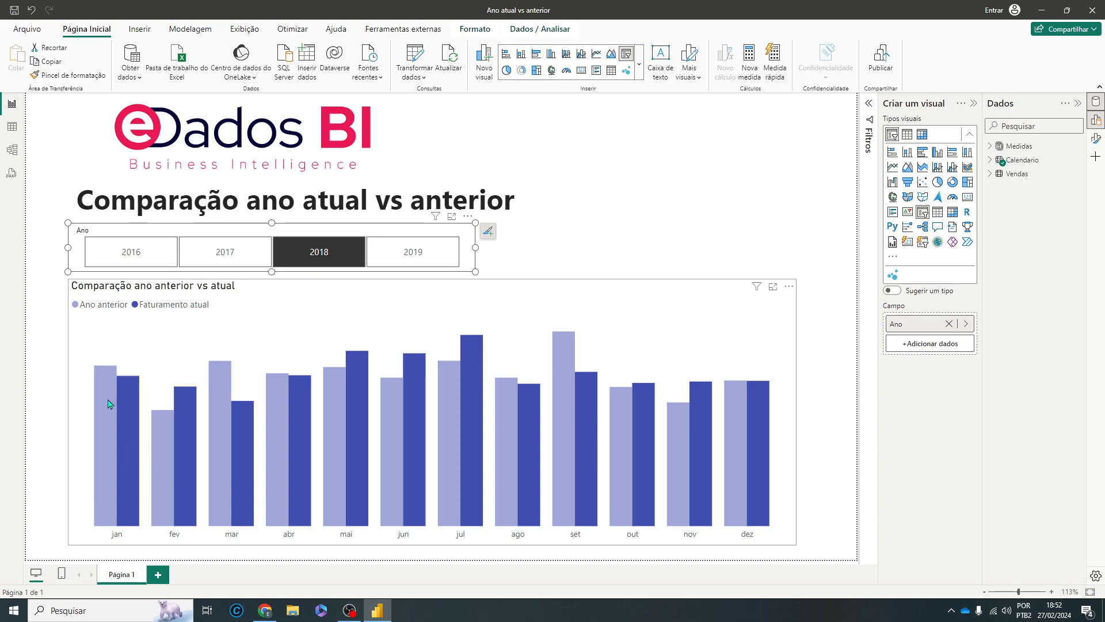
mouse_move(108, 404)
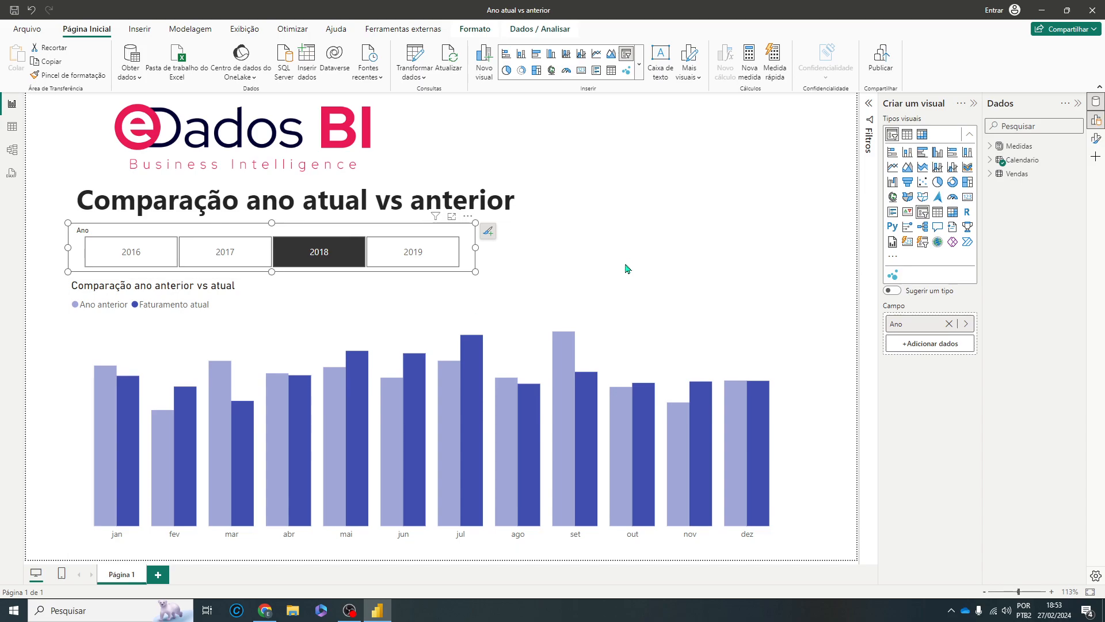
Review the data in the Vendas table and the Data, Ano, Mês n and Mês columns of the Calendario table.
left_click(10, 128)
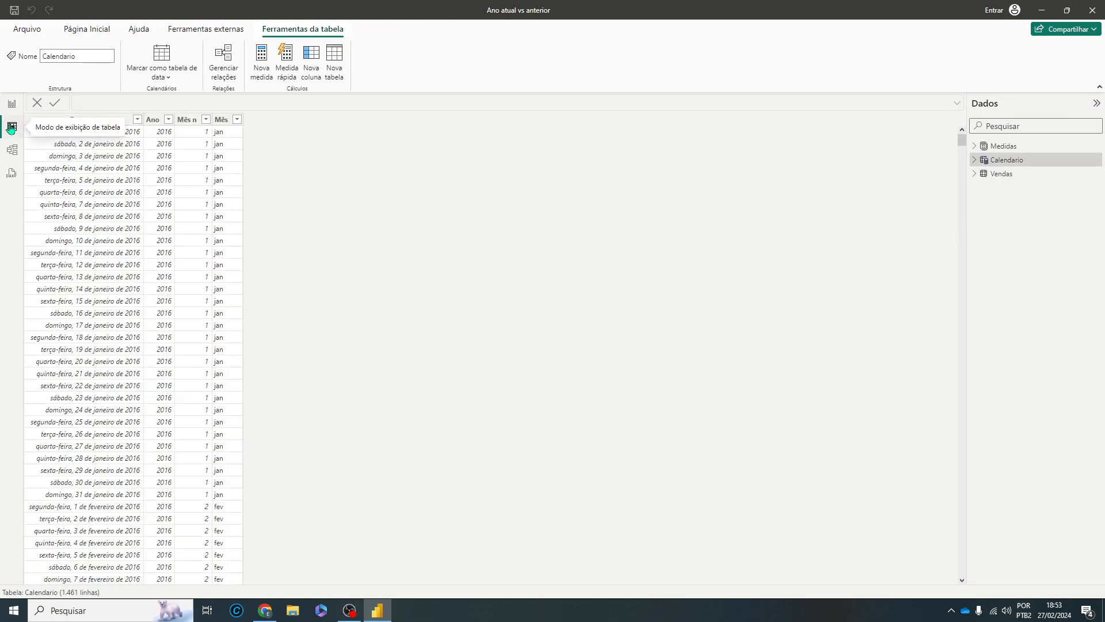
left_click(1003, 175)
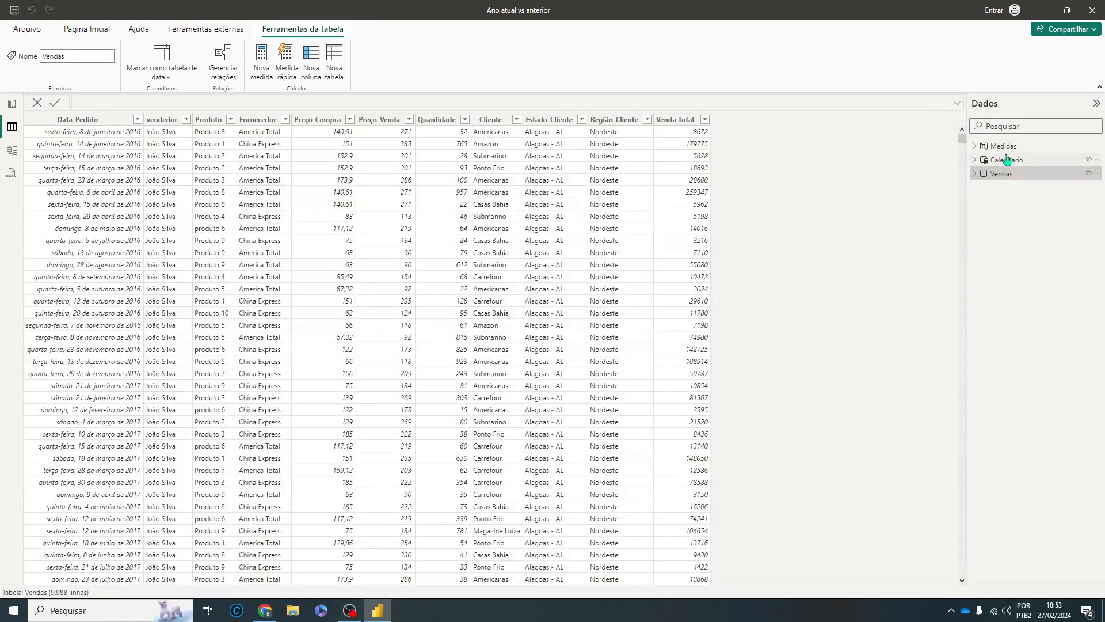
left_click(1006, 159)
left_click(99, 118)
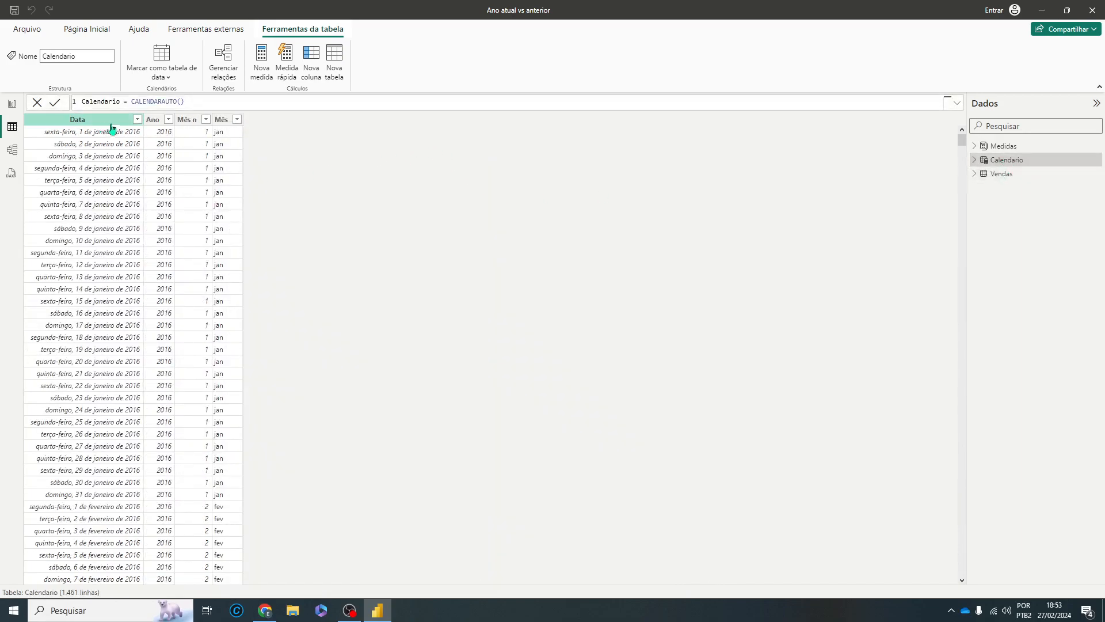
left_click(153, 119)
left_click(186, 119)
left_click(223, 121)
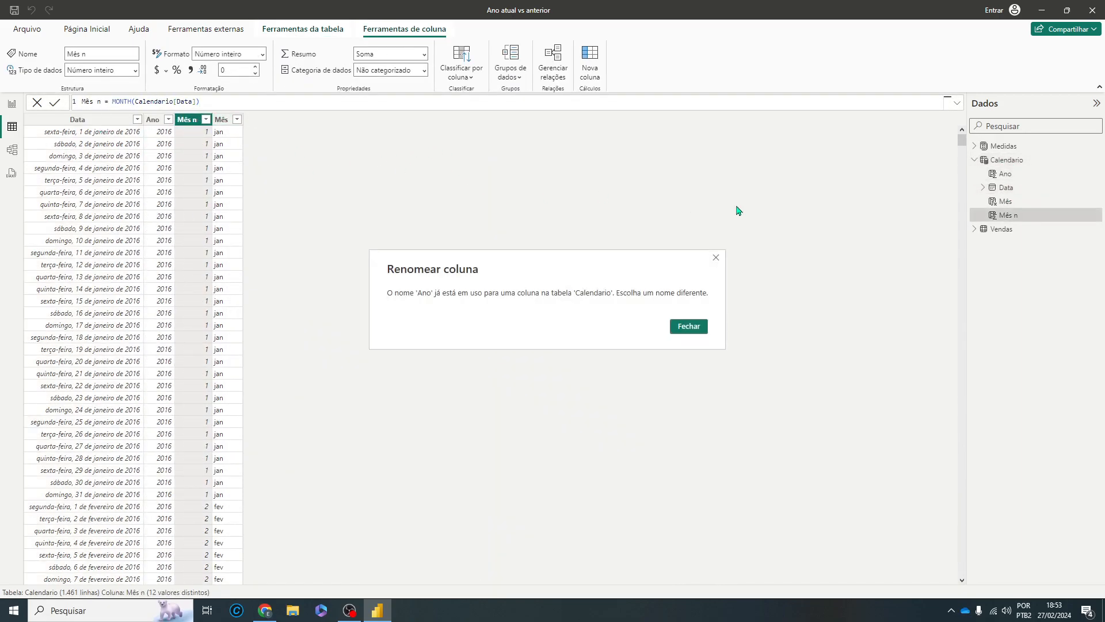
left_click(718, 259)
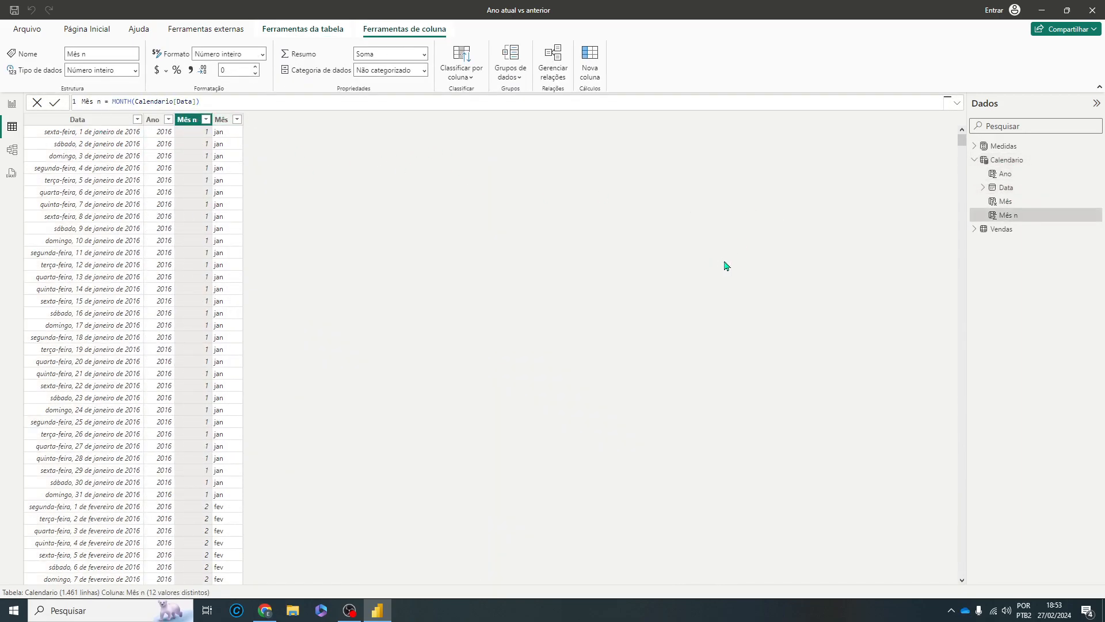
Inspect the Venda Total column in the Vendas table.
left_click(1002, 228)
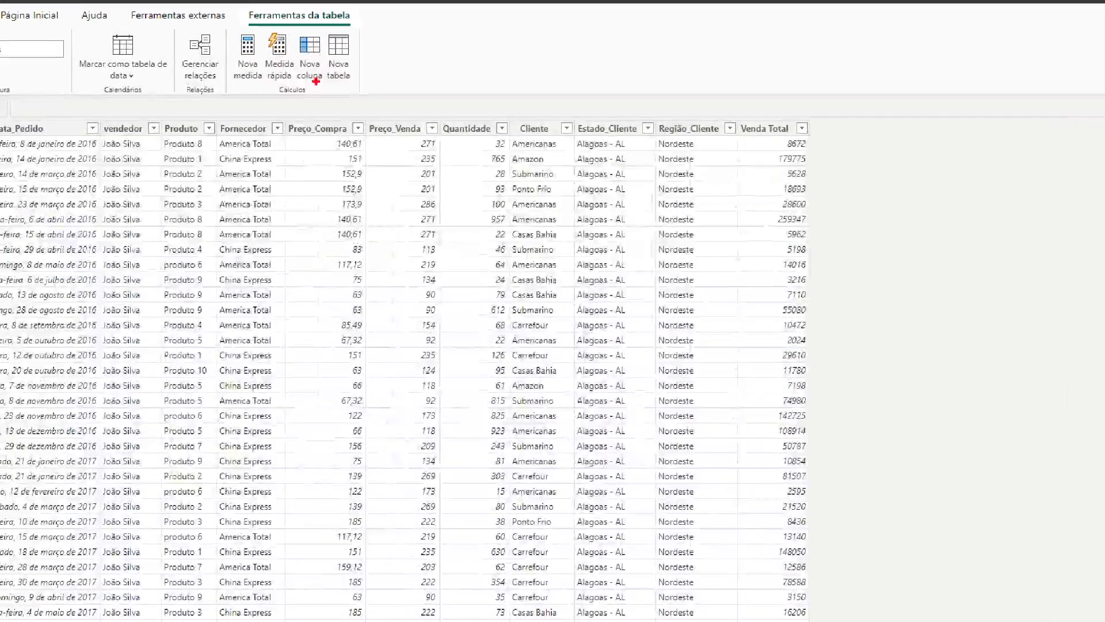
mouse_move(732, 88)
left_mouse_down()
mouse_move(734, 439)
mouse_move(904, 425)
mouse_move(871, 90)
mouse_move(712, 91)
left_mouse_up()
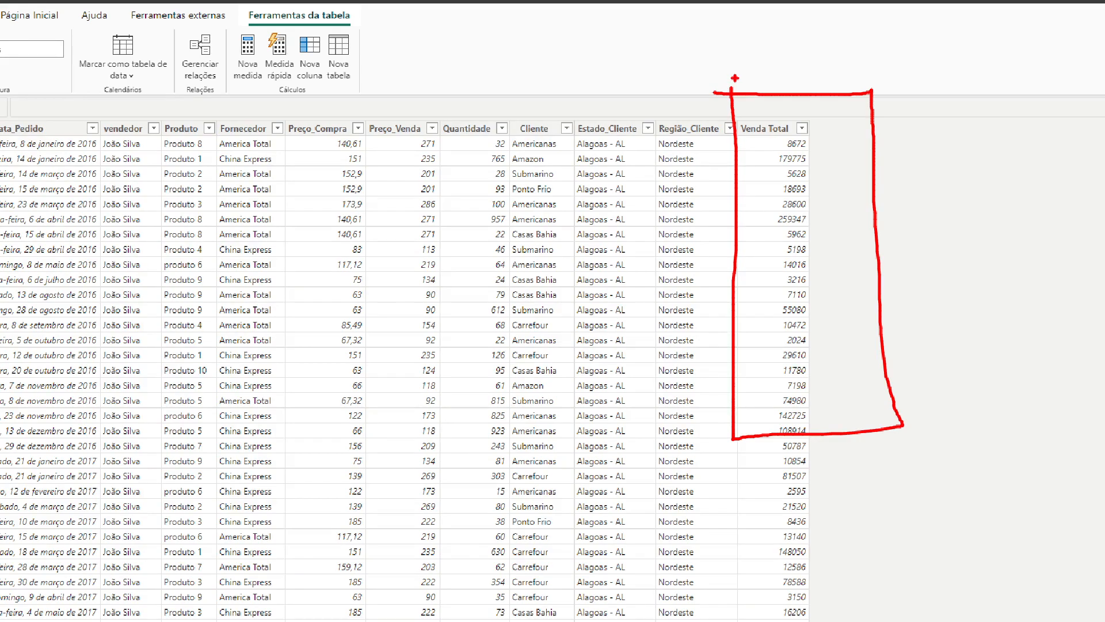
key("Escape")
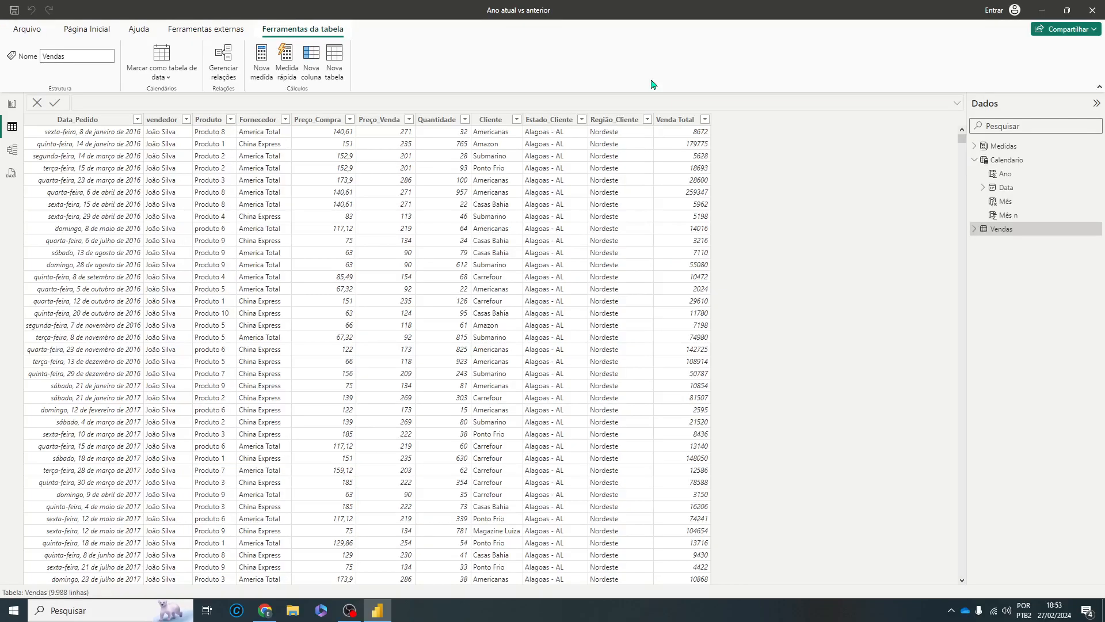
Rearrange the Calendario and Vendas cards in the model diagram, placing Vendas lower, to show the relationship between them clearly.
left_click(12, 152)
mouse_move(363, 157)
left_mouse_down()
mouse_move(411, 157)
mouse_move(371, 157)
left_mouse_up()
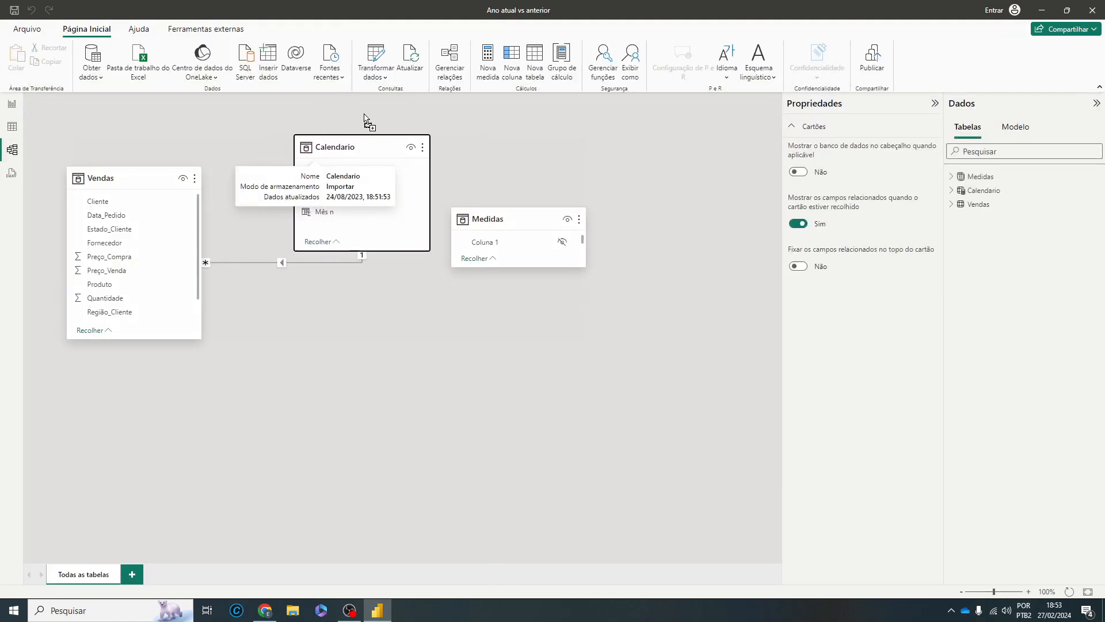
left_click_drag(121, 177, 141, 265)
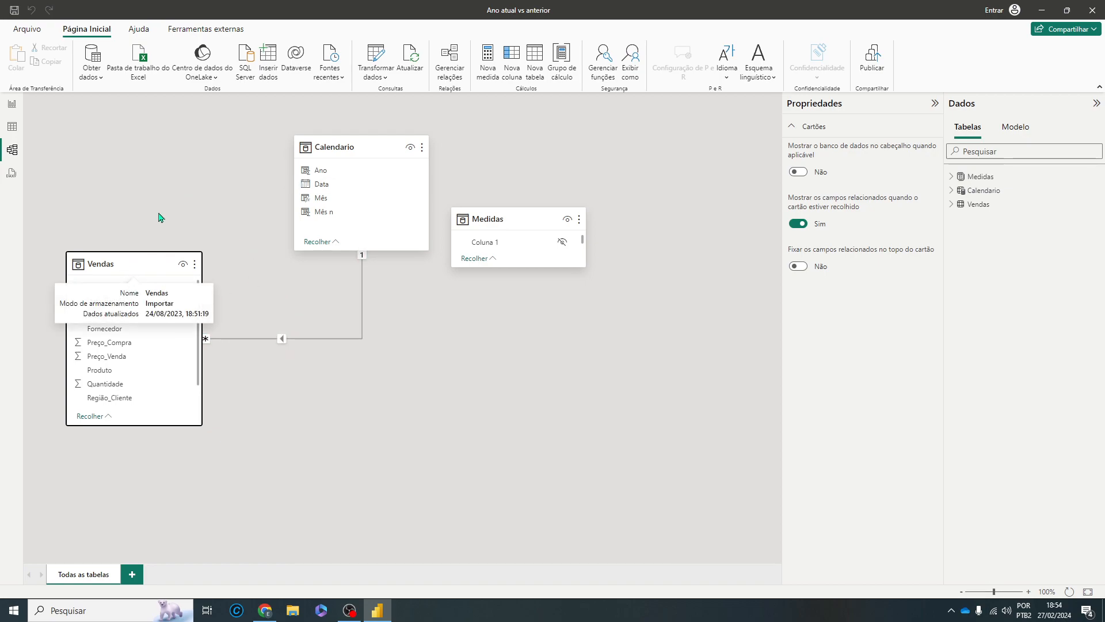
left_click_drag(350, 148, 321, 148)
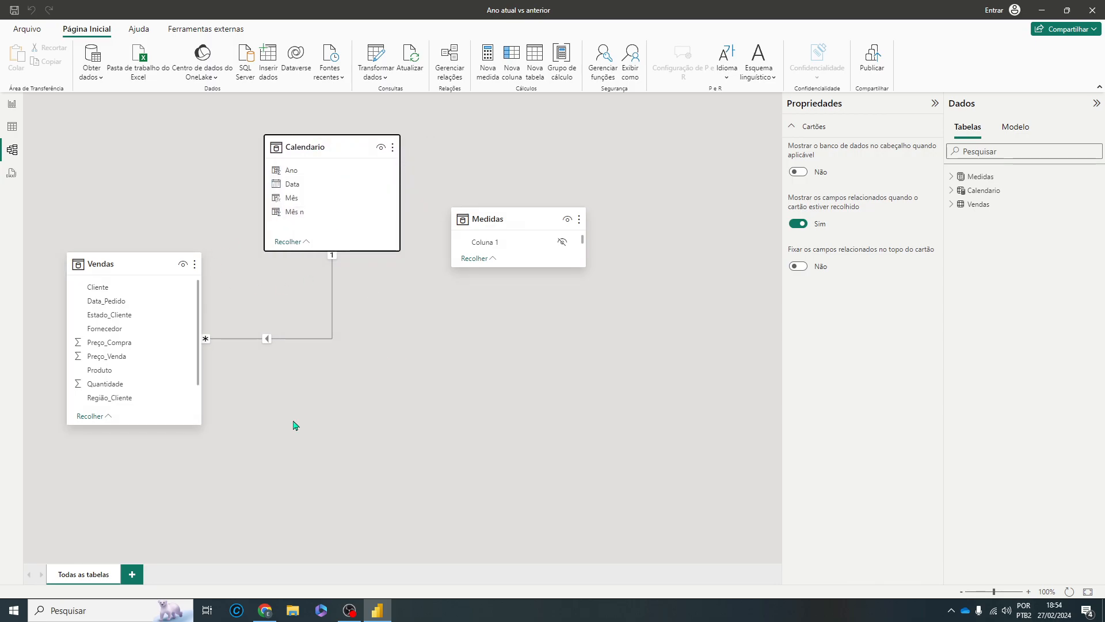
Return to the report page and delete the Faturamento measure of the Medidas table from the model.
left_click(12, 104)
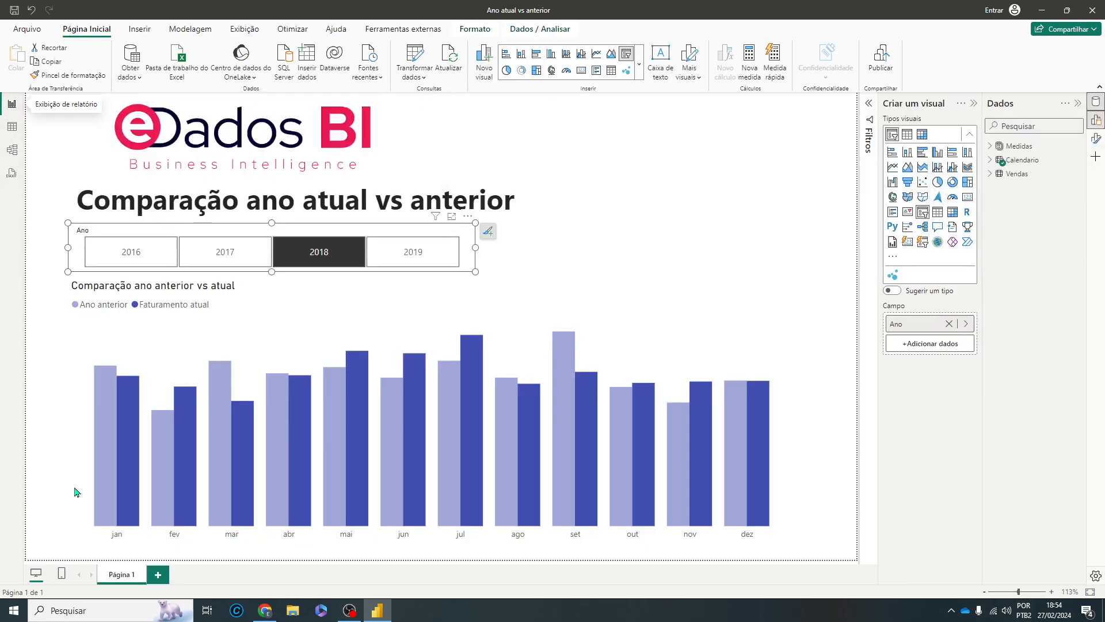
left_click(693, 314)
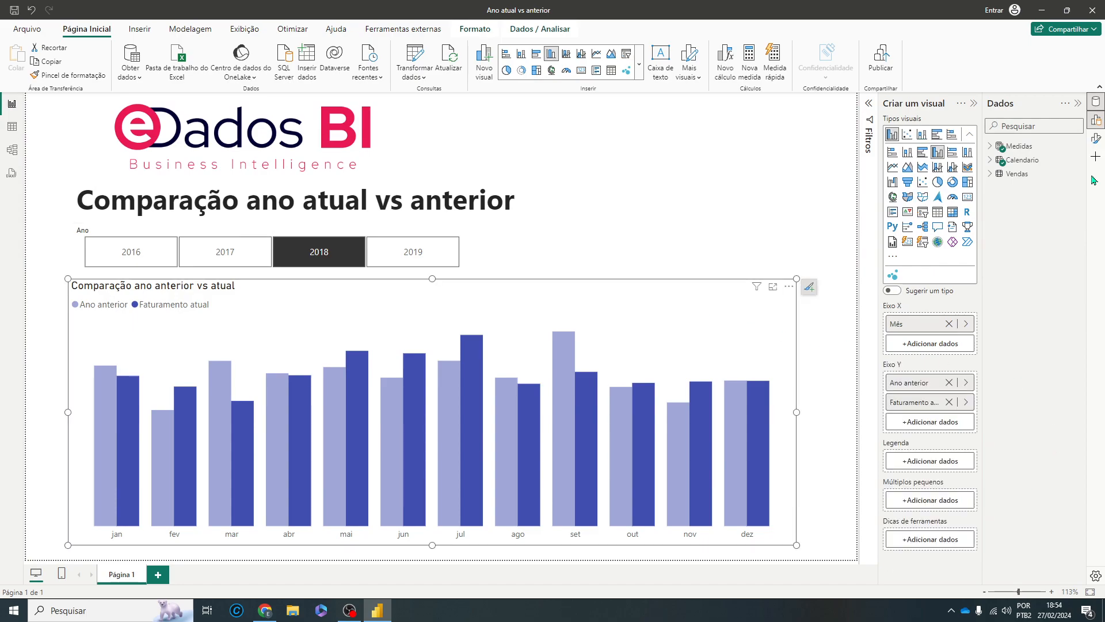
left_click(1013, 147)
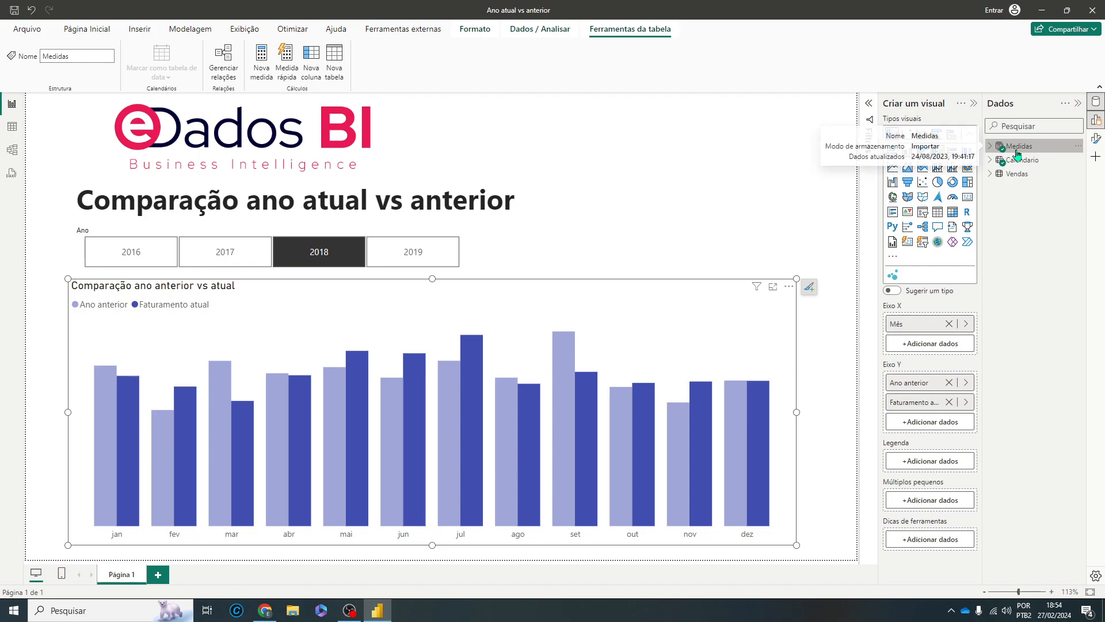
left_click(990, 147)
right_click(1061, 176)
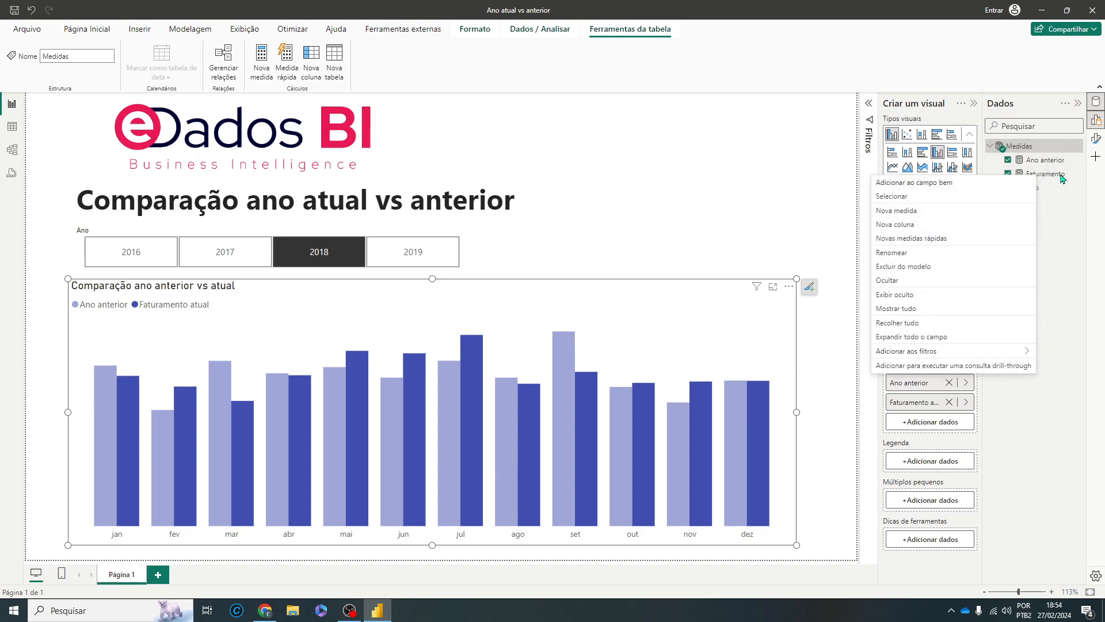
left_click(1047, 176)
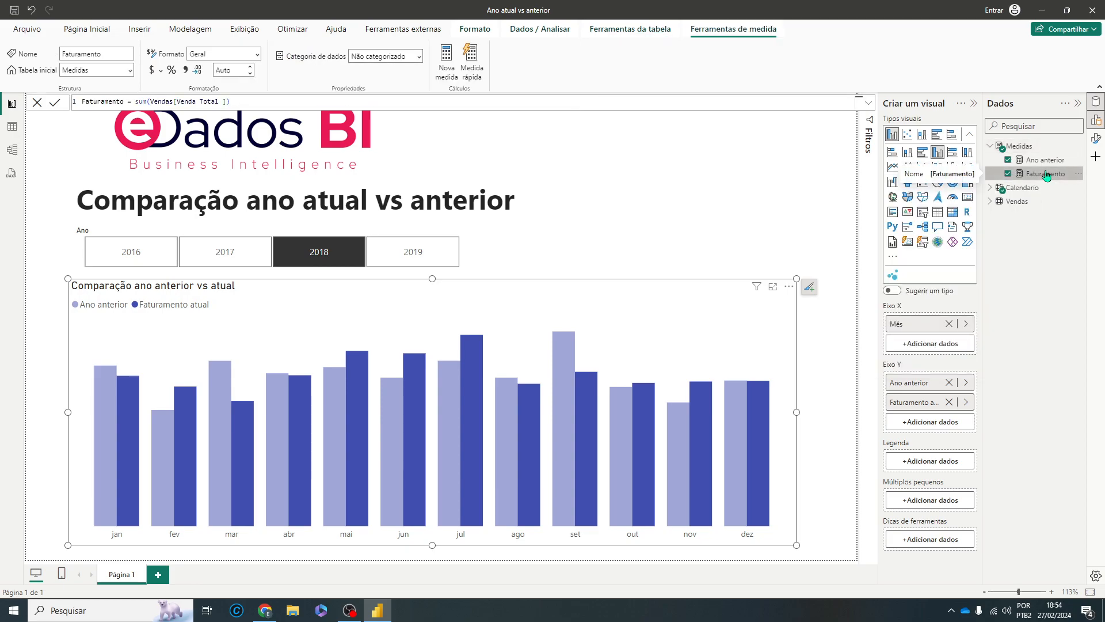
right_click(1048, 176)
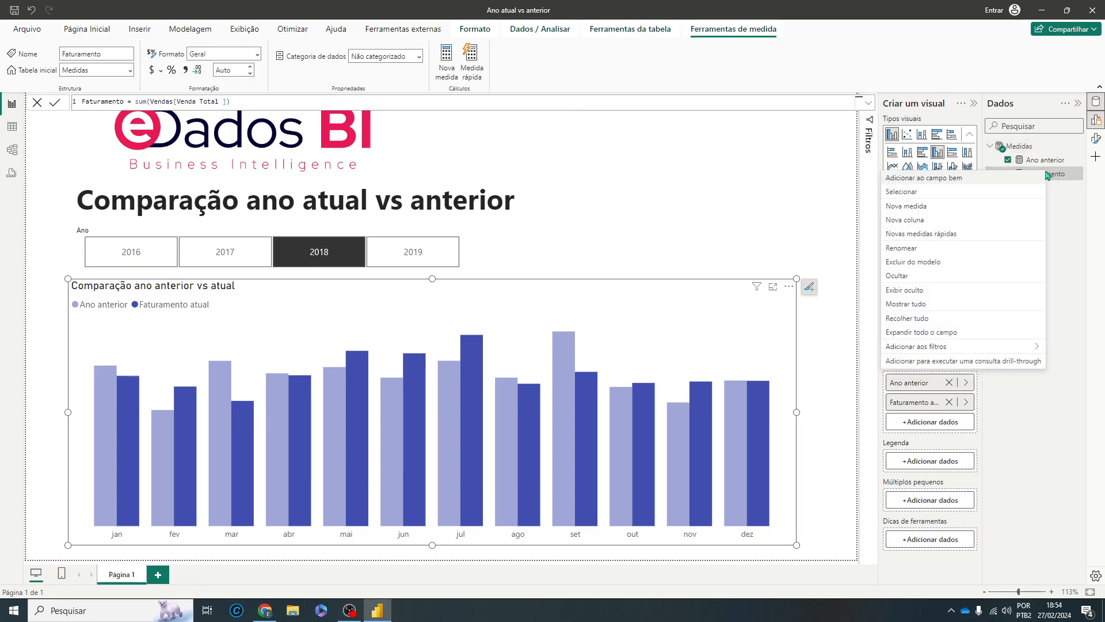
left_click(919, 262)
left_click(605, 325)
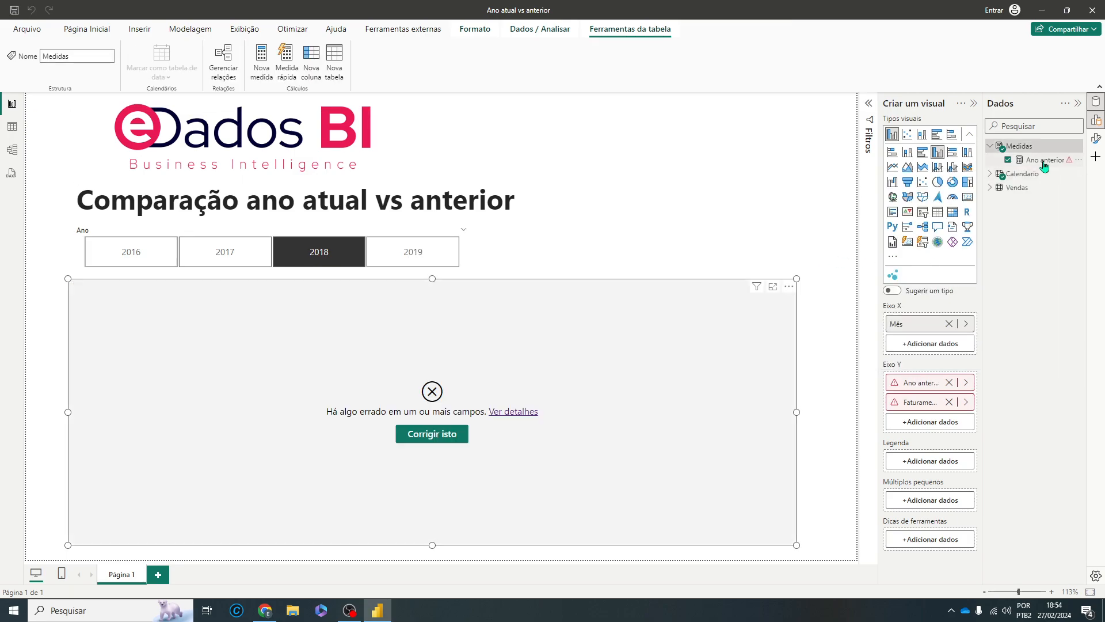
Delete the Ano anterior measure from the model.
left_click(1036, 162)
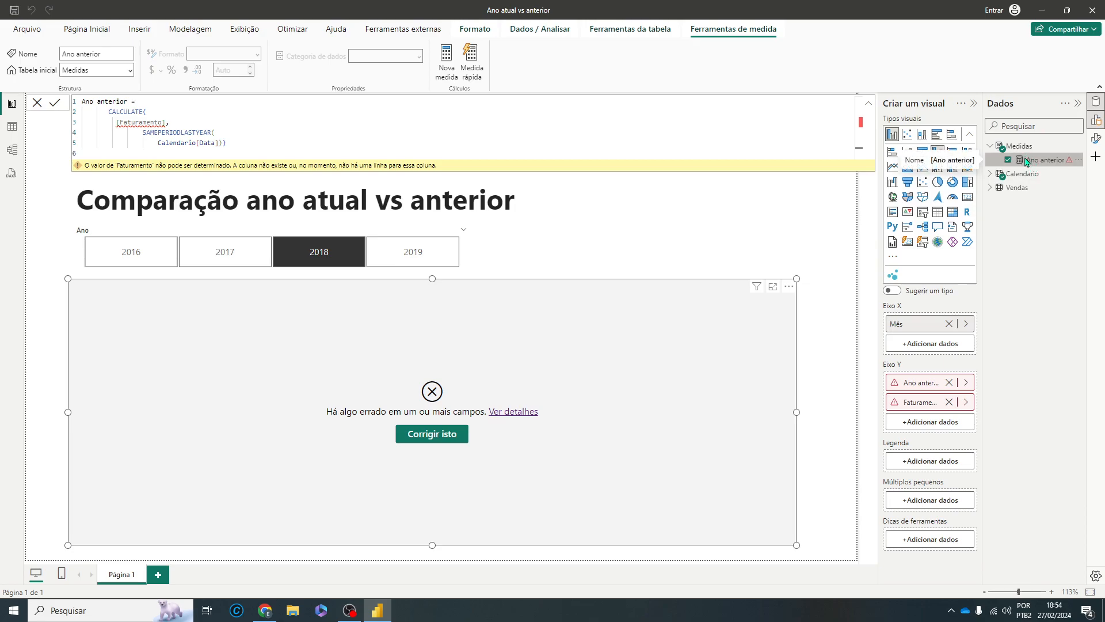
right_click(1026, 161)
left_click(897, 255)
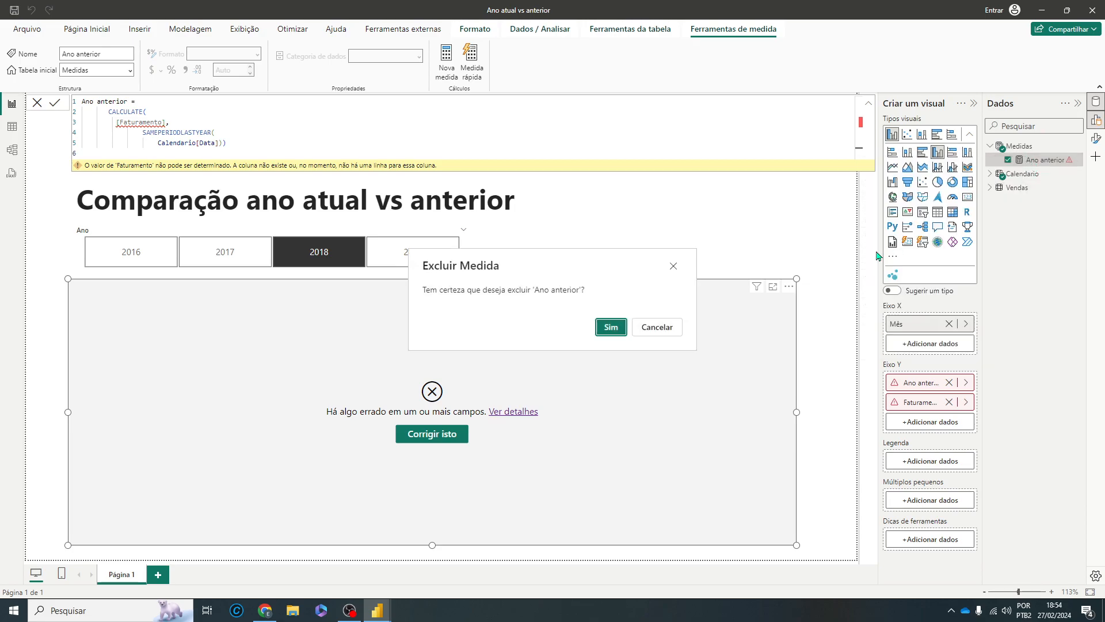
left_click(609, 329)
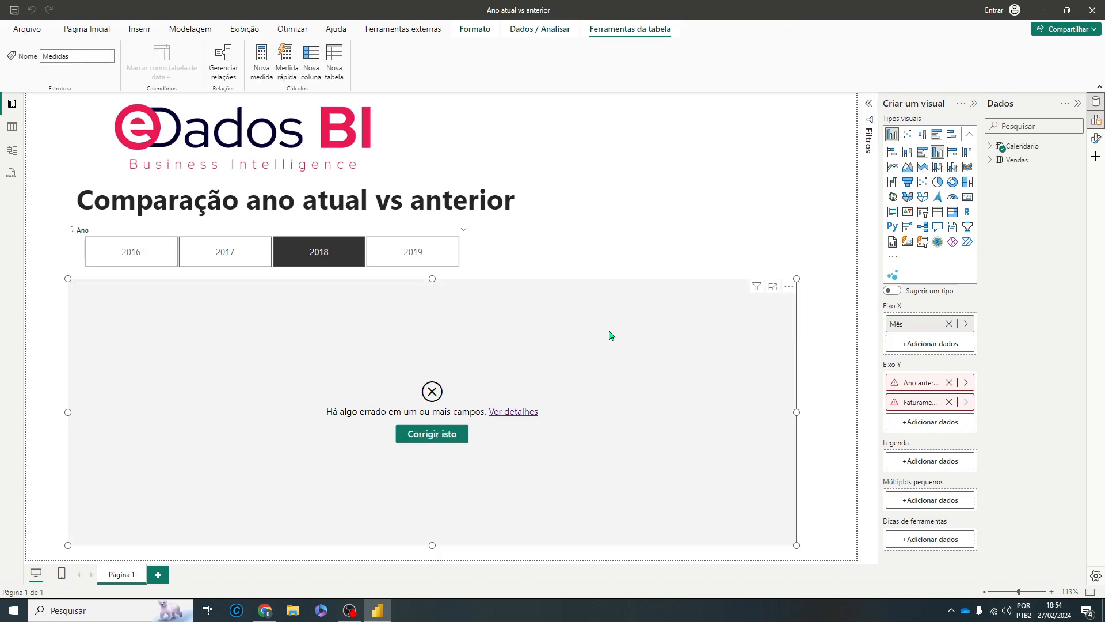
Remove the broken year-comparison chart from the report page and filter the Ano slicer to 2019.
left_click(449, 437)
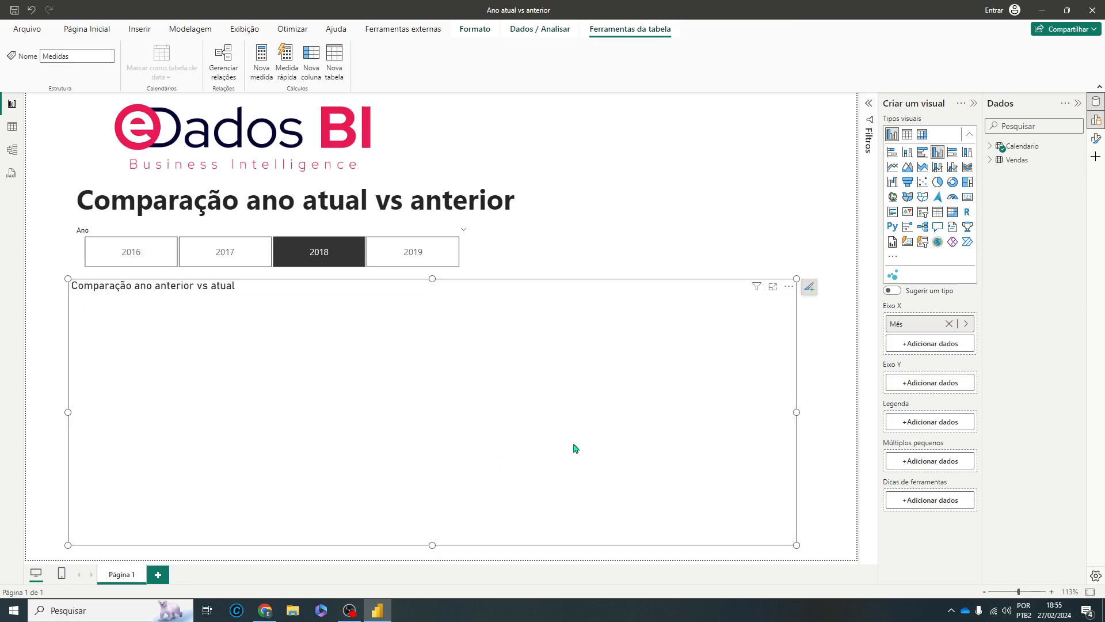
key("Delete")
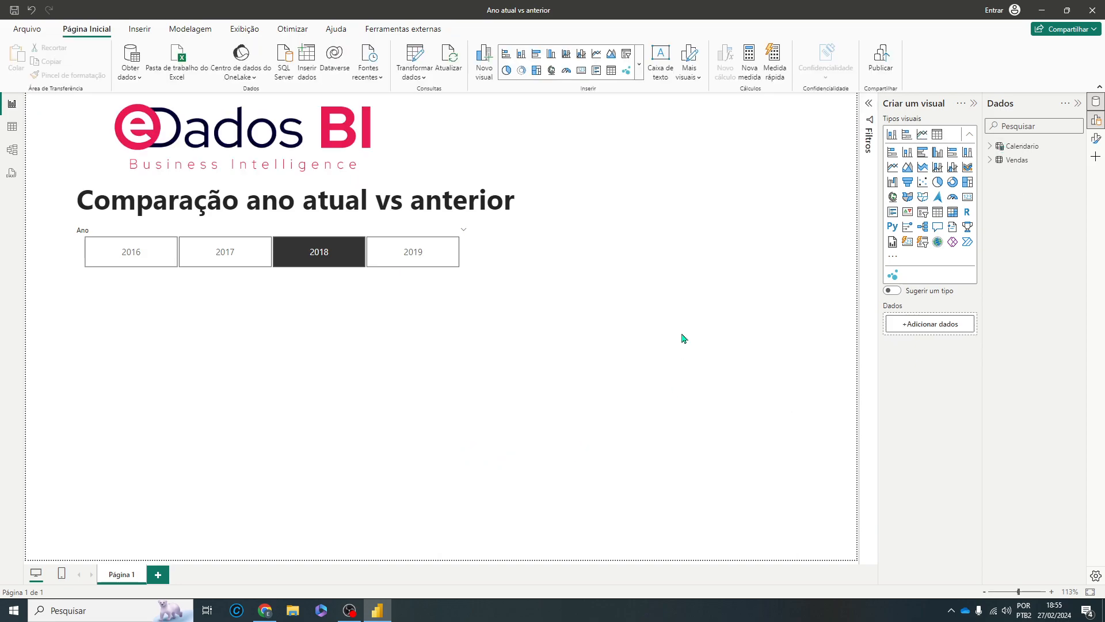
left_click(413, 253)
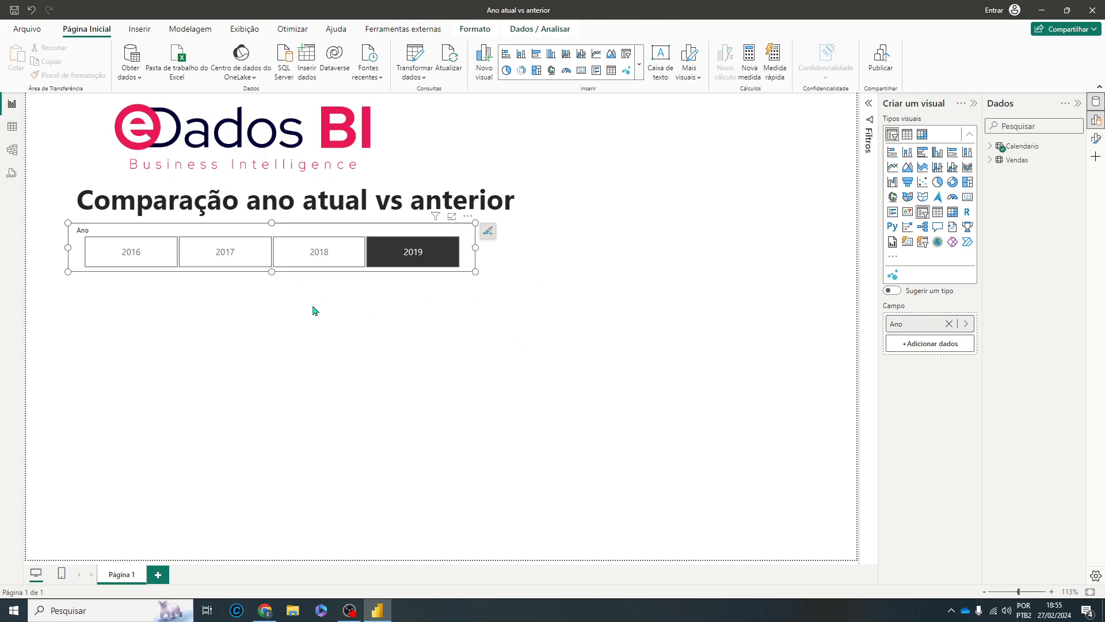
left_click(695, 253)
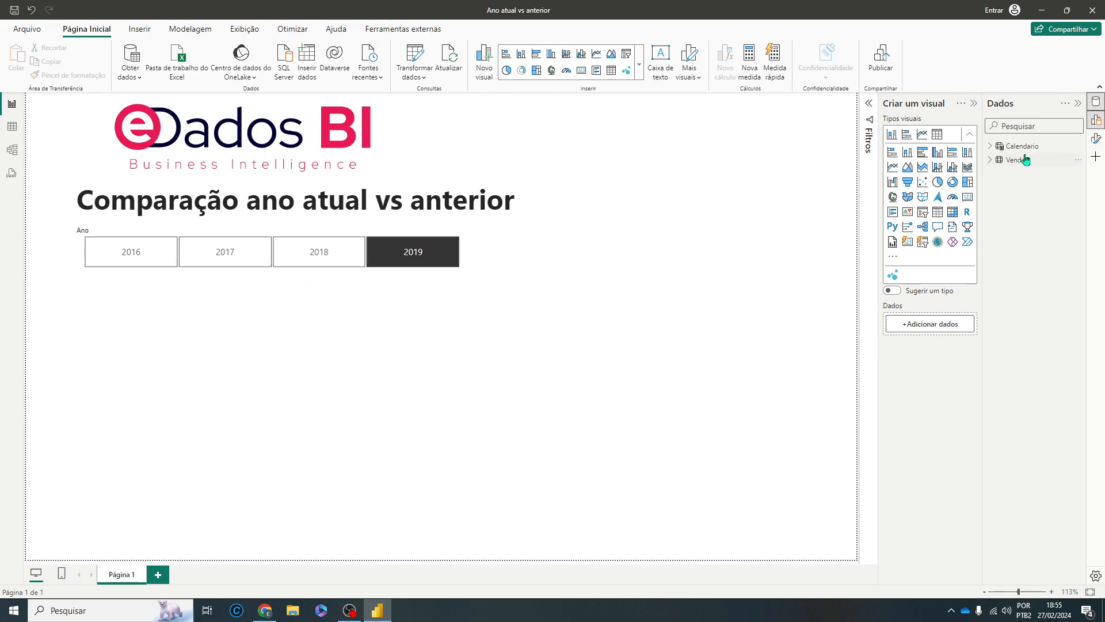
left_click(999, 148)
left_click(995, 147)
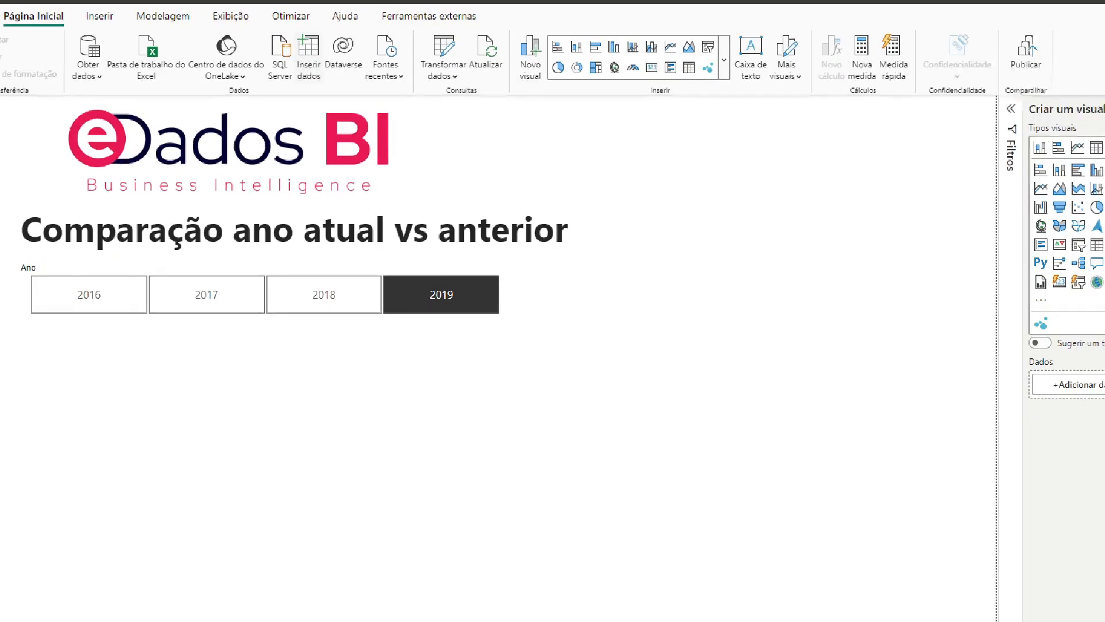
mouse_move(281, 104)
left_mouse_down()
mouse_move(296, 29)
mouse_move(343, 112)
mouse_move(278, 108)
left_mouse_up()
key("Escape")
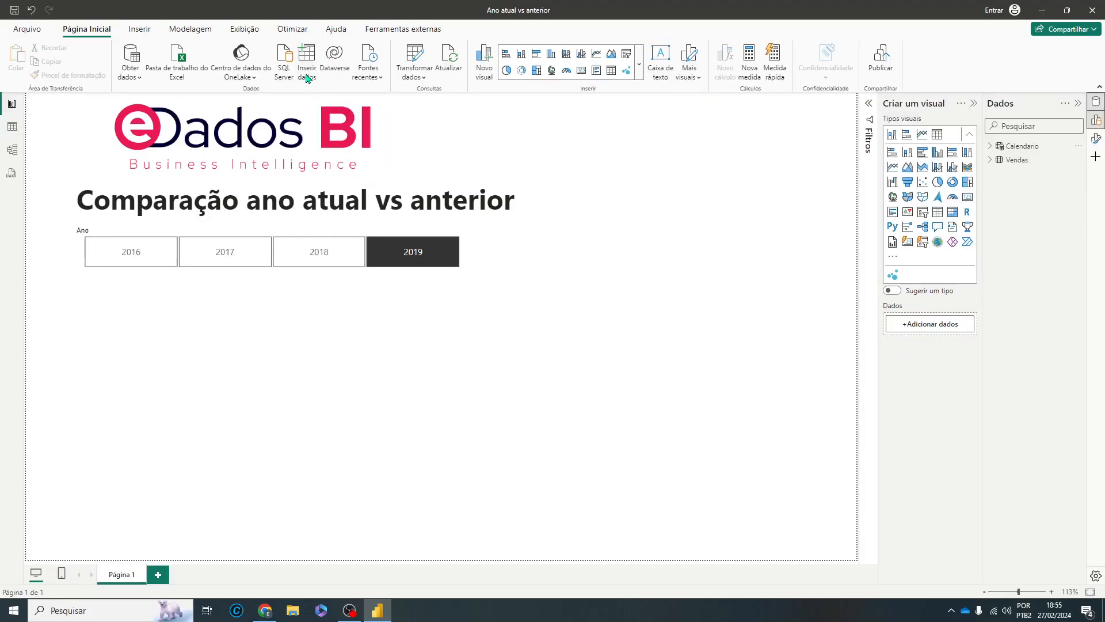
Create an empty table named Medidas by entering data manually and load it into the model.
left_click(307, 72)
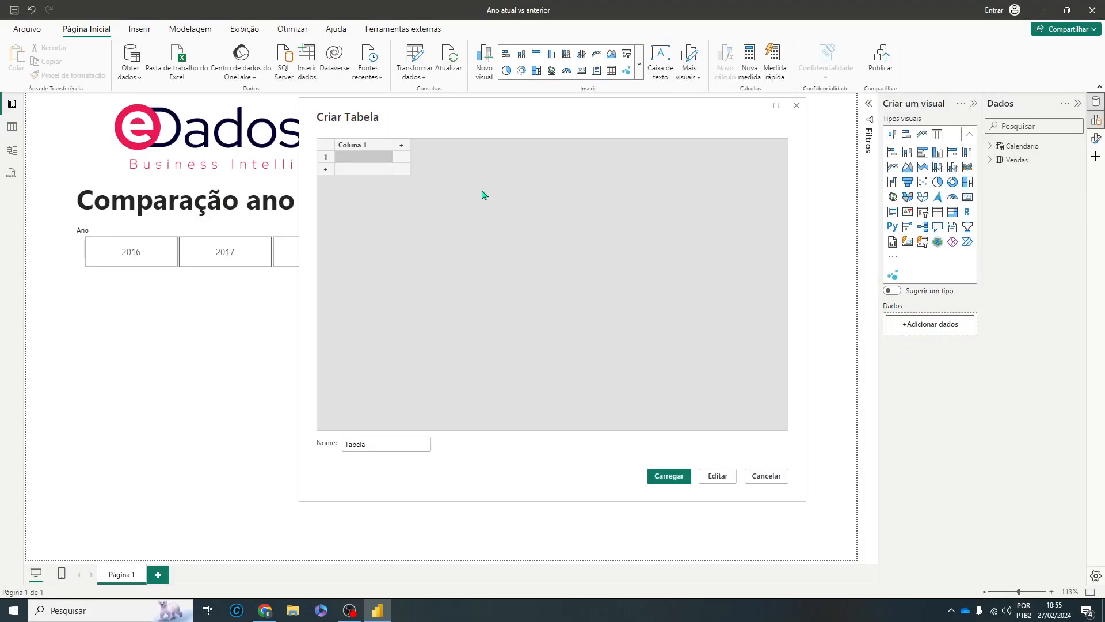
left_click_drag(501, 123, 398, 104)
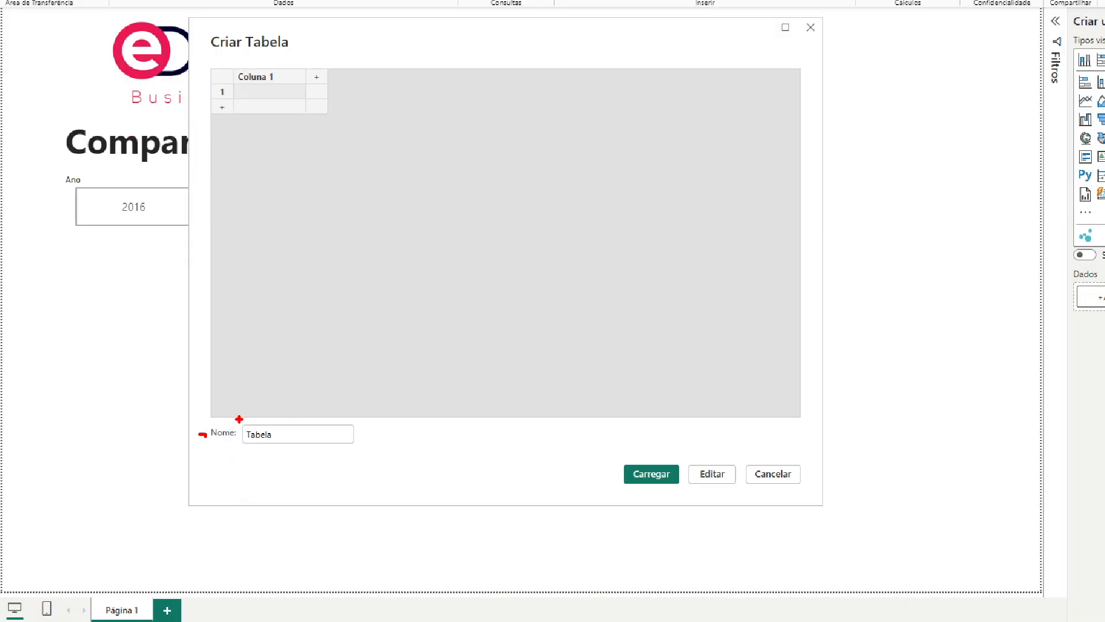
mouse_move(233, 414)
left_mouse_down()
mouse_move(240, 469)
mouse_move(374, 429)
mouse_move(222, 409)
left_mouse_up()
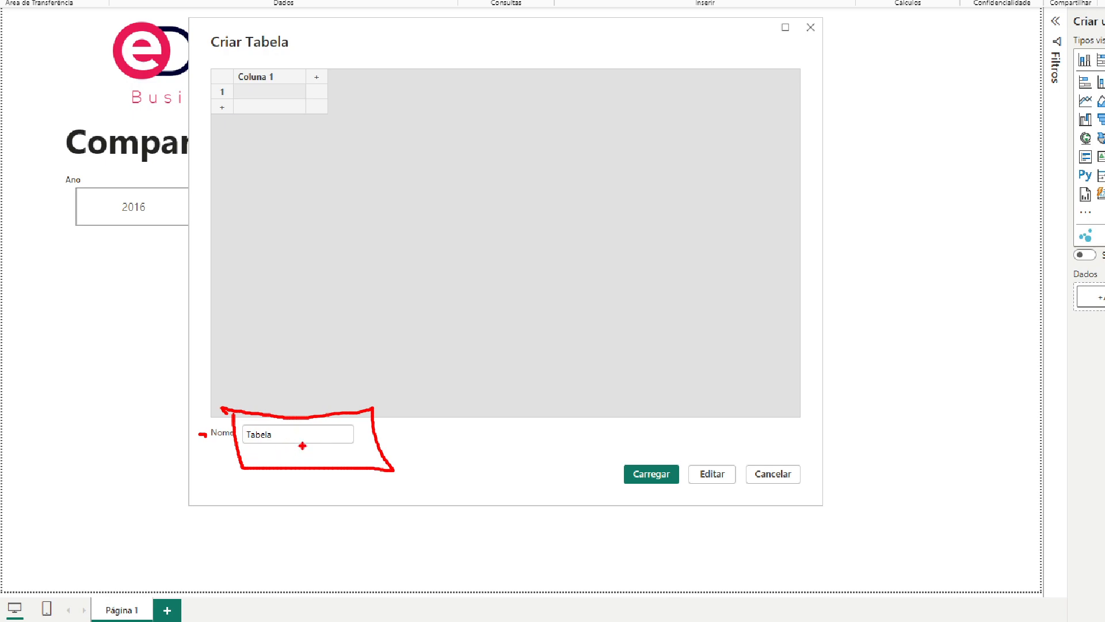
left_click_drag(291, 434, 335, 434)
key("Escape")
left_click(265, 435)
key("BackSpace")
key("BackSpace")
key("BackSpace")
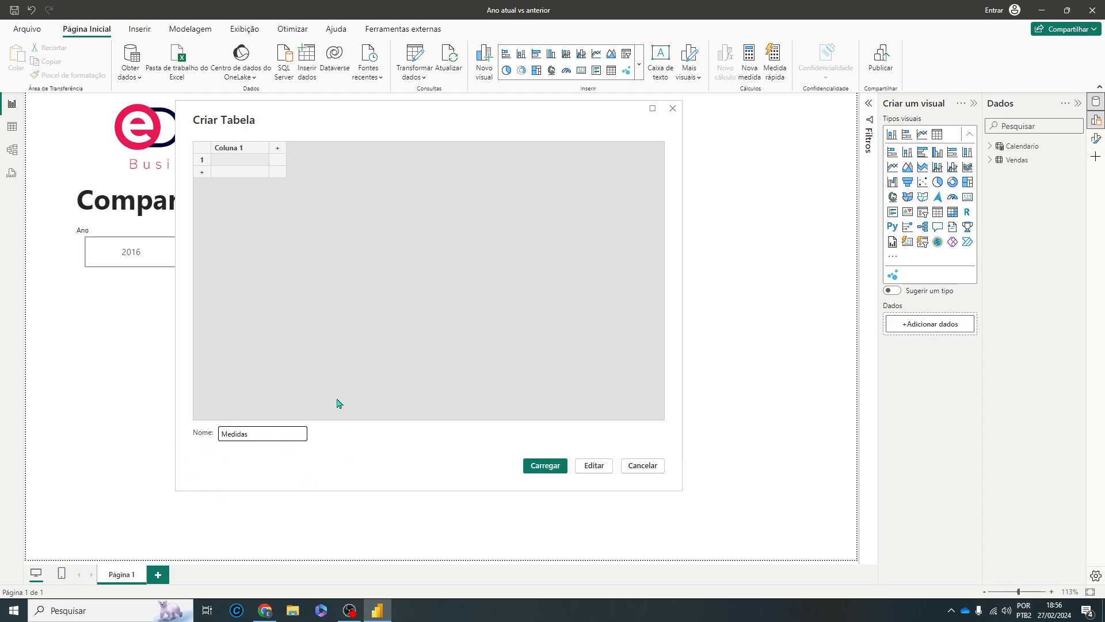
left_click(543, 471)
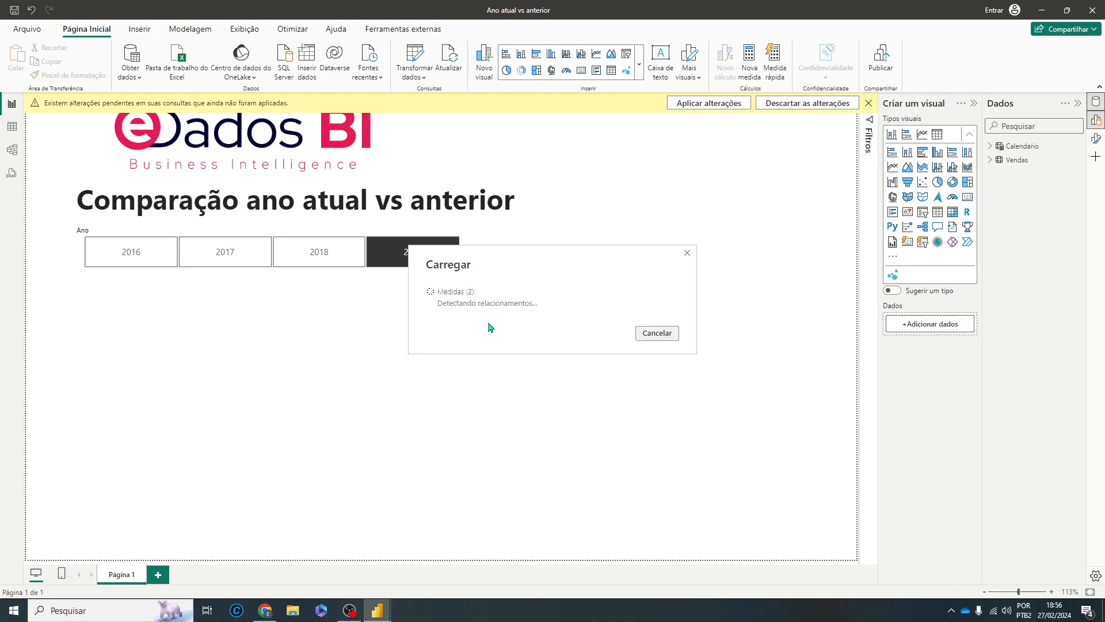
Switch to the table view and delete the old hidden Medidas table from the model.
left_click(991, 161)
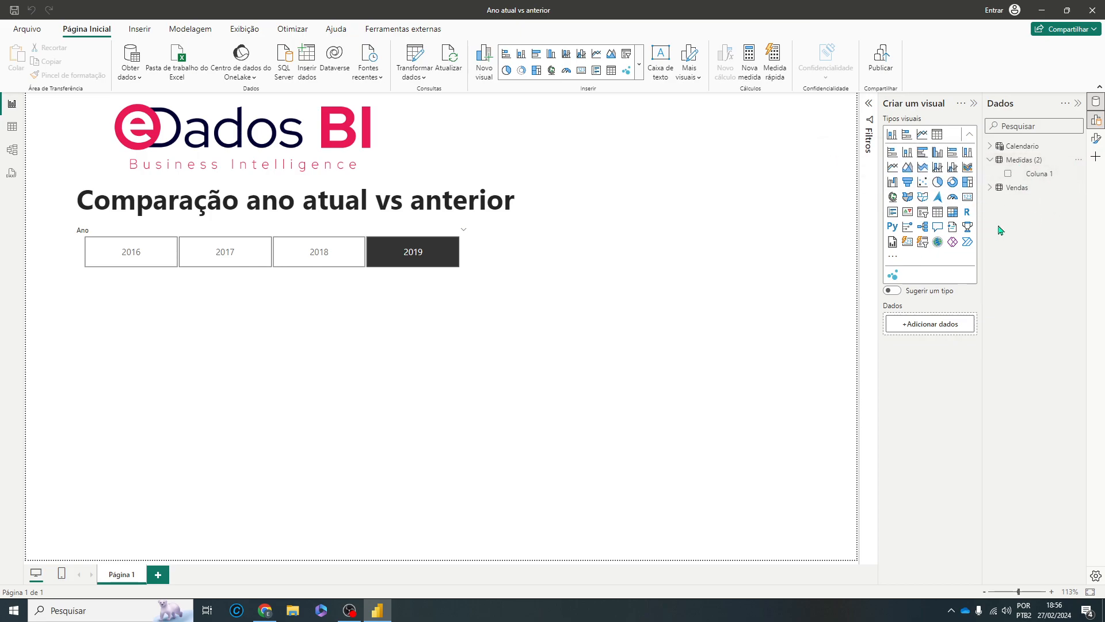
left_click(1016, 164)
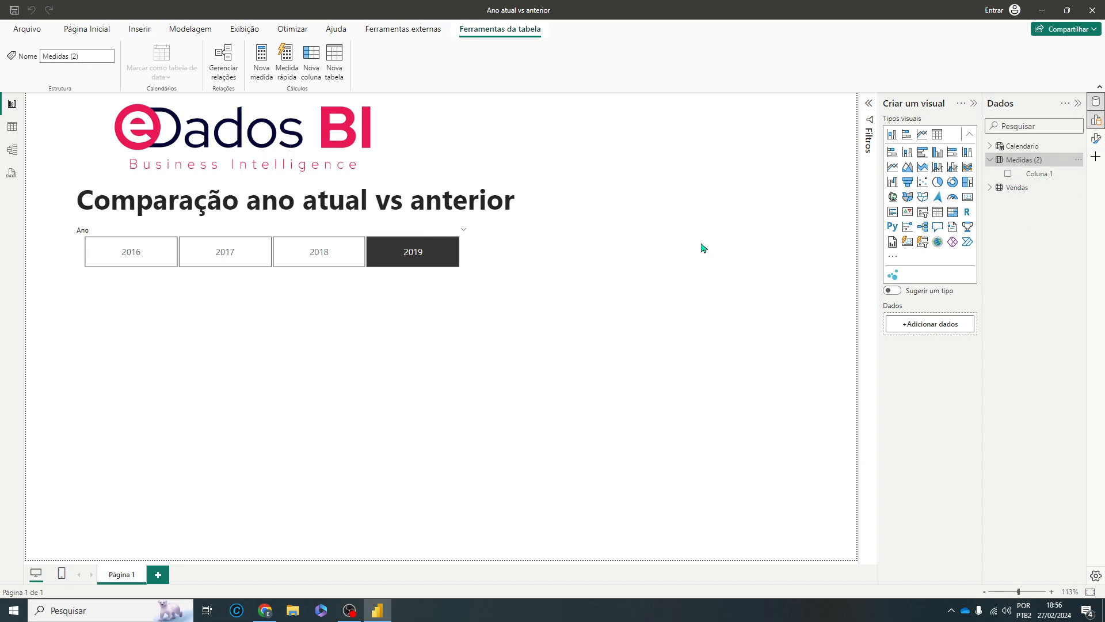
left_click(12, 128)
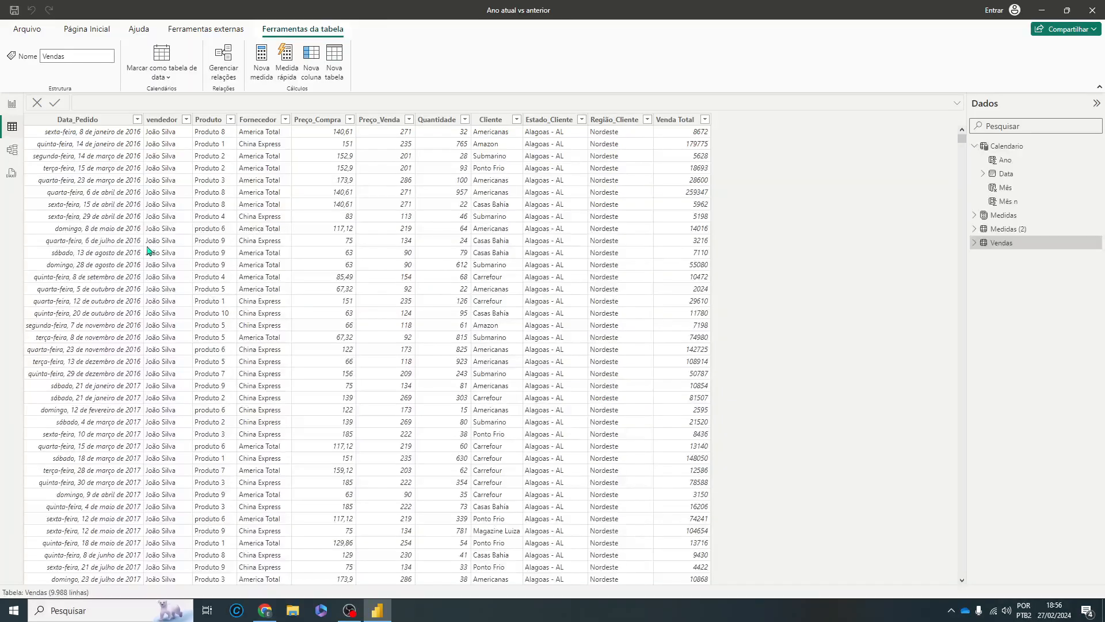
left_click(688, 122)
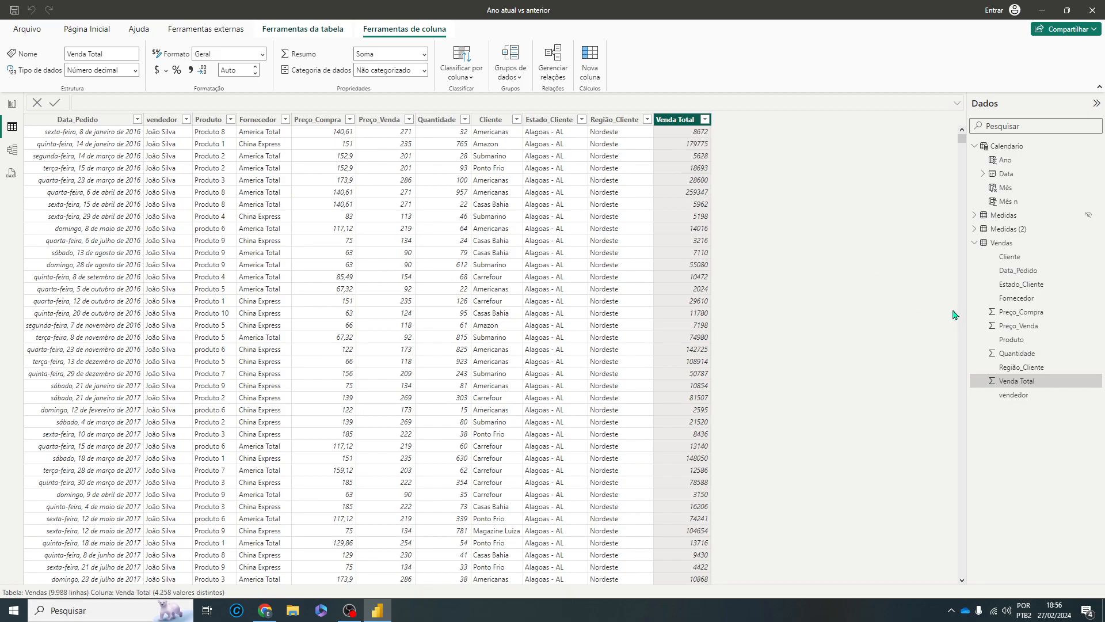
left_click(995, 244)
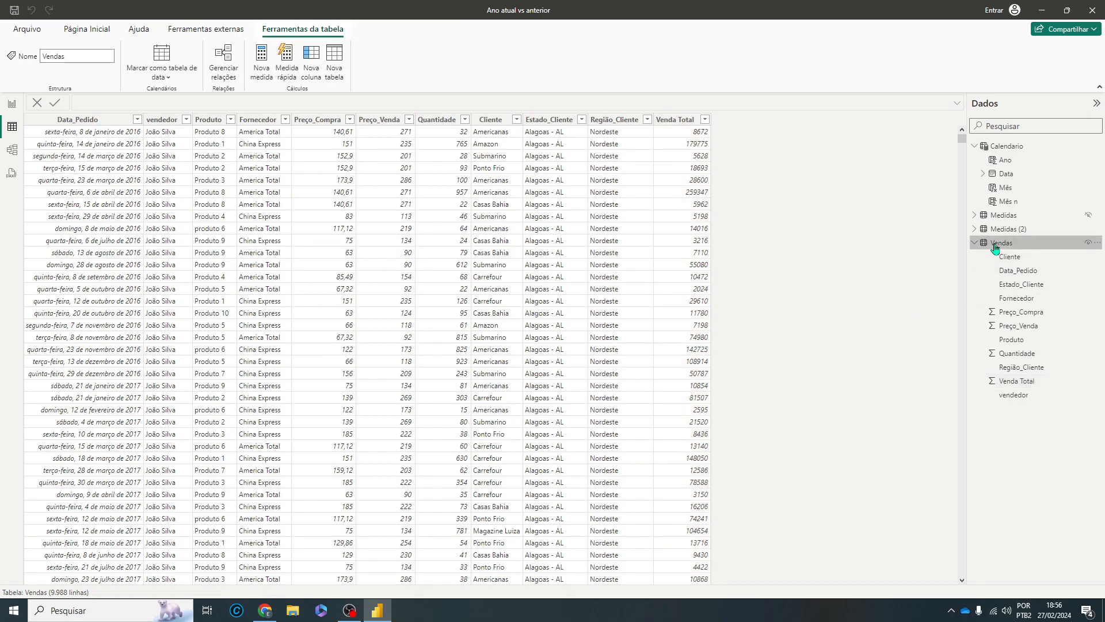
left_click(684, 130)
left_click(998, 240)
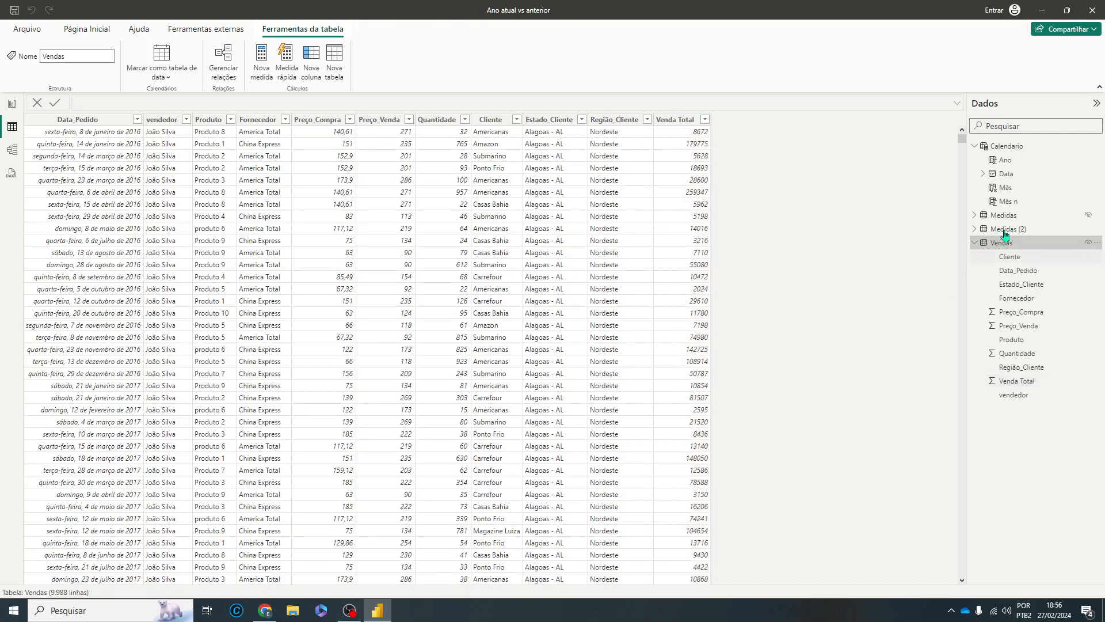
left_click(998, 218)
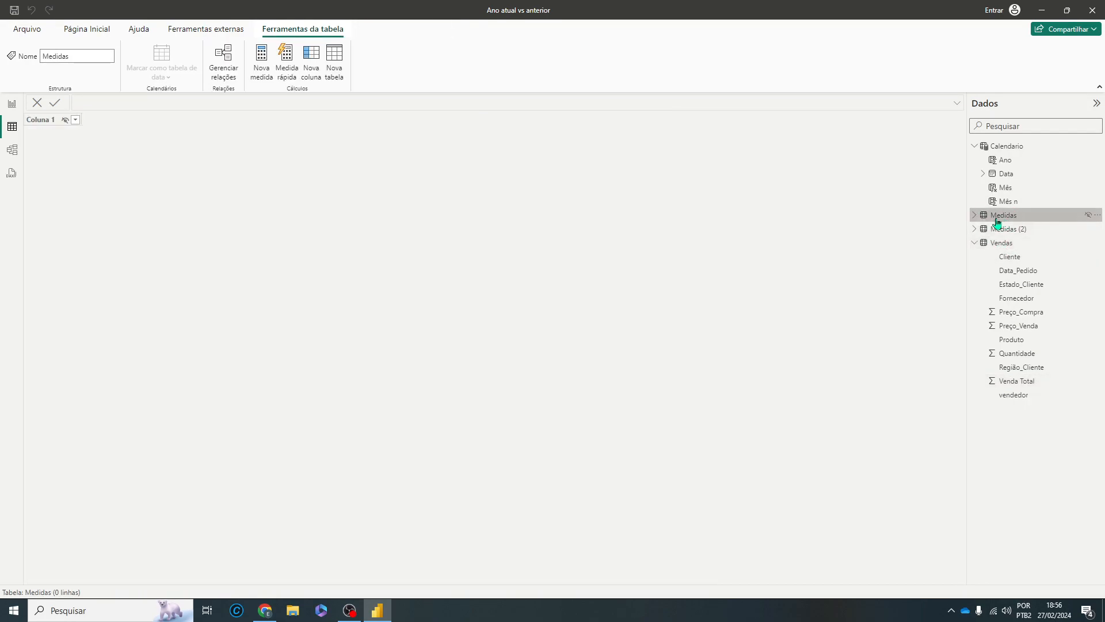
right_click(1007, 217)
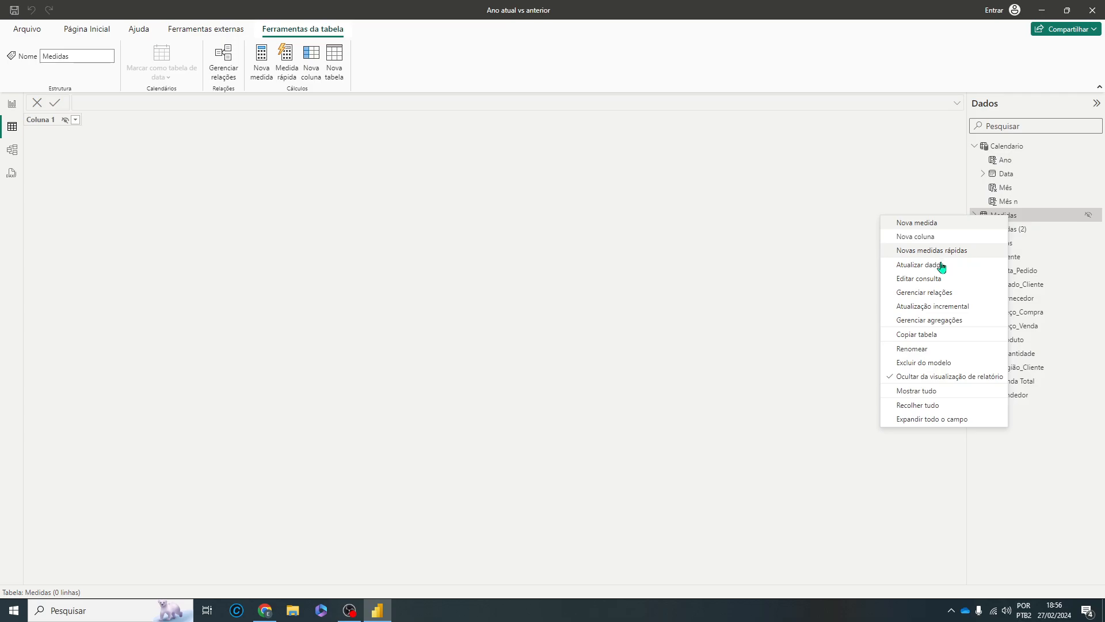
left_click(921, 363)
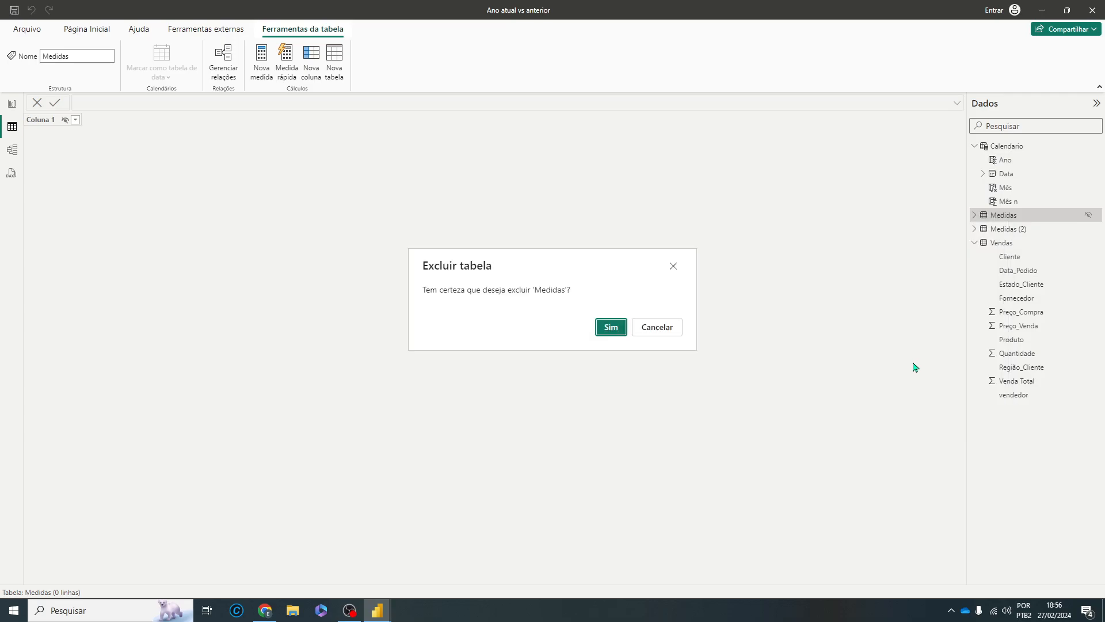
left_click(608, 327)
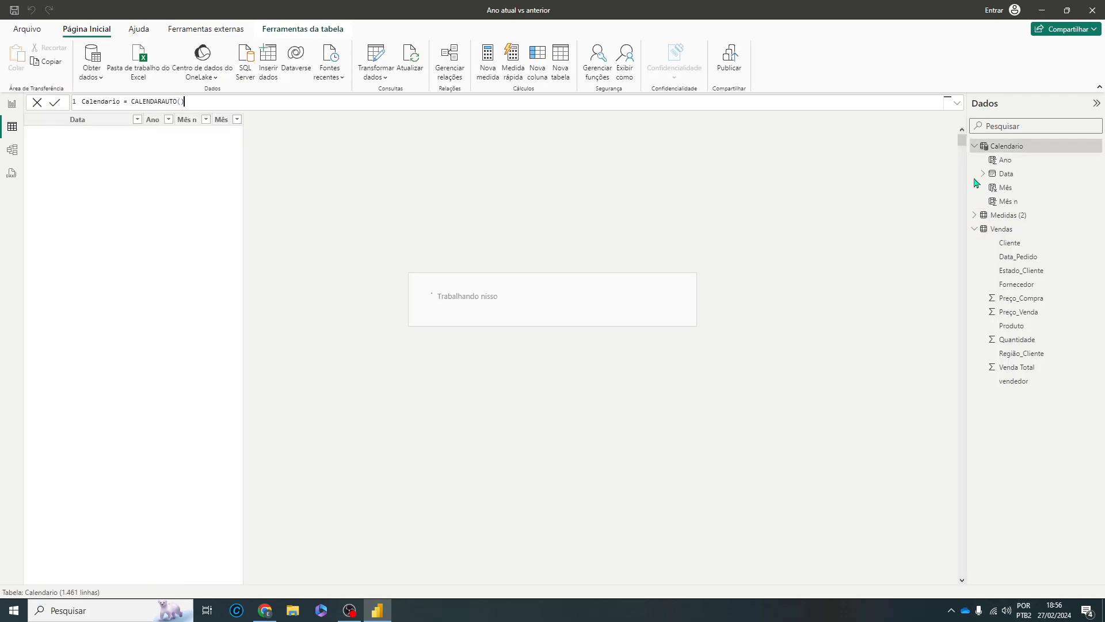
Rename the Medidas (2) table as Medidas and collapse the Vendas and Calendario field lists.
right_click(1005, 215)
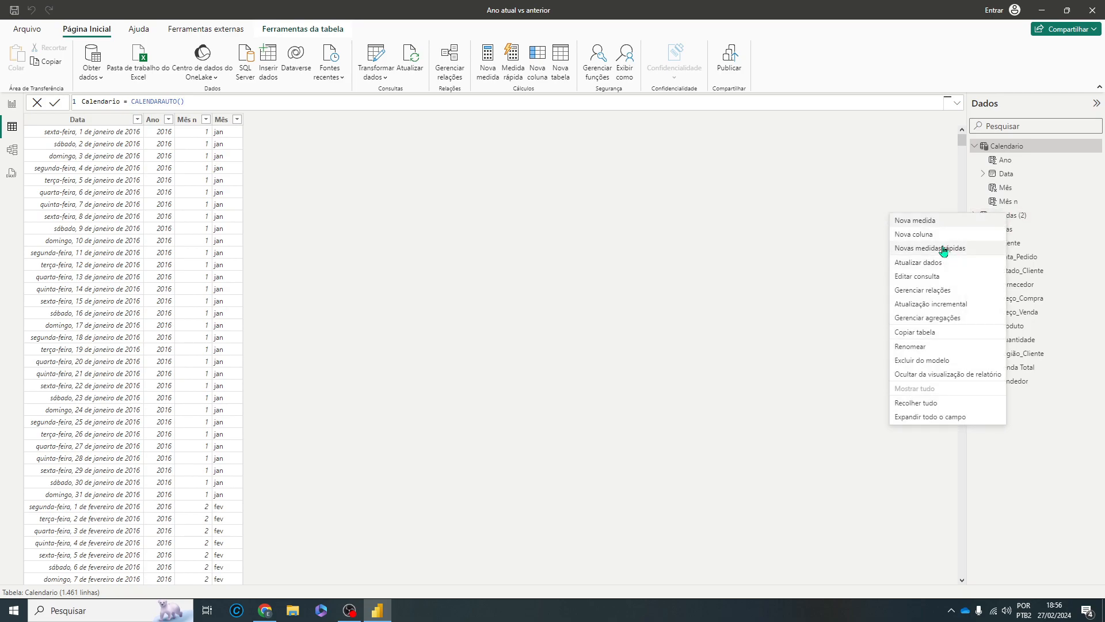
left_click(934, 352)
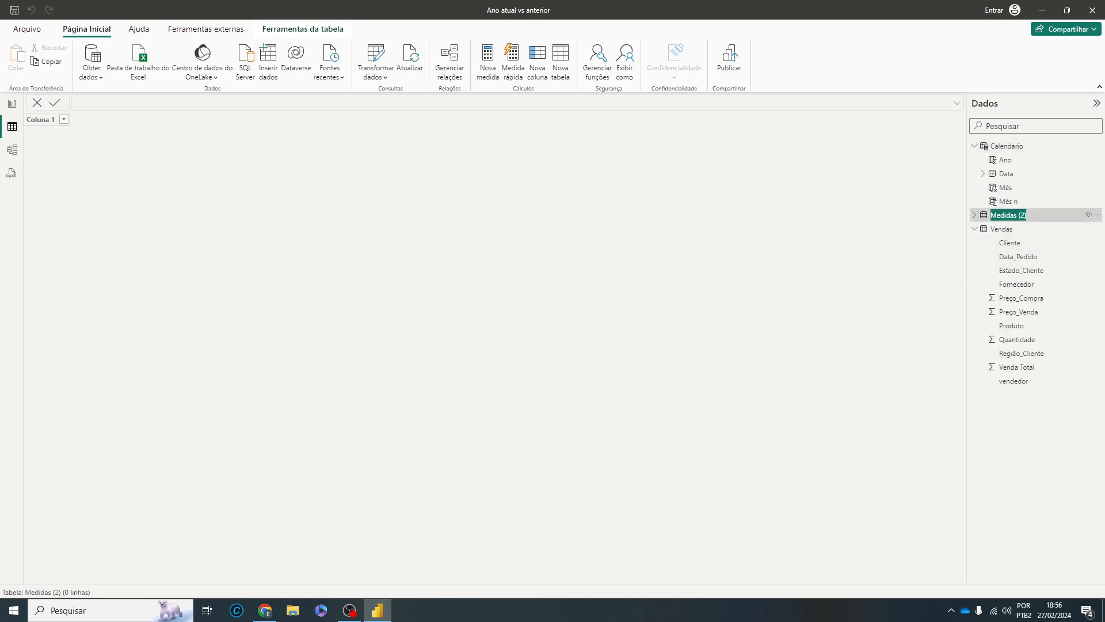
left_click(1024, 215)
key("BackSpace")
key("BackSpace")
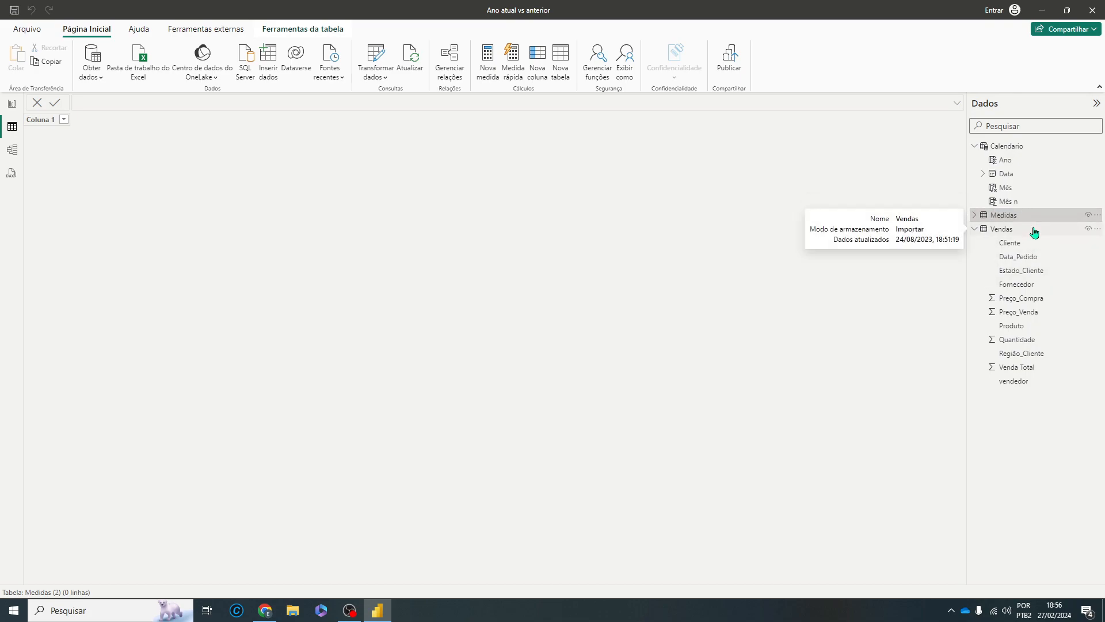
key("Return")
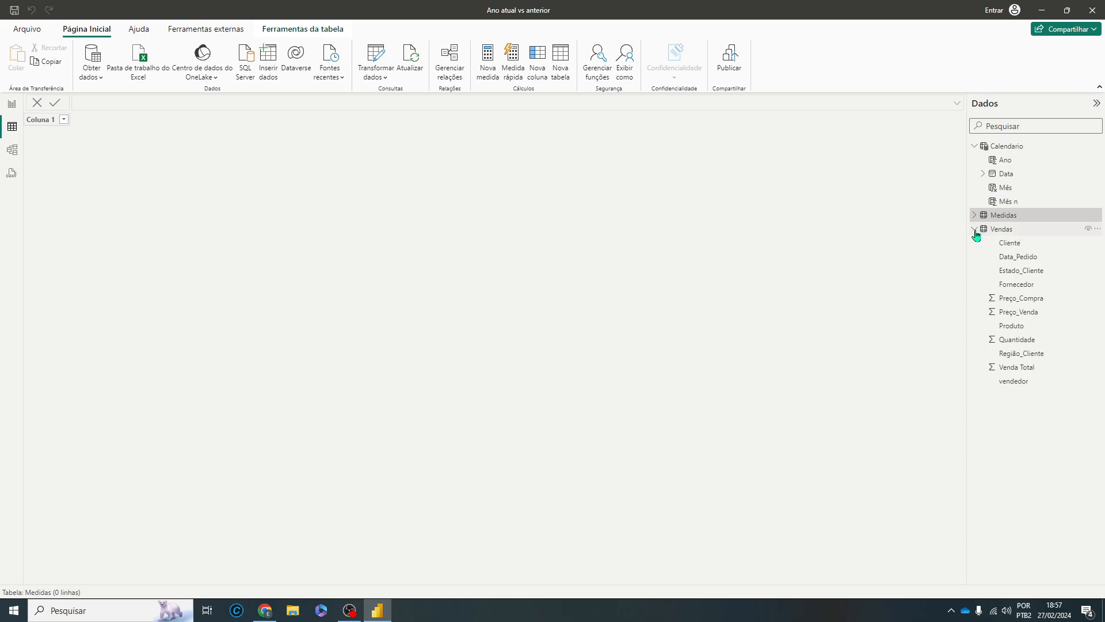
left_click(975, 229)
left_click(975, 146)
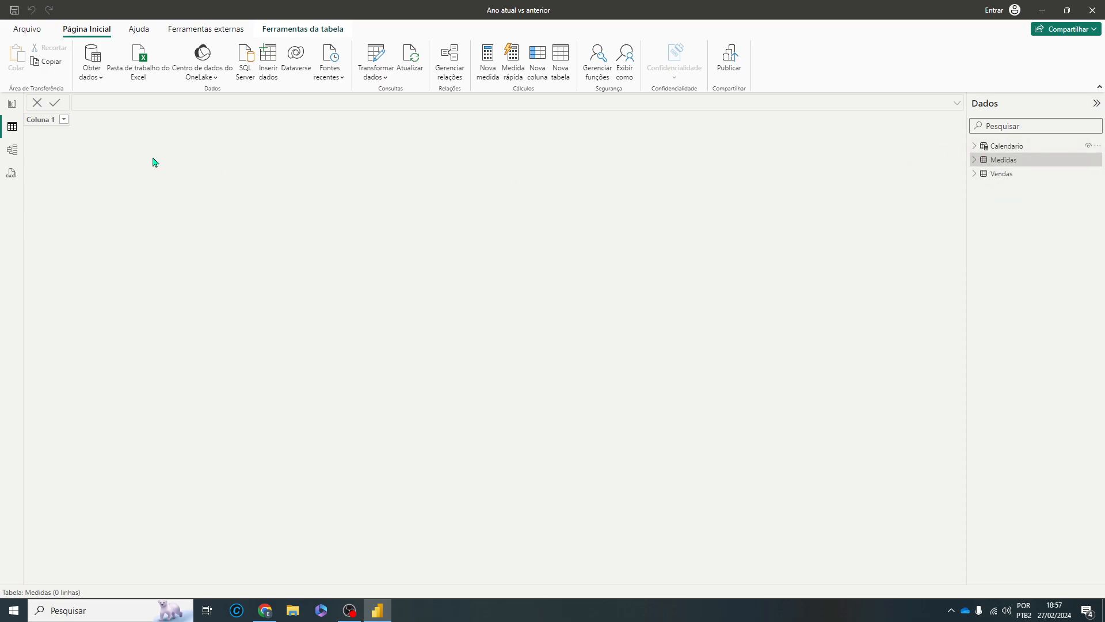
Return to the report view and create a new measure in the Medidas table.
left_click(13, 105)
left_click(990, 160)
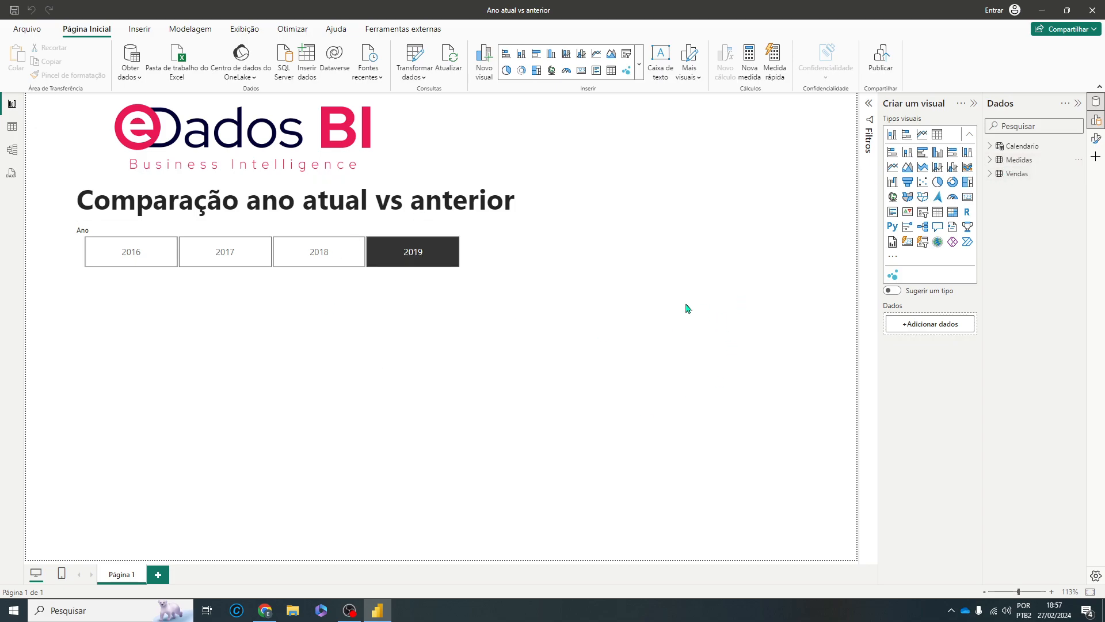
left_click(991, 161)
left_click(1027, 167)
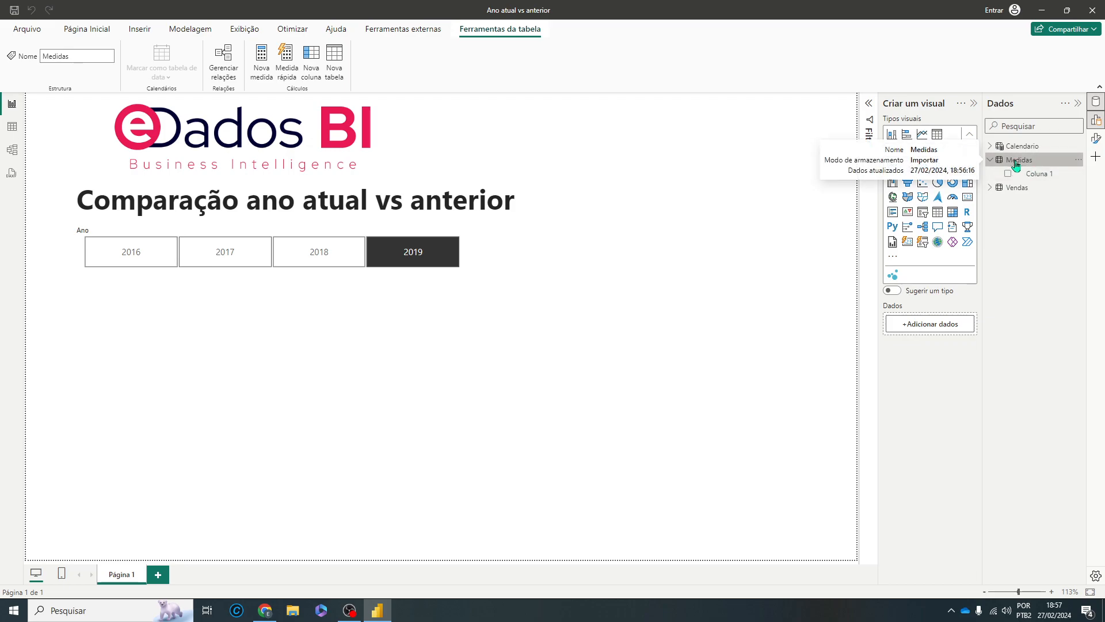
right_click(1017, 166)
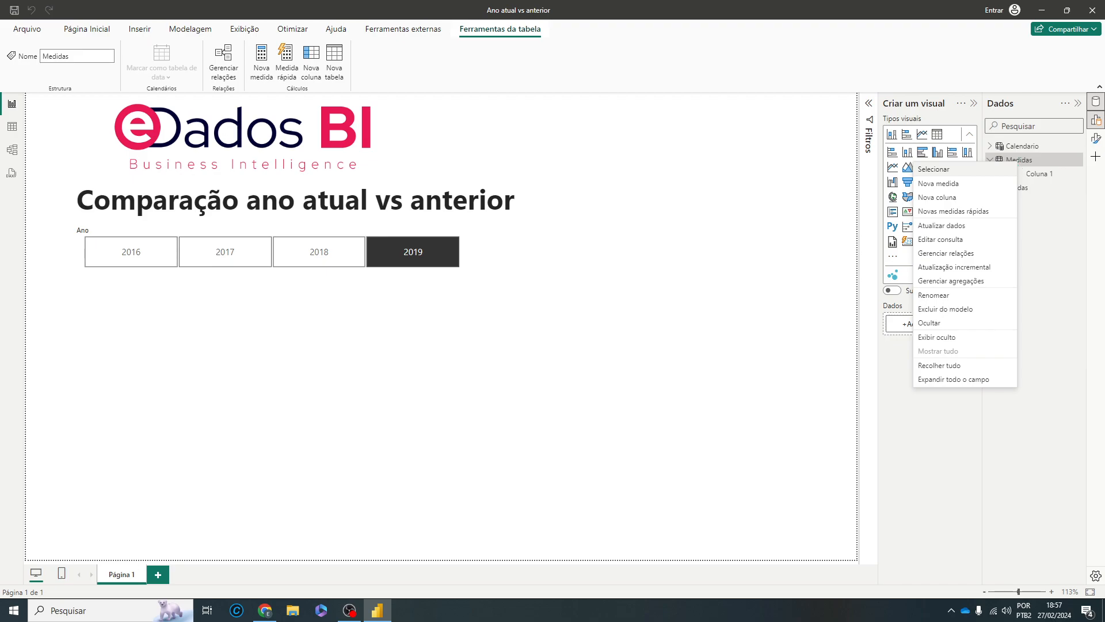
mouse_move(852, 204)
left_mouse_down()
mouse_move(850, 180)
mouse_move(939, 184)
mouse_move(957, 196)
mouse_move(851, 197)
left_mouse_up()
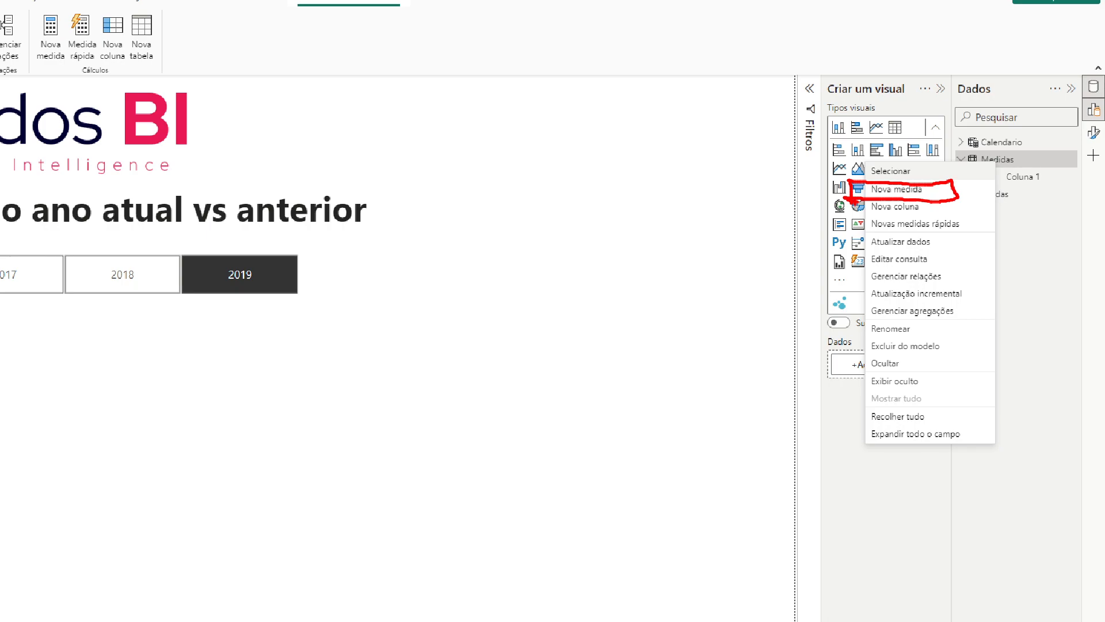
left_click(896, 188)
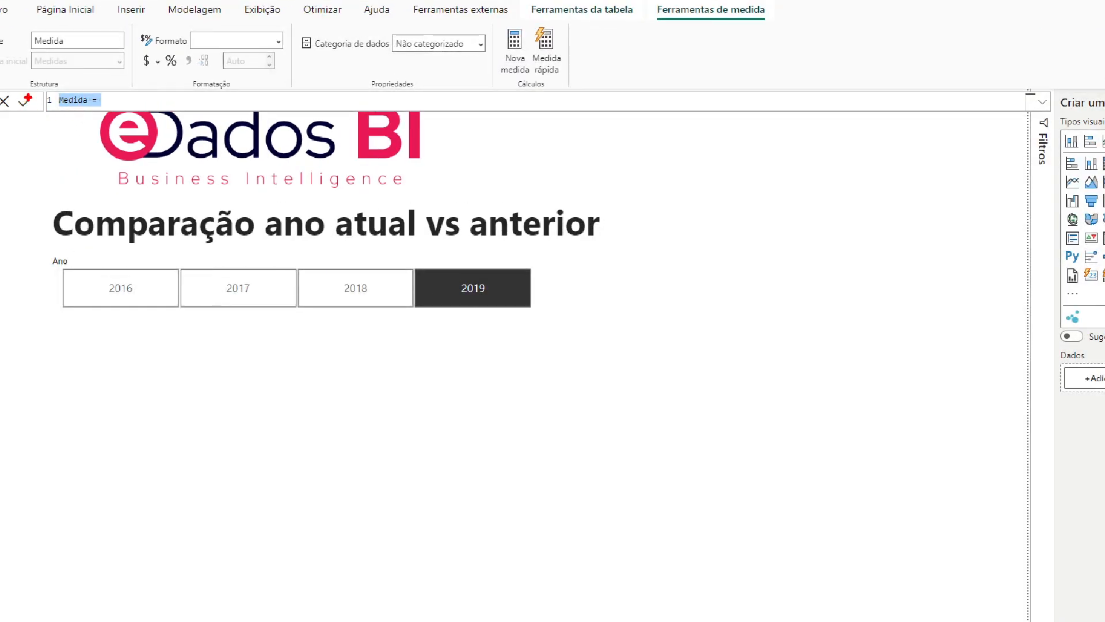
Replace the new measure's default name with Faturamento atual in its formula.
mouse_move(47, 79)
left_mouse_down()
mouse_move(84, 131)
mouse_move(95, 86)
mouse_move(35, 73)
left_mouse_up()
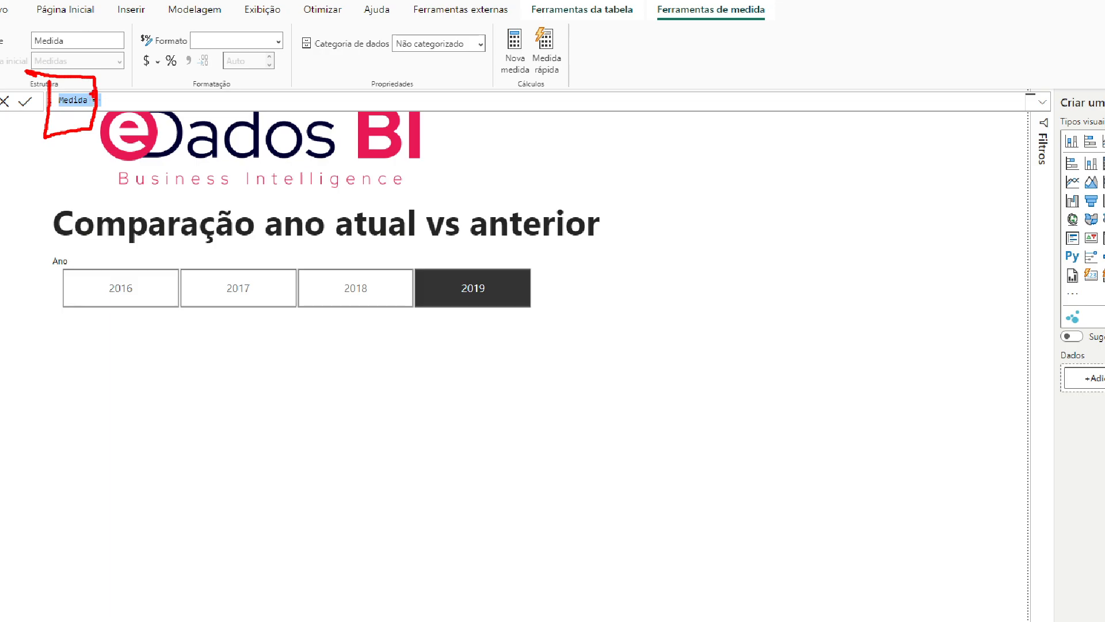
key("Escape")
left_click(88, 101)
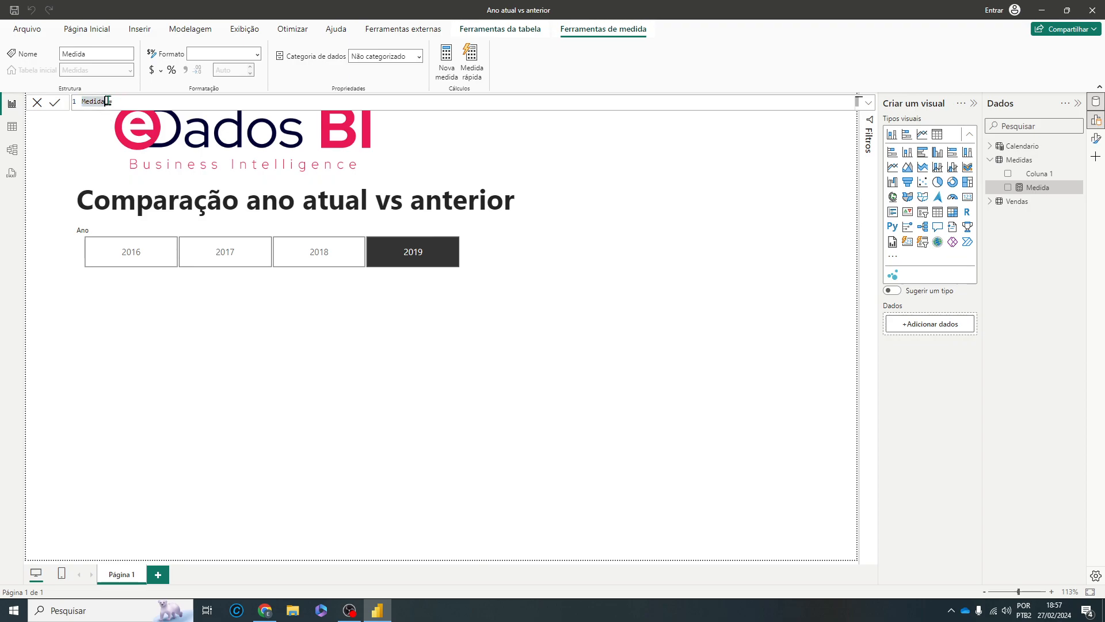
key("BackSpace")
key("BackSpace")
key("BackSpace")
key("BackSpace")
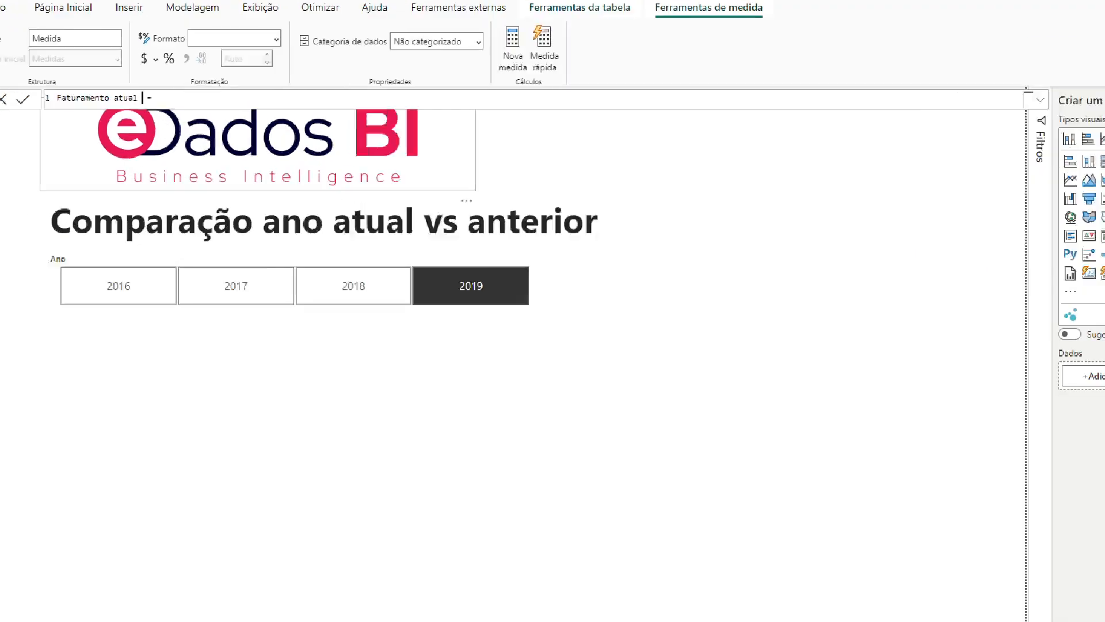
mouse_move(154, 82)
left_mouse_down()
mouse_move(155, 120)
mouse_move(366, 107)
mouse_move(278, 83)
mouse_move(162, 84)
left_mouse_up()
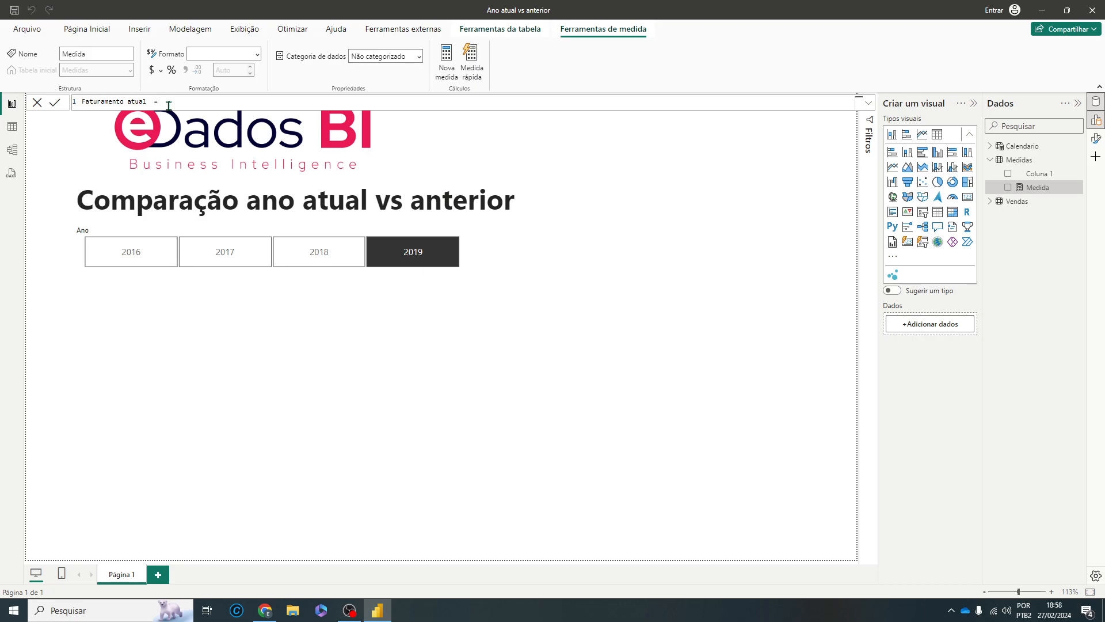
Begin the Faturamento atual formula with the sum function and enter vendas as the start of its column argument.
type("sum")
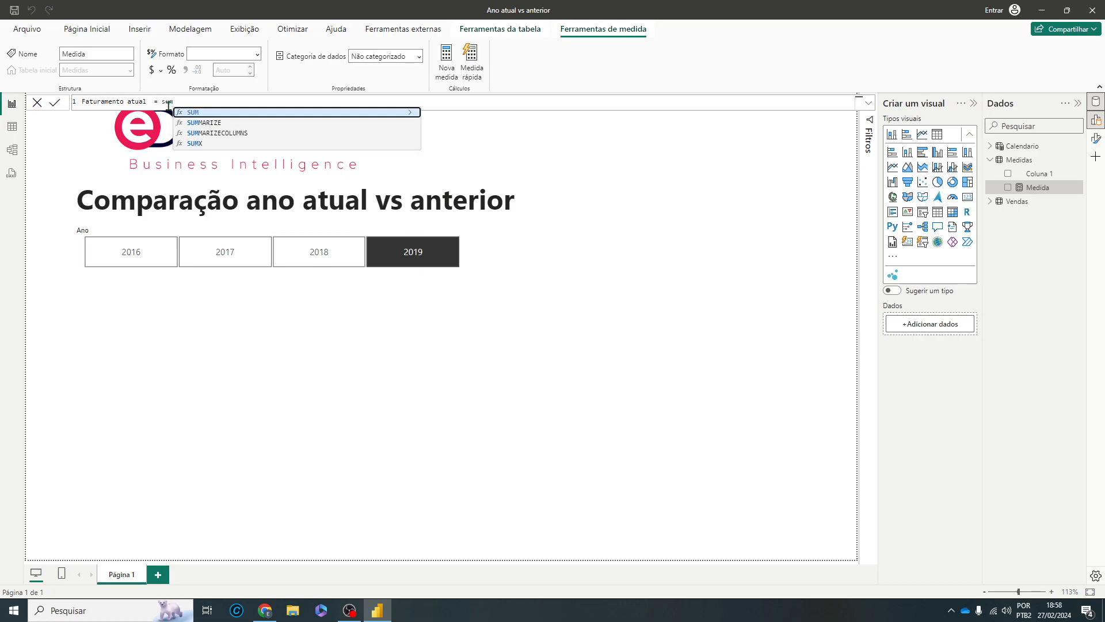
type("(")
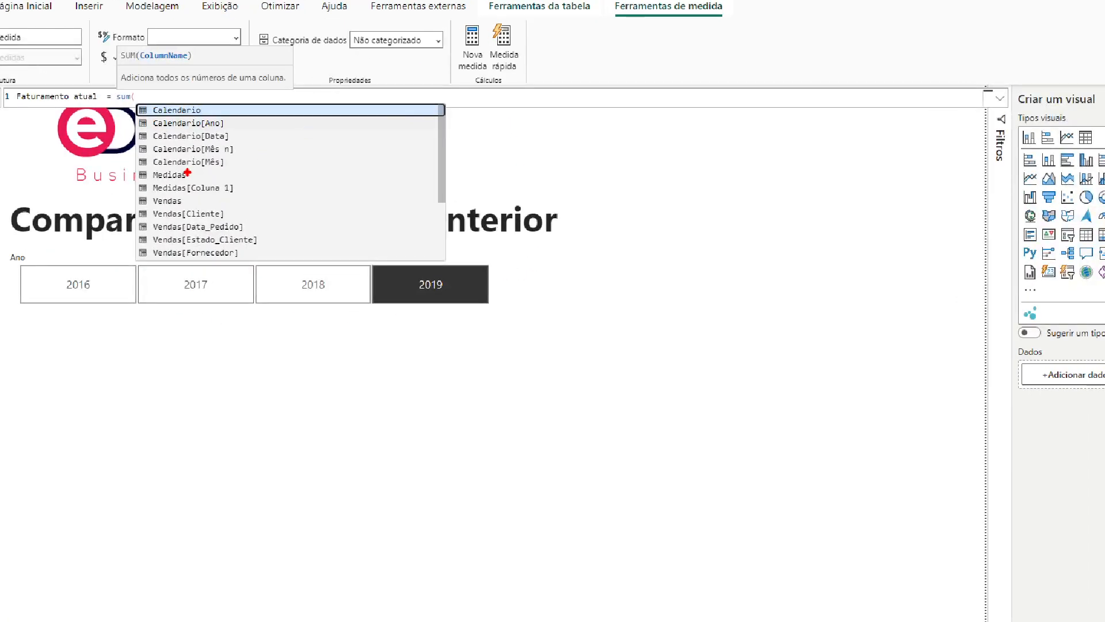
mouse_move(144, 100)
left_mouse_down()
mouse_move(214, 94)
mouse_move(206, 123)
left_mouse_up()
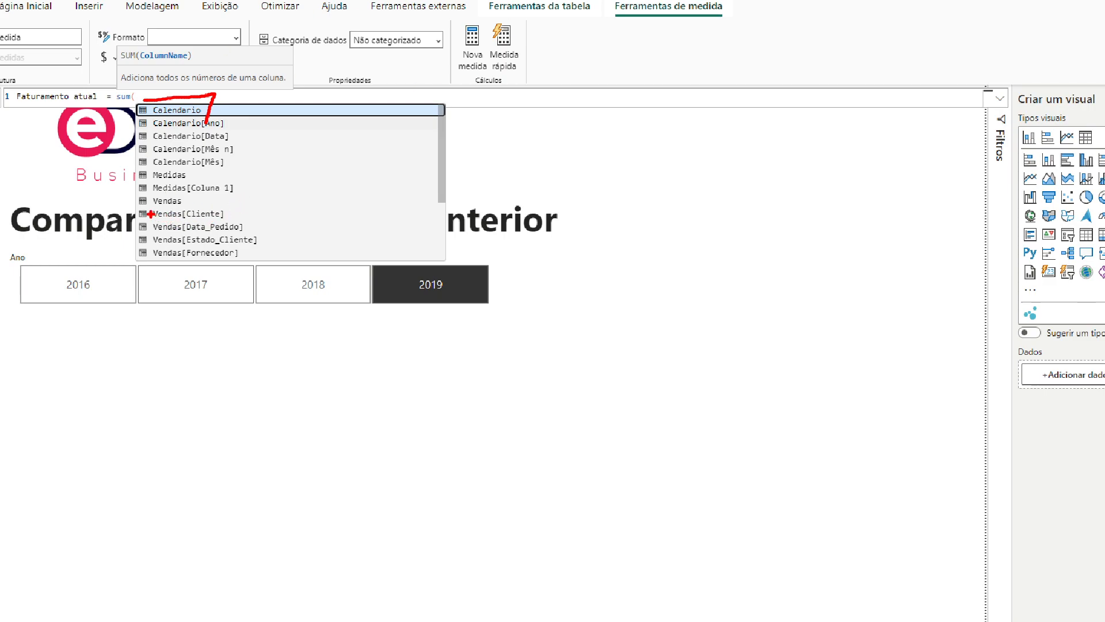
left_click_drag(138, 207, 113, 193)
key("Escape")
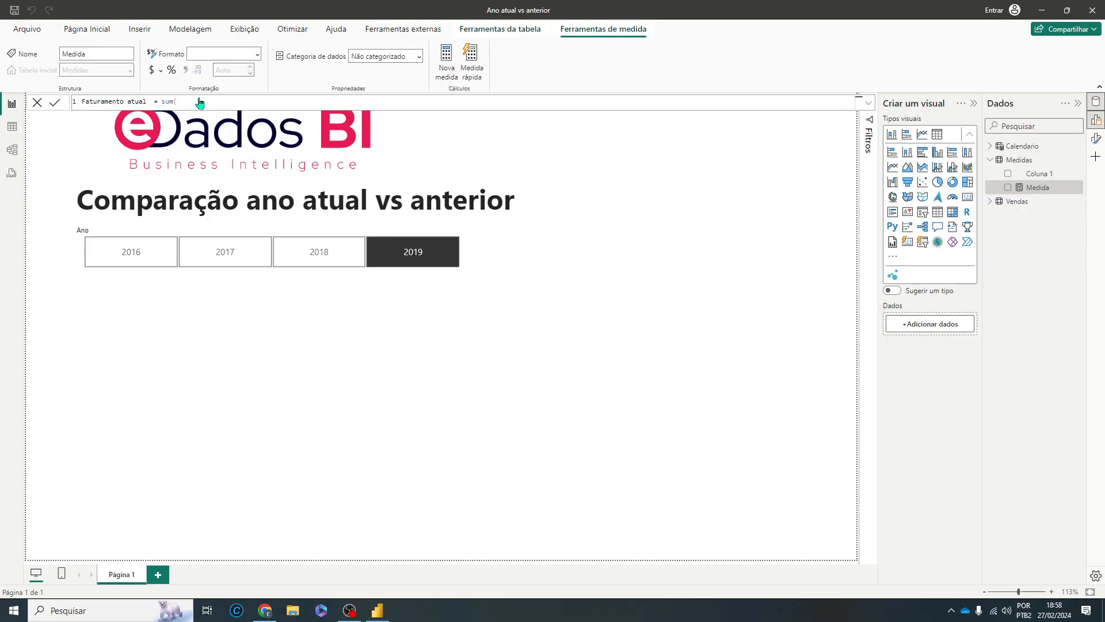
type("v")
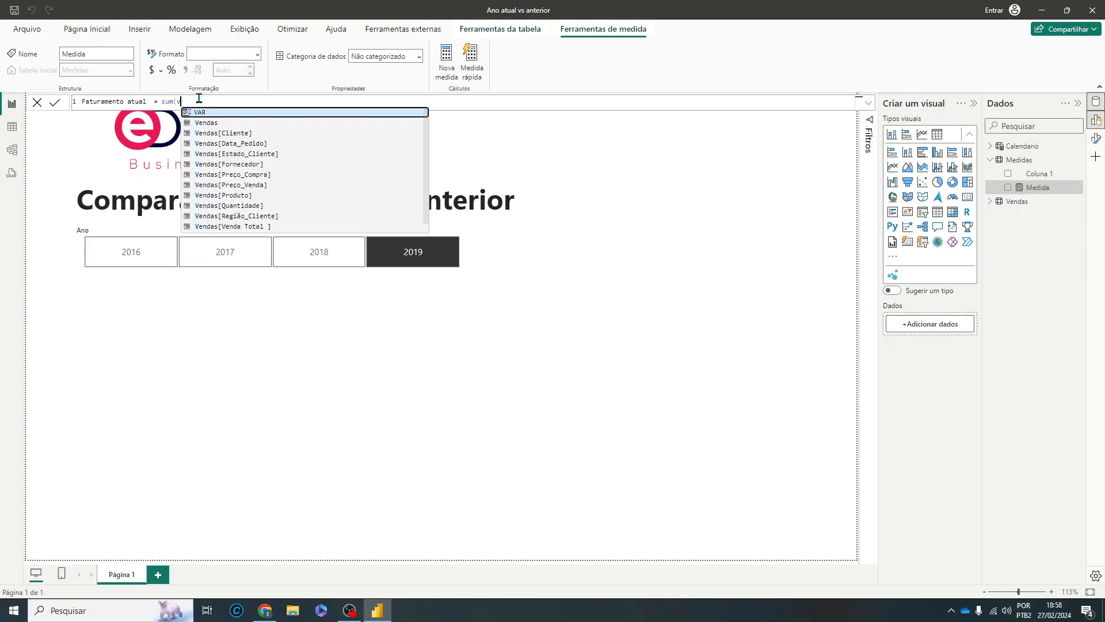
type("endas")
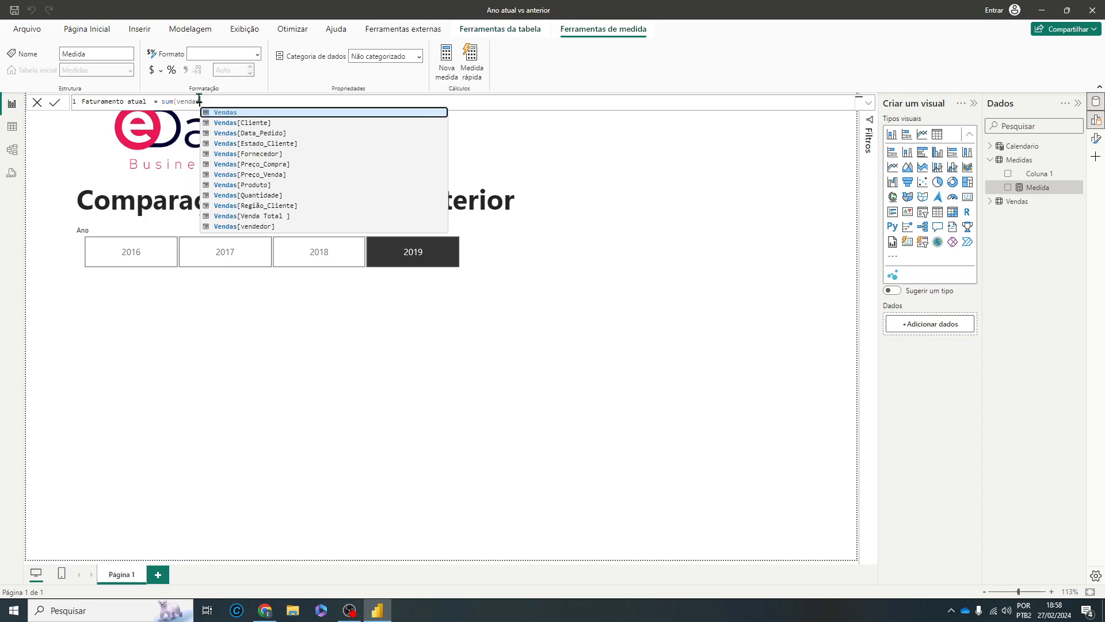
key("ctrl+1")
left_click(199, 98)
mouse_move(197, 108)
left_mouse_down()
mouse_move(190, 270)
mouse_move(377, 276)
mouse_move(355, 136)
mouse_move(362, 102)
mouse_move(188, 97)
left_mouse_up()
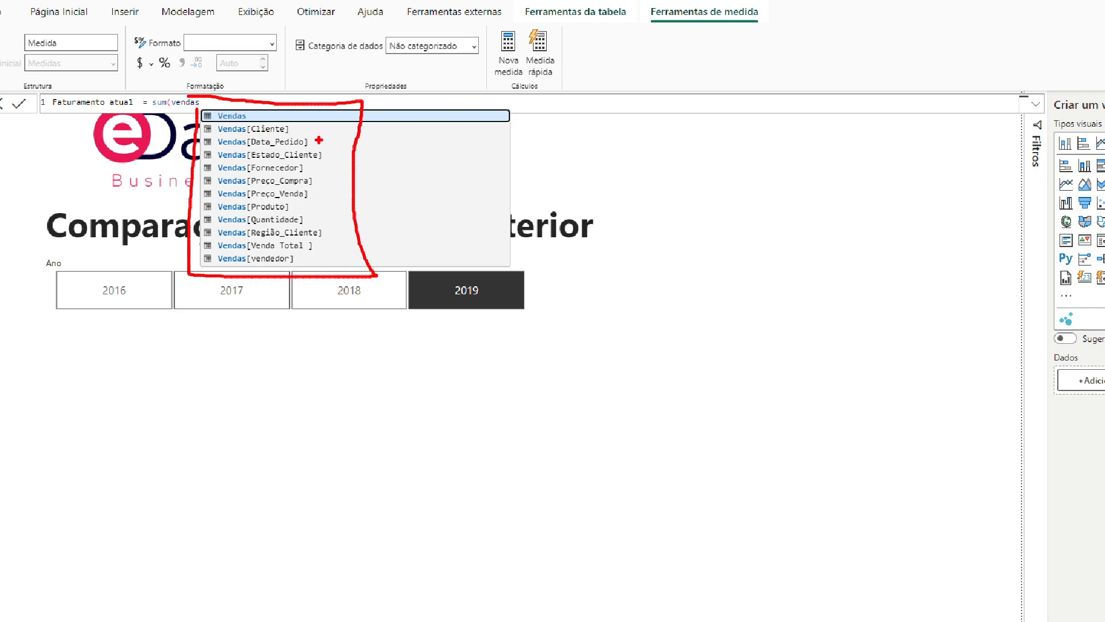
left_click_drag(226, 134, 212, 155)
left_click_drag(319, 140, 341, 131)
left_click_drag(229, 163, 223, 167)
left_click_drag(316, 249, 381, 249)
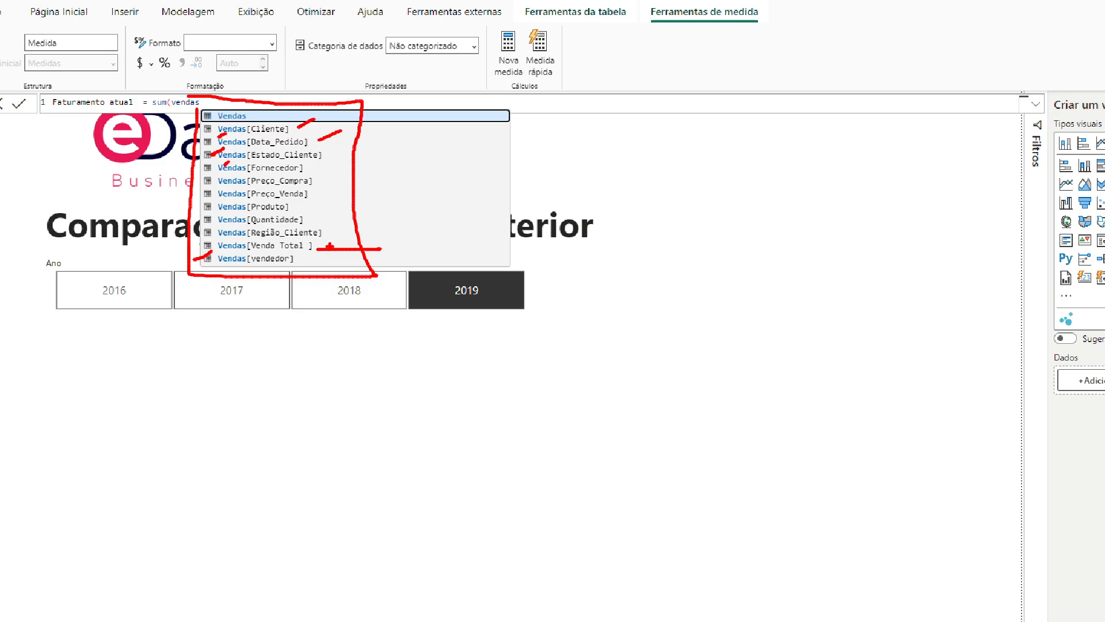
key("Escape")
Pick Vendas[Venda Total ] as the column to sum and commit the Faturamento atual measure.
key("BackSpace")
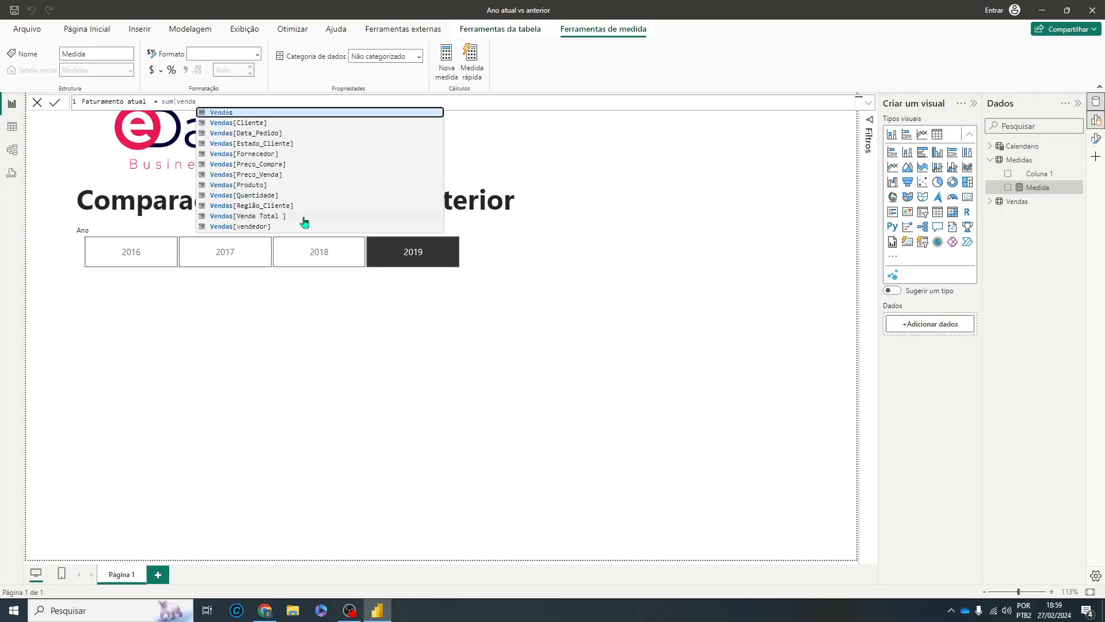
left_click(260, 217)
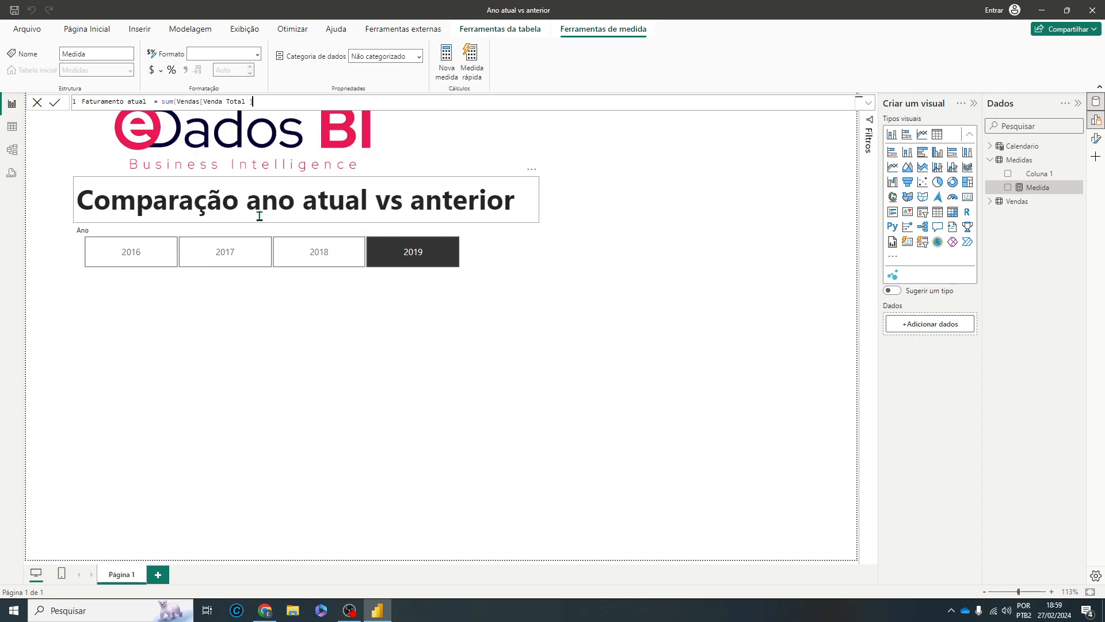
left_click(275, 104)
key("Return")
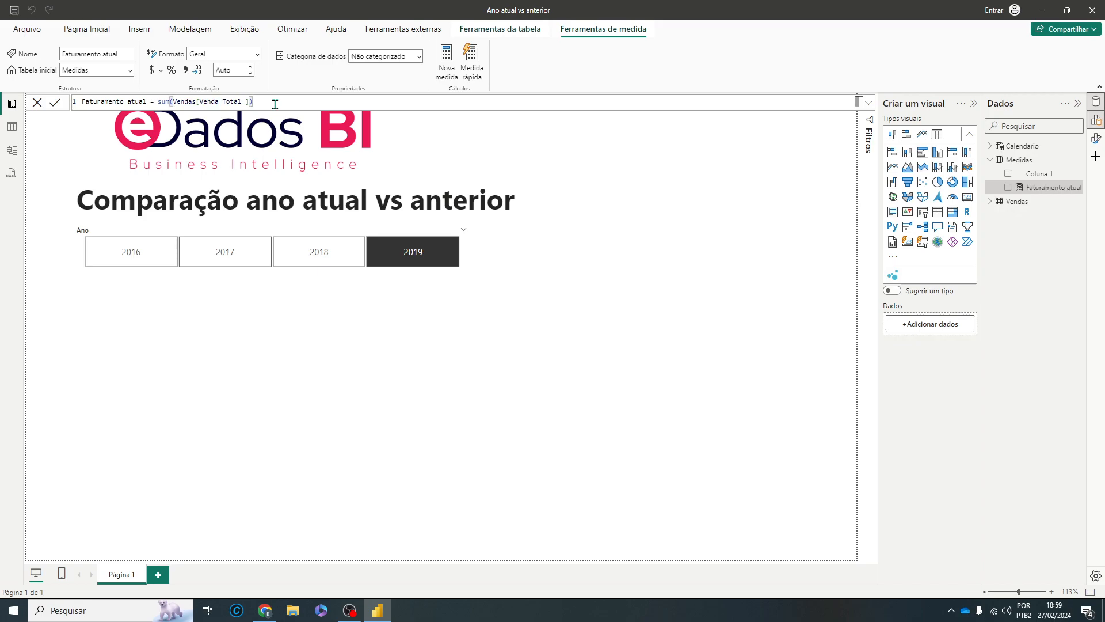
Try the Faturamento atual measure as a card below the year slicer and delete that card again.
left_click(723, 362)
left_click_drag(1033, 188, 266, 365)
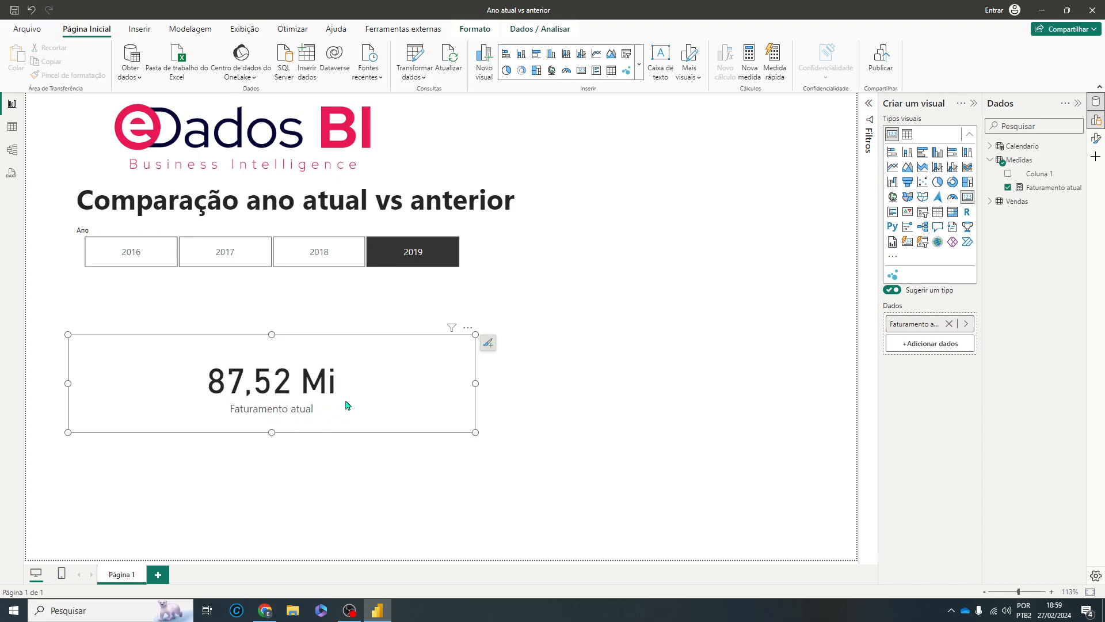
key("Delete")
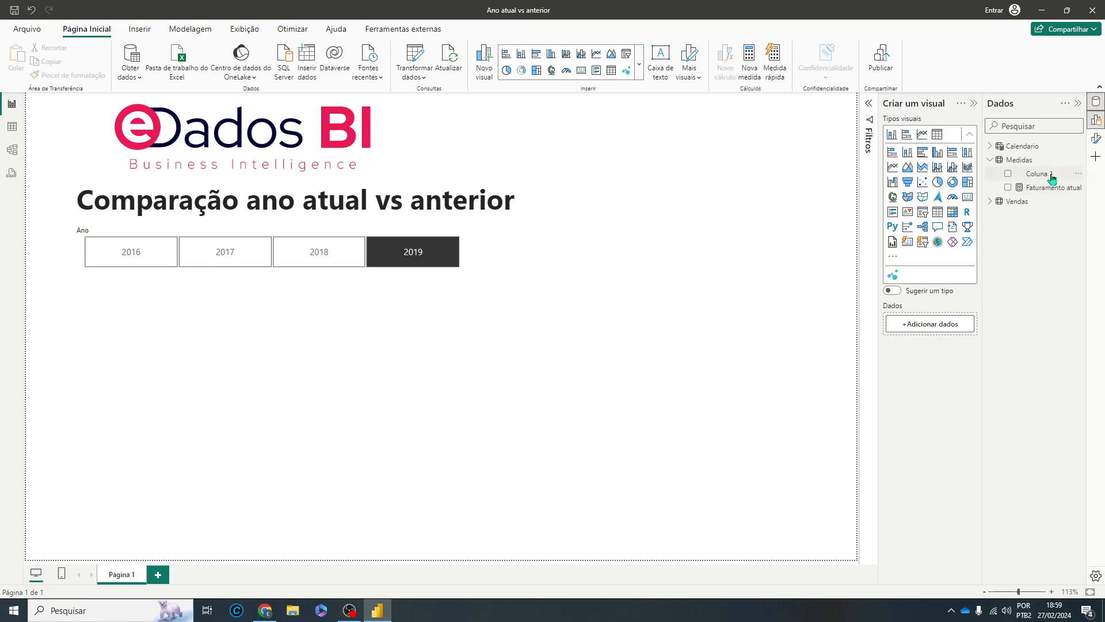
Remove Coluna 1 from the Medidas table's field list.
left_click(1020, 159)
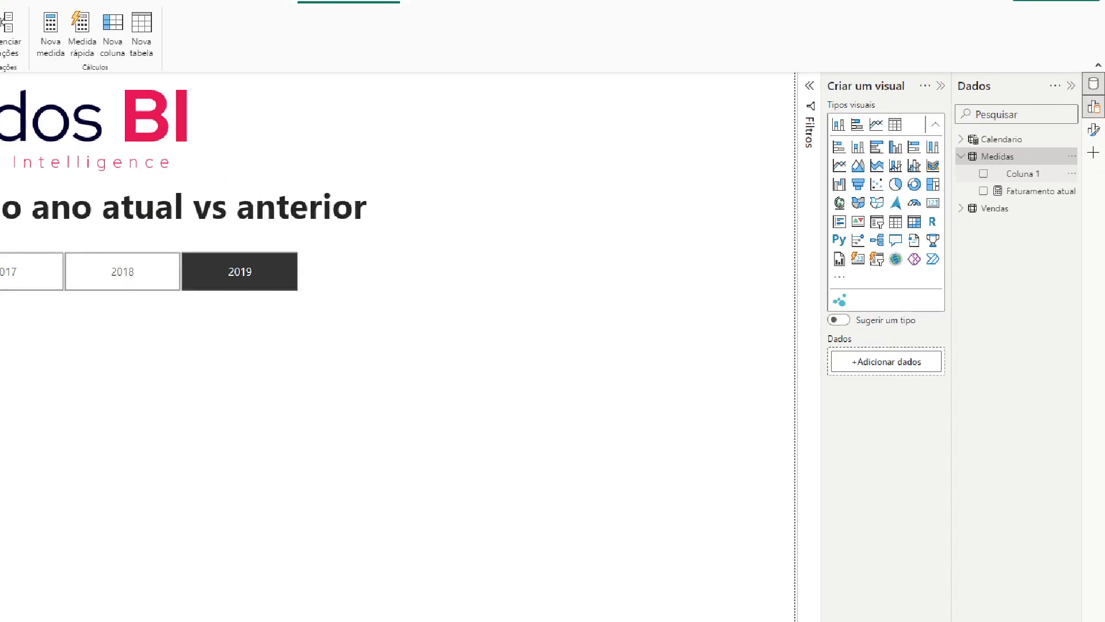
mouse_move(1043, 167)
left_mouse_down()
mouse_move(1054, 190)
mouse_move(1091, 154)
mouse_move(1046, 171)
mouse_move(1064, 185)
left_mouse_up()
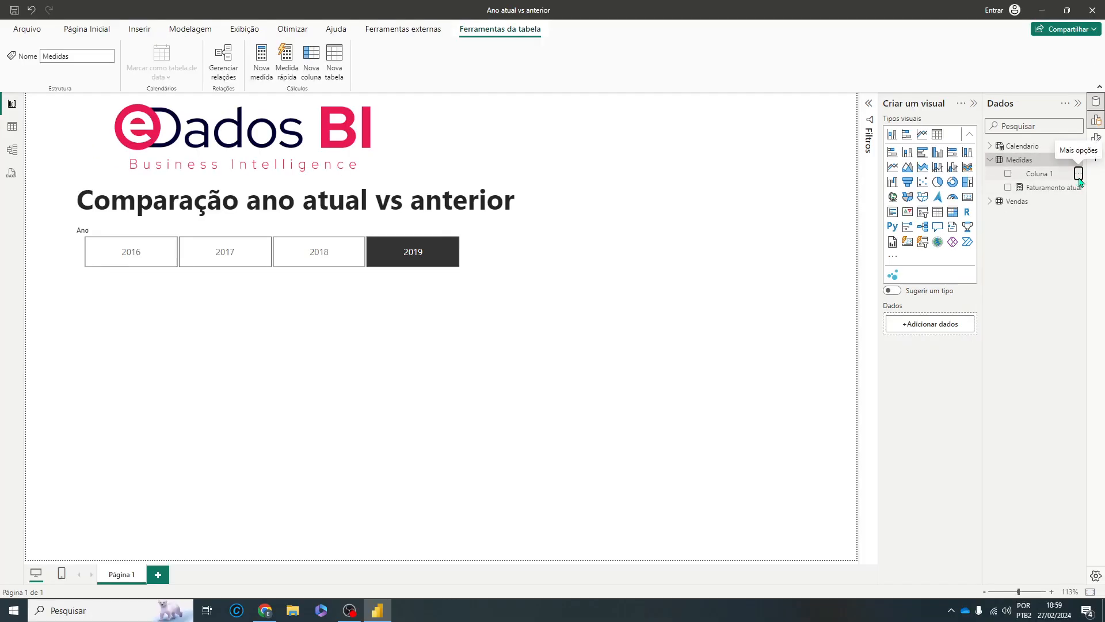
left_click(1079, 181)
left_click(959, 298)
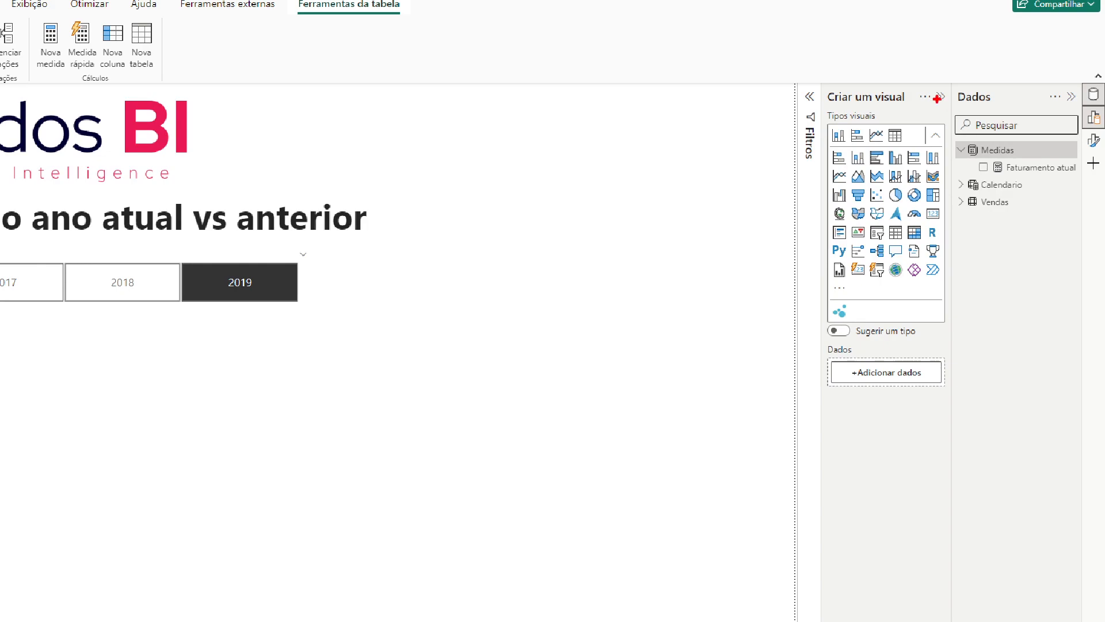
mouse_move(954, 143)
left_mouse_down()
mouse_move(954, 171)
mouse_move(1044, 171)
left_mouse_up()
left_click_drag(988, 146, 1000, 136)
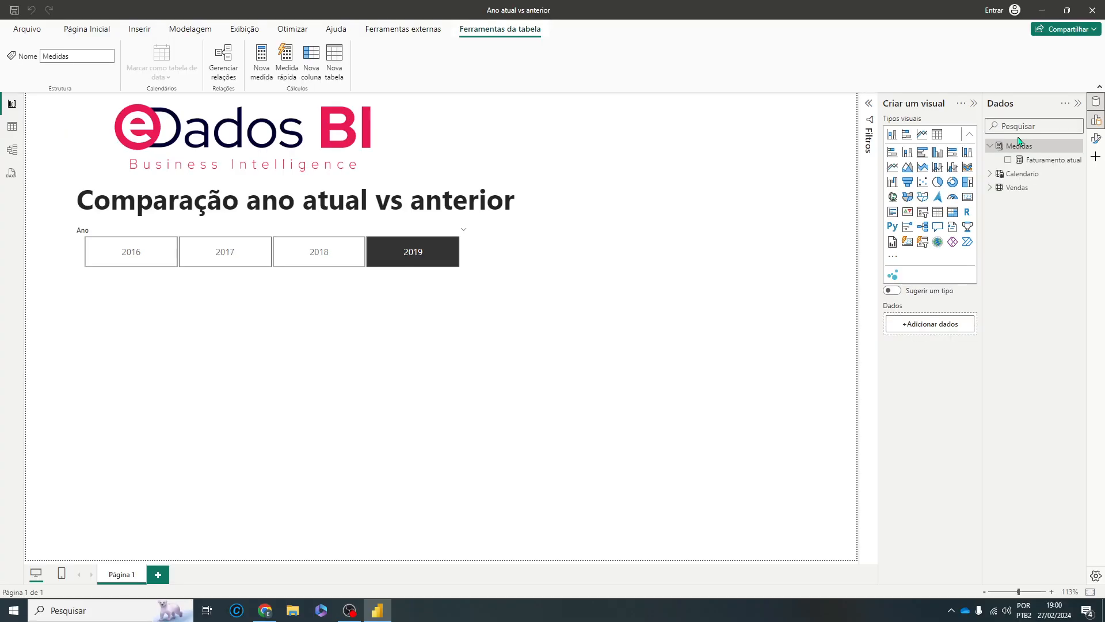
left_click(1033, 160)
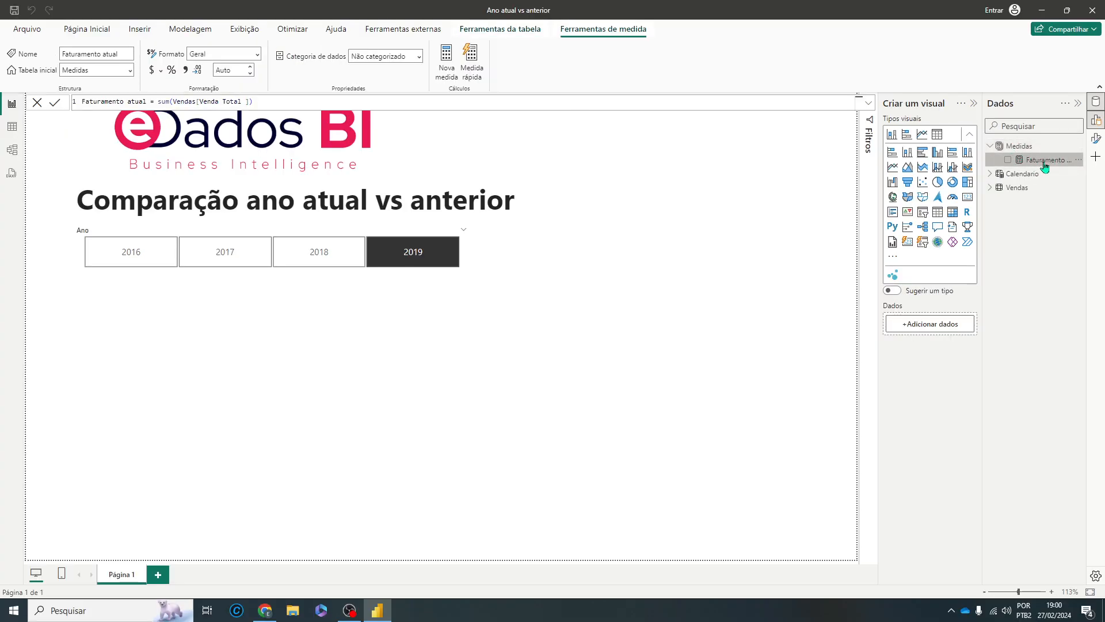
left_click(1017, 147)
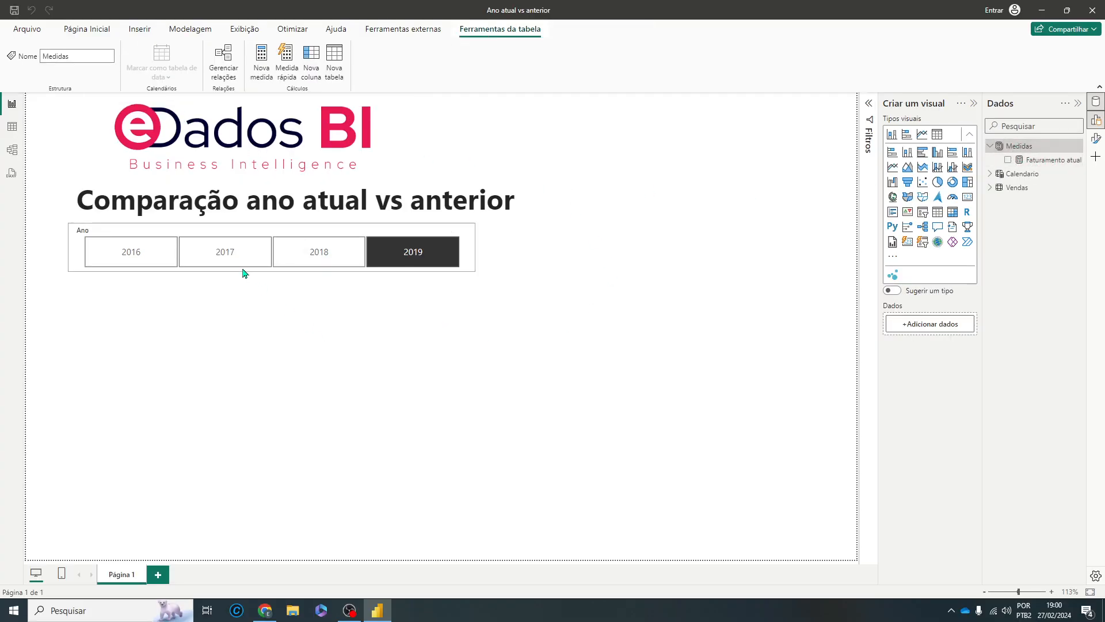
Insert a clustered column chart, move it just below the year slicer and enlarge it to fill most of the remaining page.
left_click(78, 33)
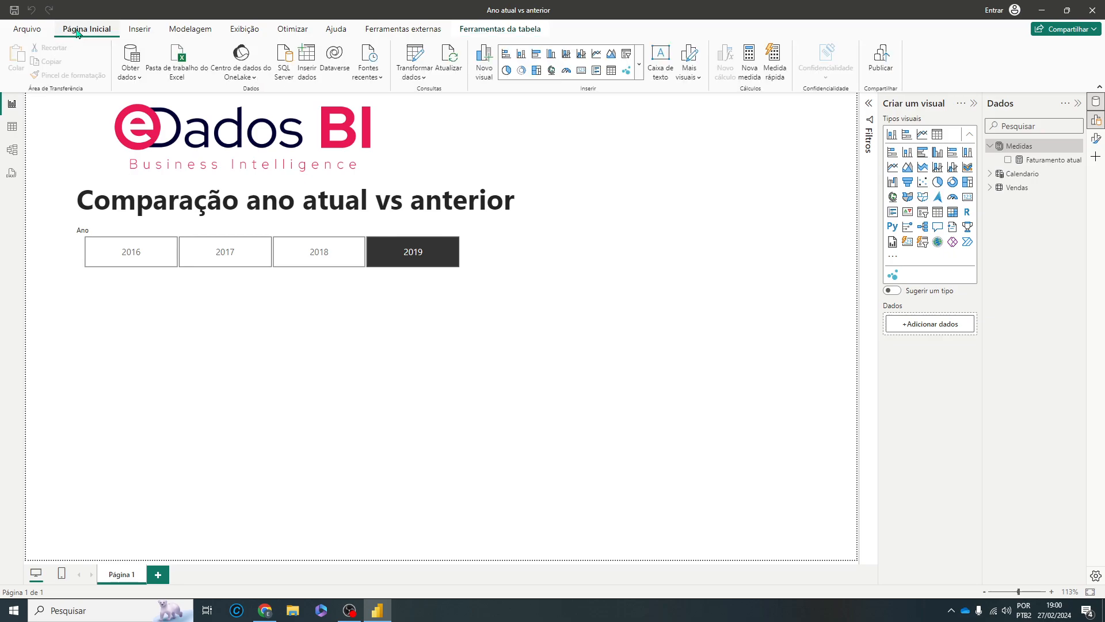
left_click(640, 70)
left_click(643, 69)
left_click(551, 58)
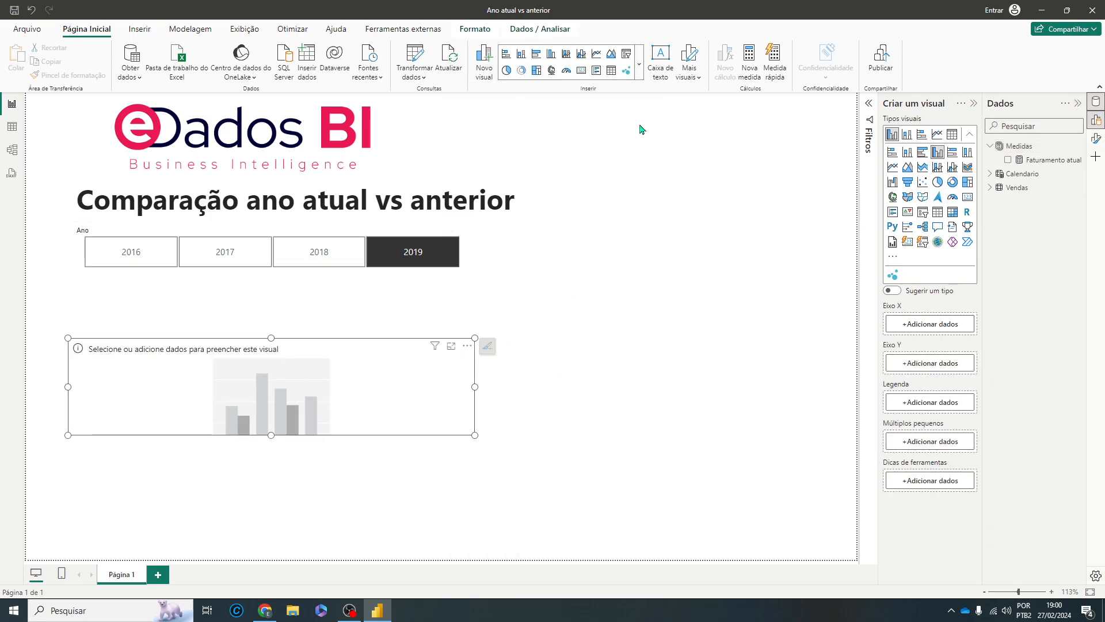
left_click_drag(271, 436, 323, 464)
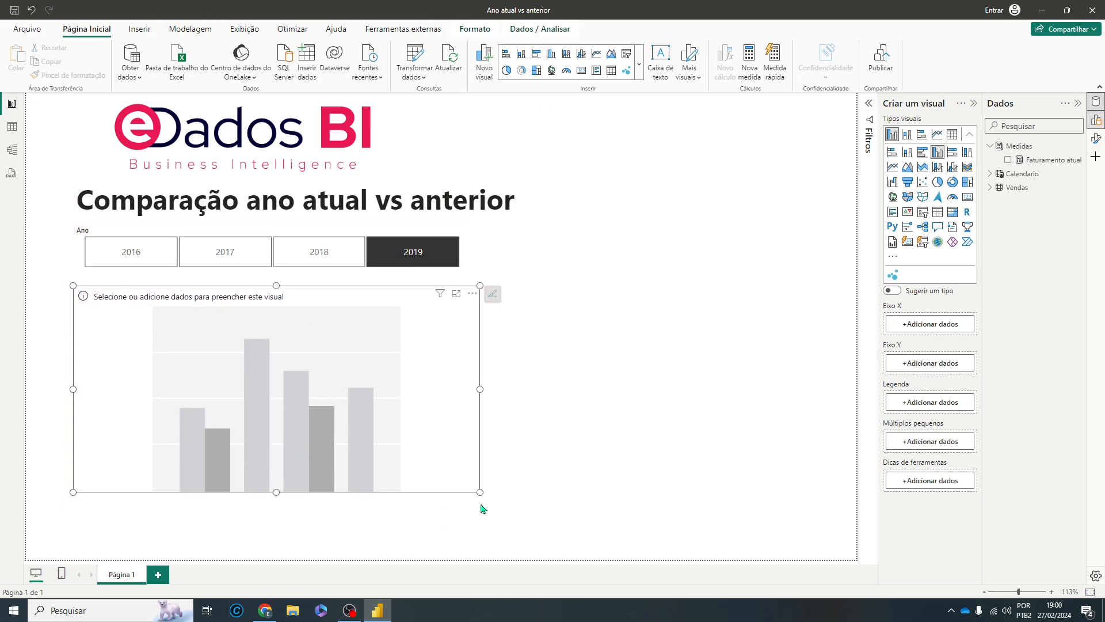
left_click_drag(480, 494, 721, 550)
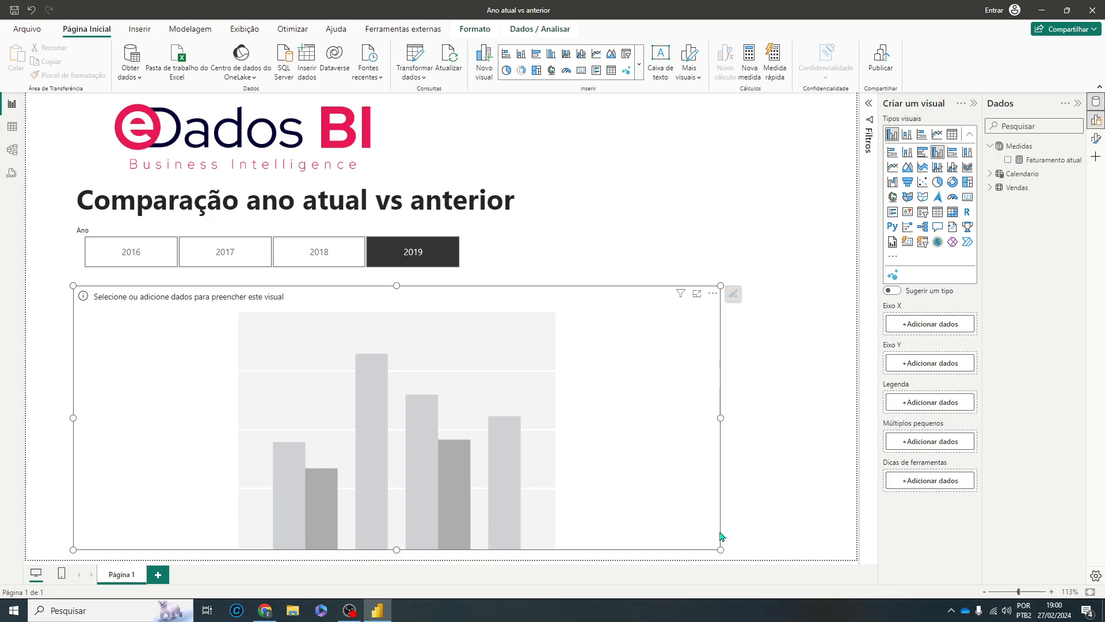
Set Mês from the Calendario table as the chart's X axis and Faturamento atual as its Y axis.
left_click(991, 174)
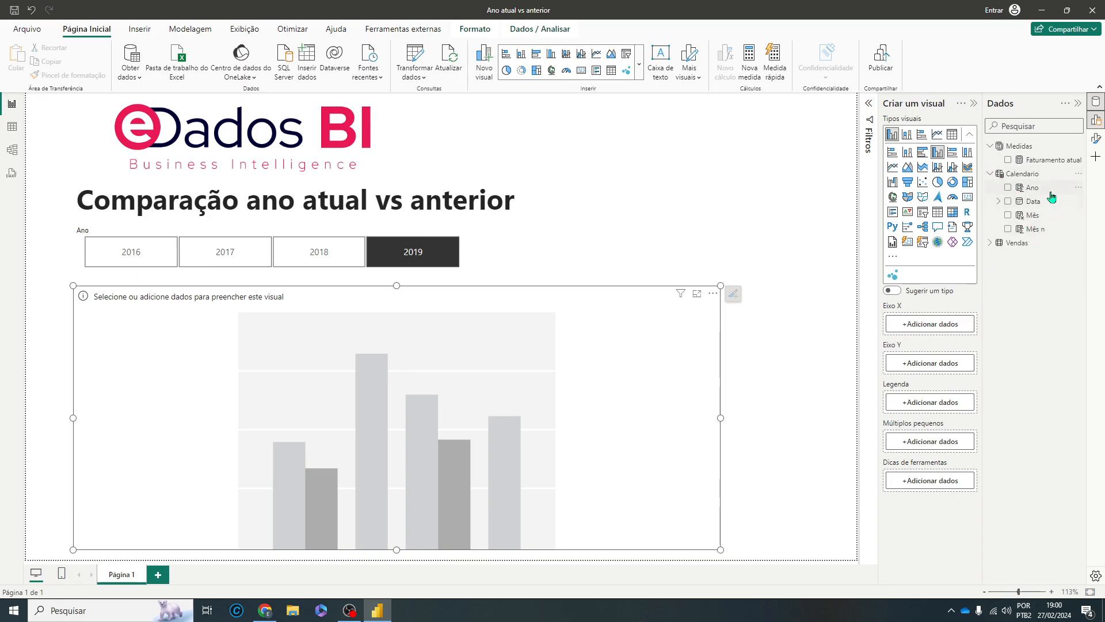
left_click_drag(1039, 216, 921, 324)
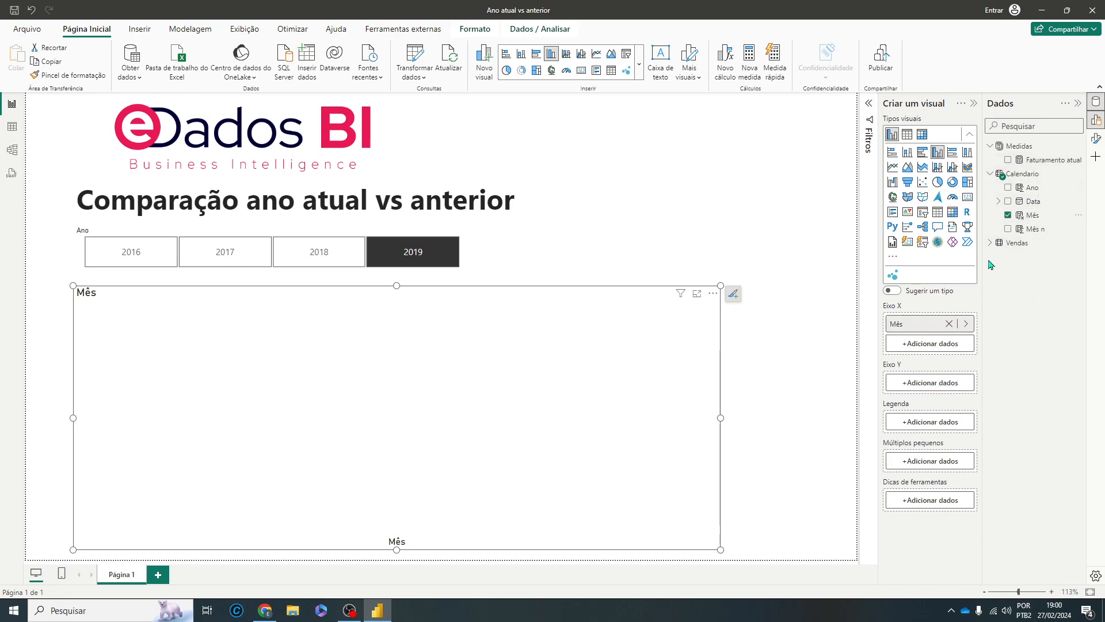
left_click_drag(1036, 159, 932, 385)
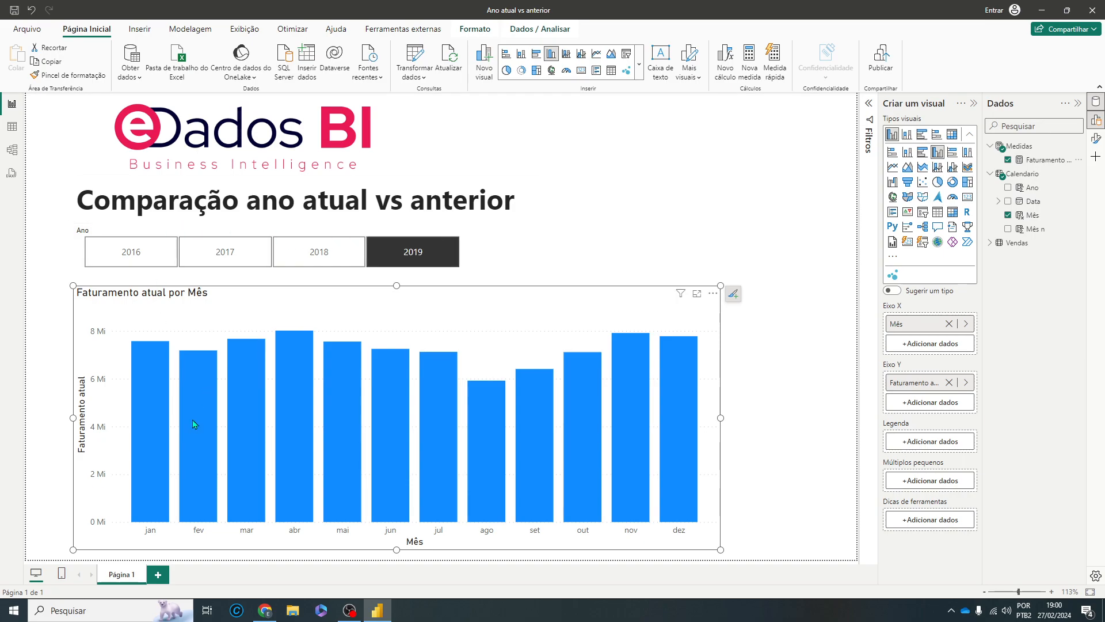
Check the chart's monthly revenue values and test the year slicer with 2018, 2017 and 2016, returning it to 2019.
mouse_move(148, 424)
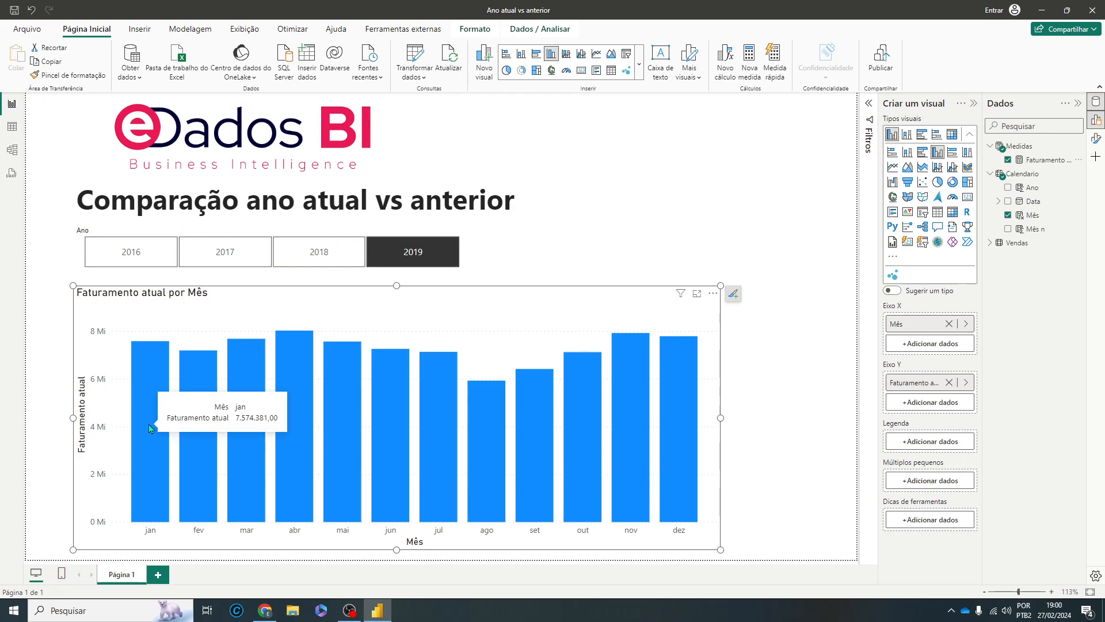
mouse_move(442, 436)
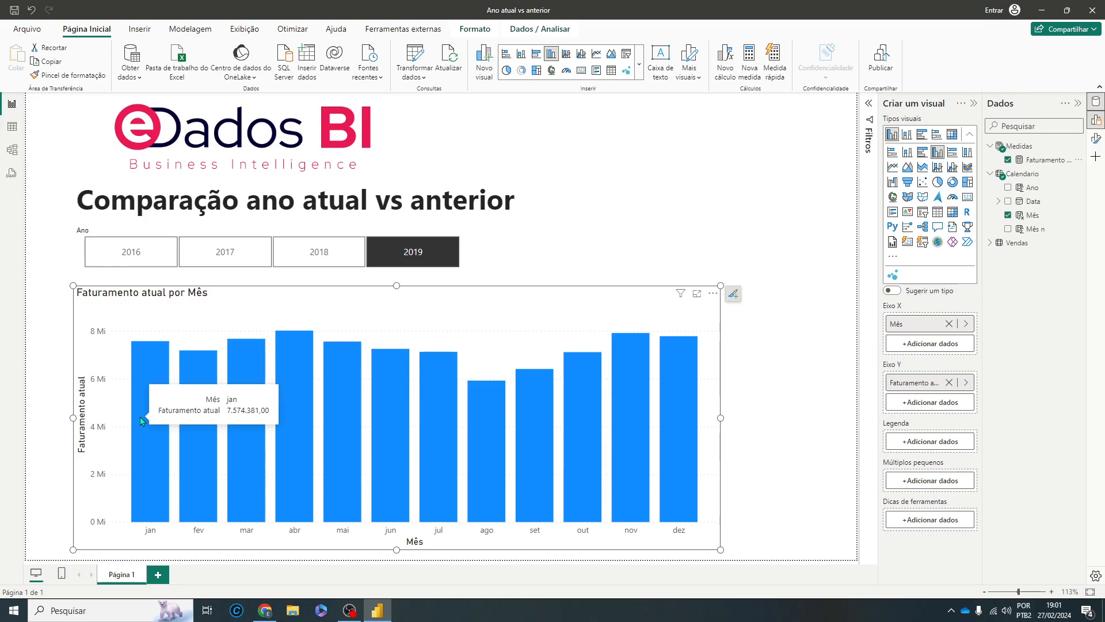
left_click(316, 259)
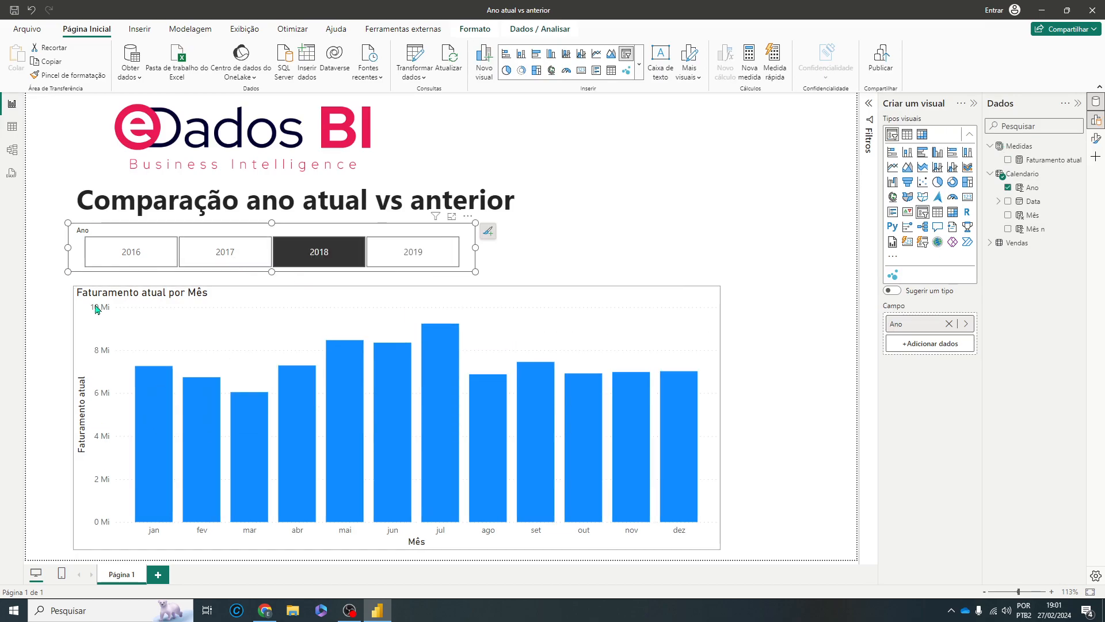
left_click(244, 263)
left_click(176, 259)
left_click(262, 257)
left_click(357, 256)
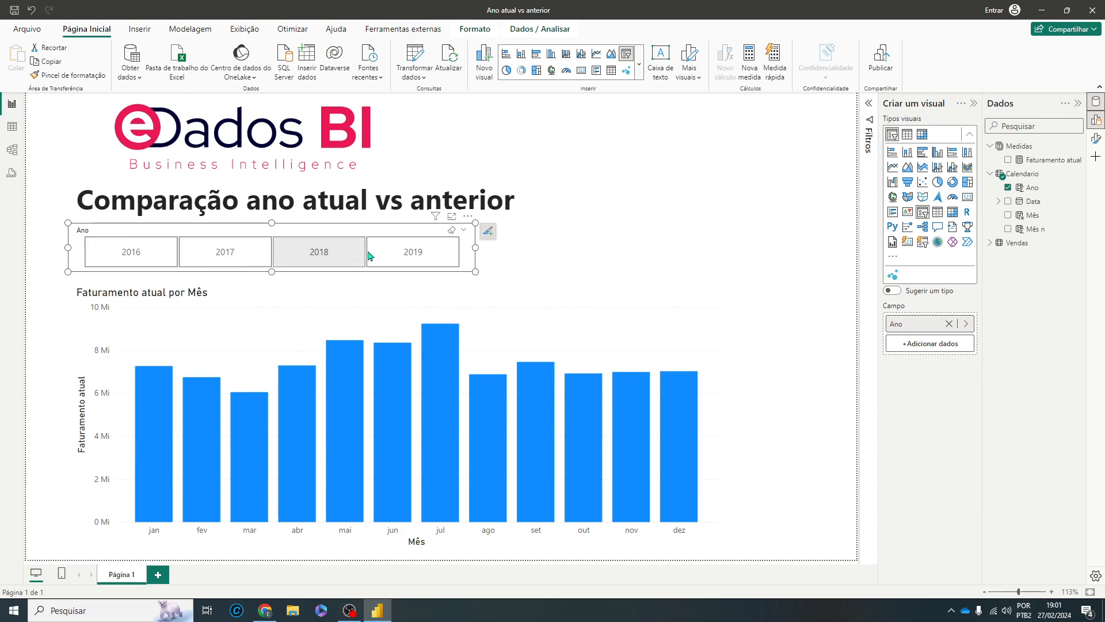
left_click(405, 259)
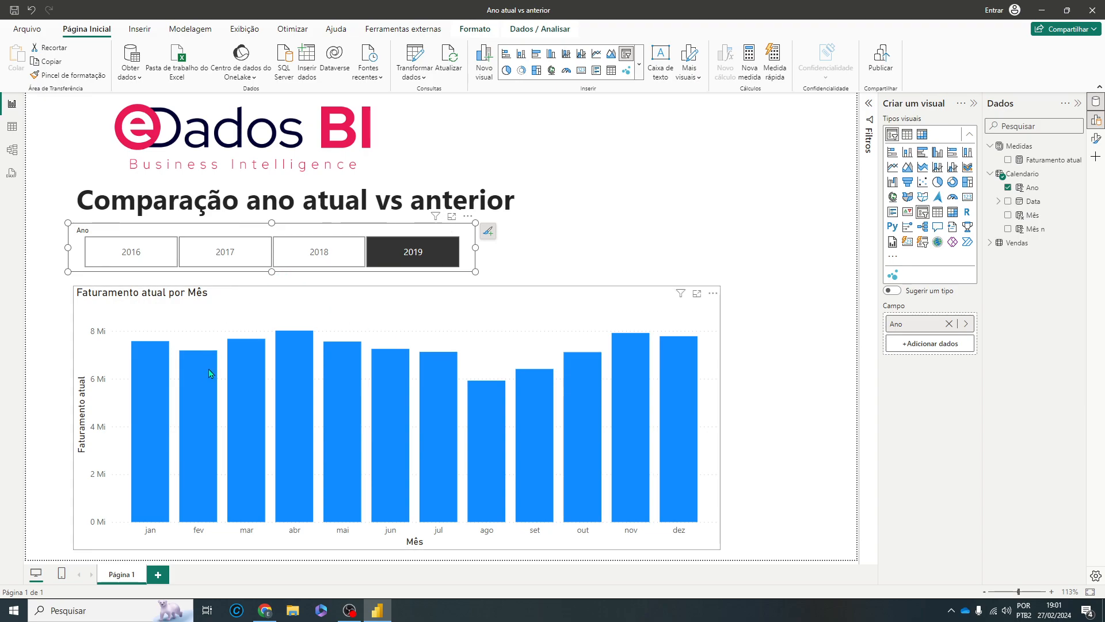
mouse_move(156, 364)
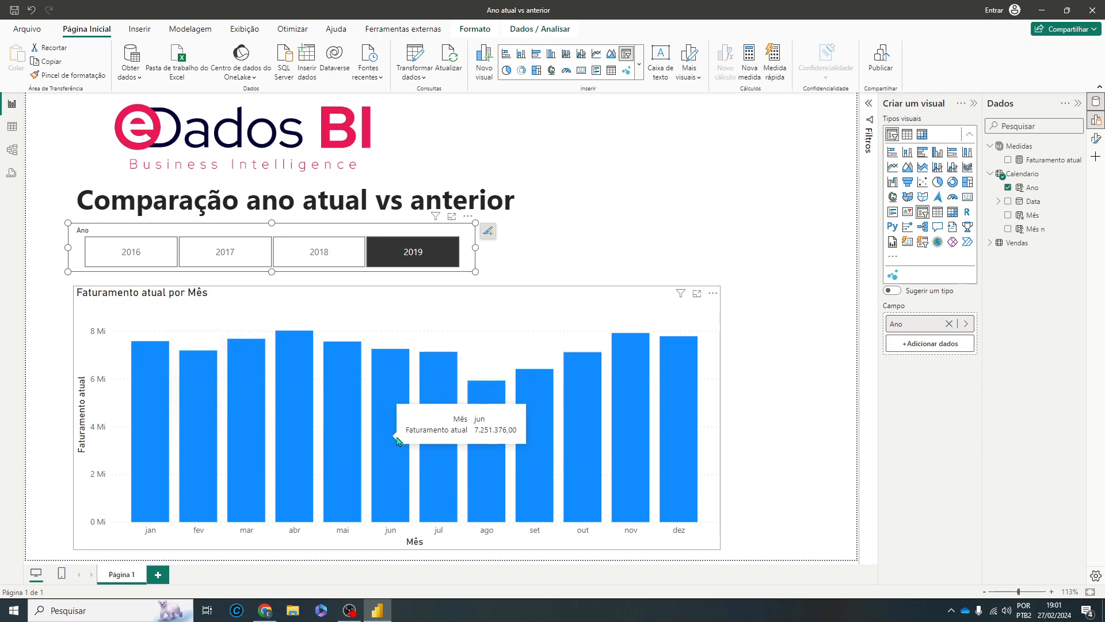
left_click(662, 242)
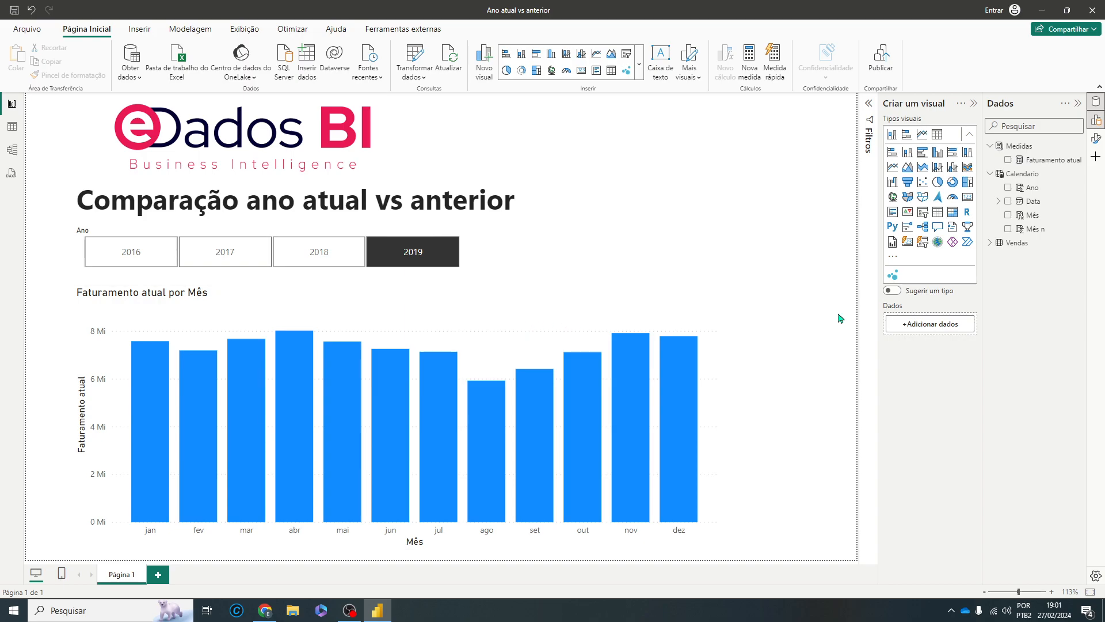
Add a new measure to the Medidas table and name it Ano anterior in its formula.
left_click(991, 174)
left_click(1009, 151)
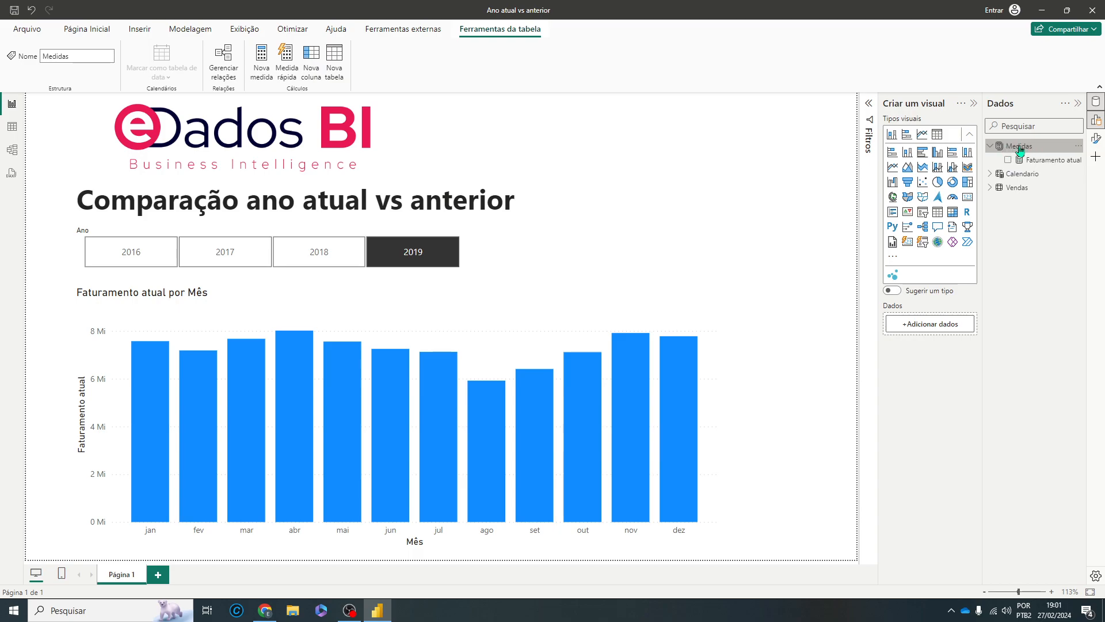
right_click(1013, 155)
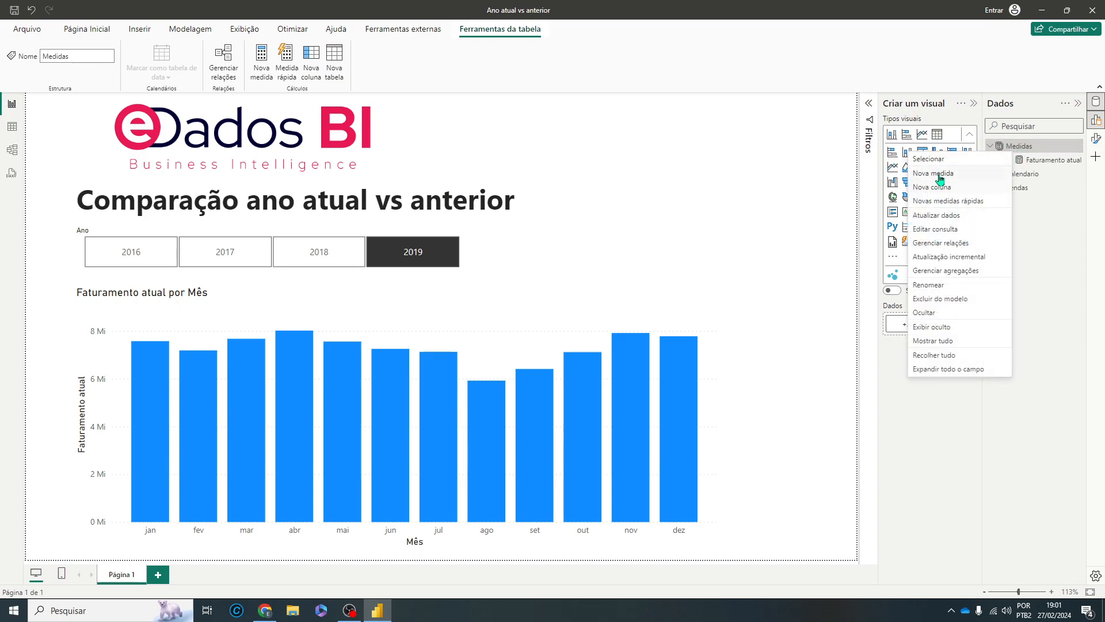
key("Escape")
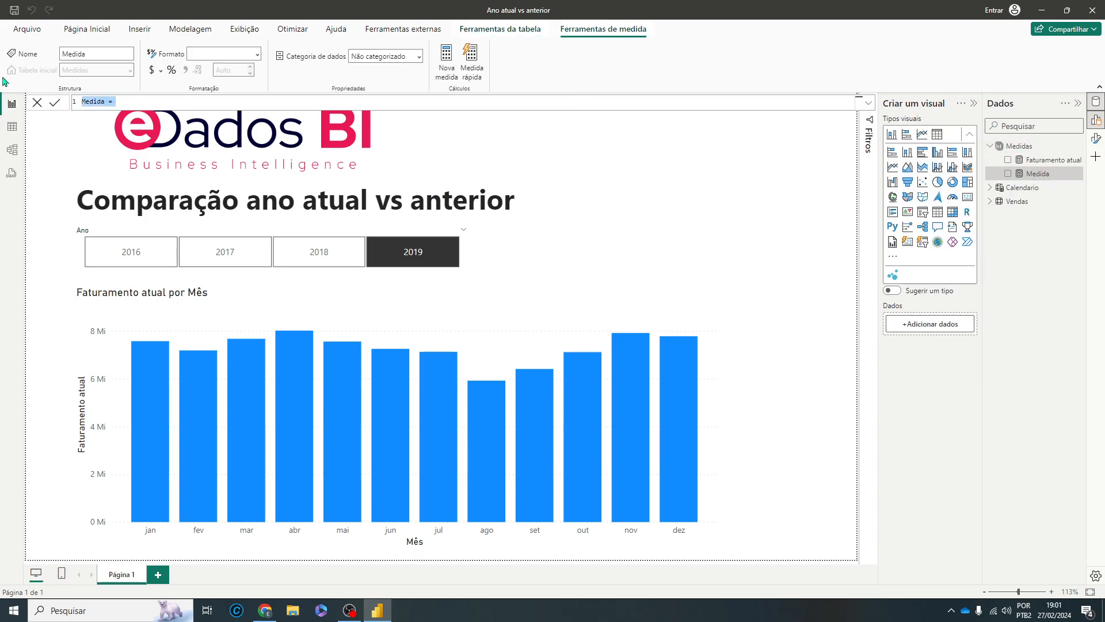
left_click(109, 101)
key("BackSpace")
key("BackSpace")
key("BackSpace")
key("BackSpace")
key("BackSpace")
key("BackSpace")
key("BackSpace")
key("BackSpace")
key("BackSpace")
type("Ano anterior =")
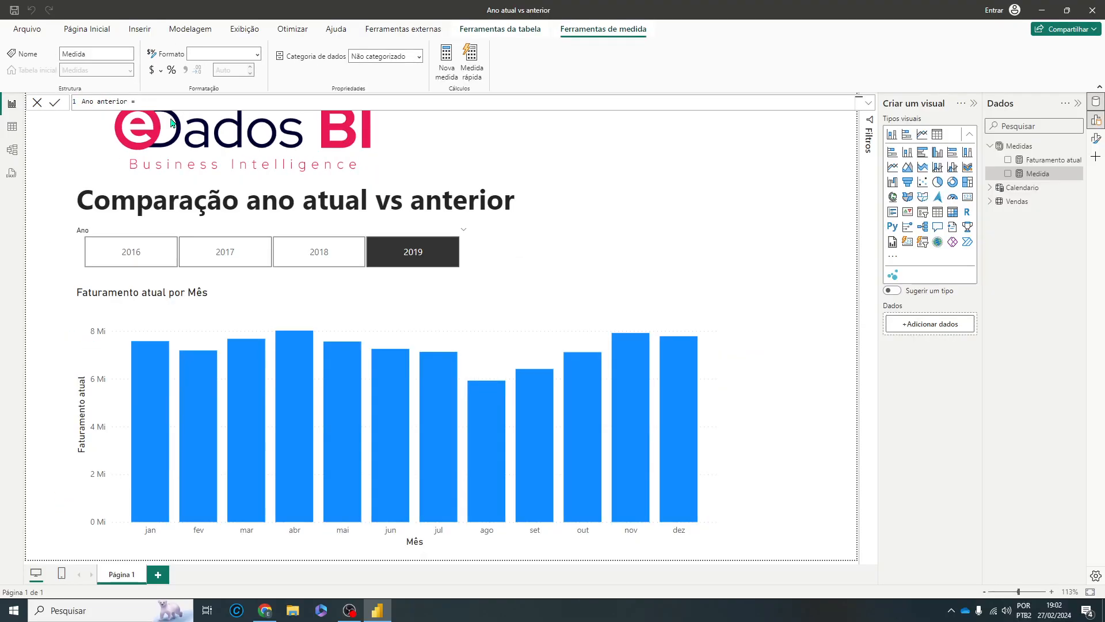
Start the Ano anterior formula with CALCULATE, using [Faturamento atual] as its expression.
type("ca")
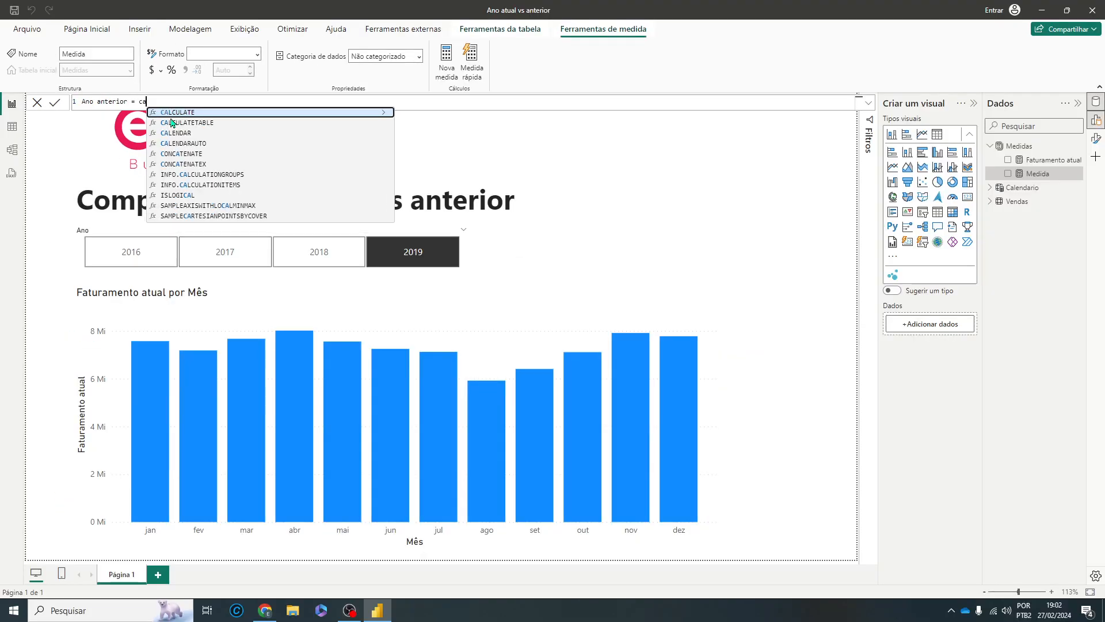
left_click(185, 113)
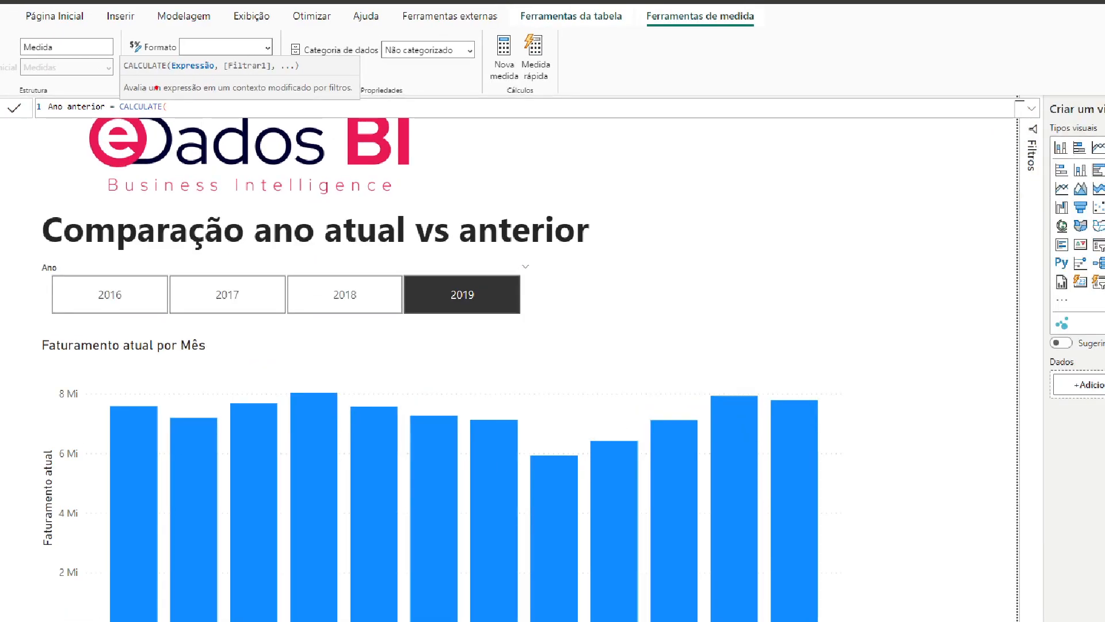
mouse_move(168, 86)
left_mouse_down()
mouse_move(233, 44)
mouse_move(183, 89)
mouse_move(156, 94)
left_mouse_up()
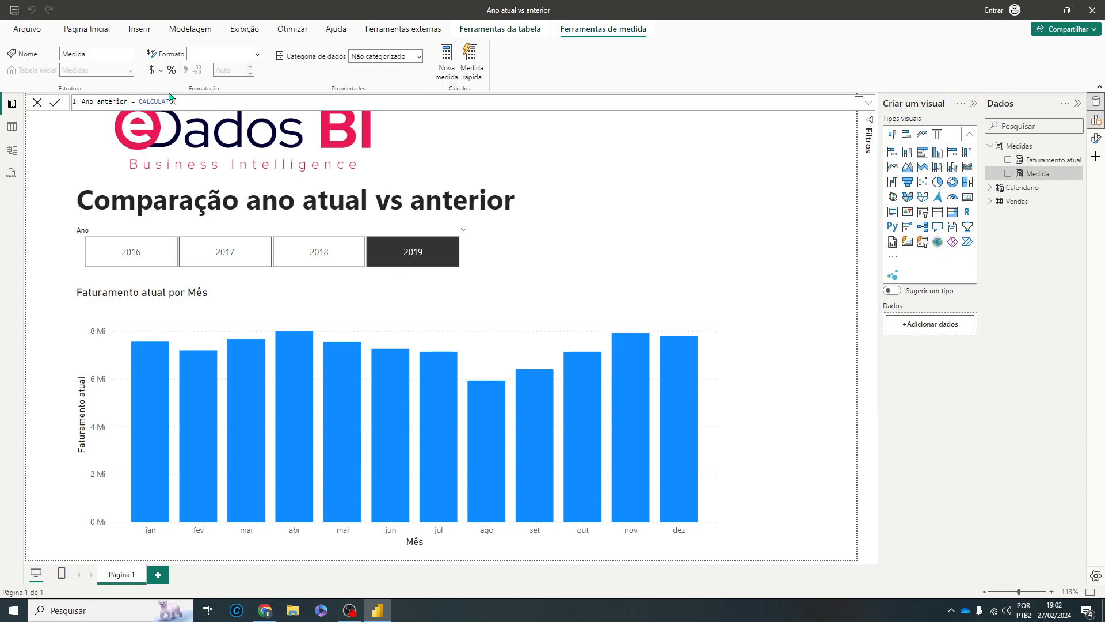
type("(fat")
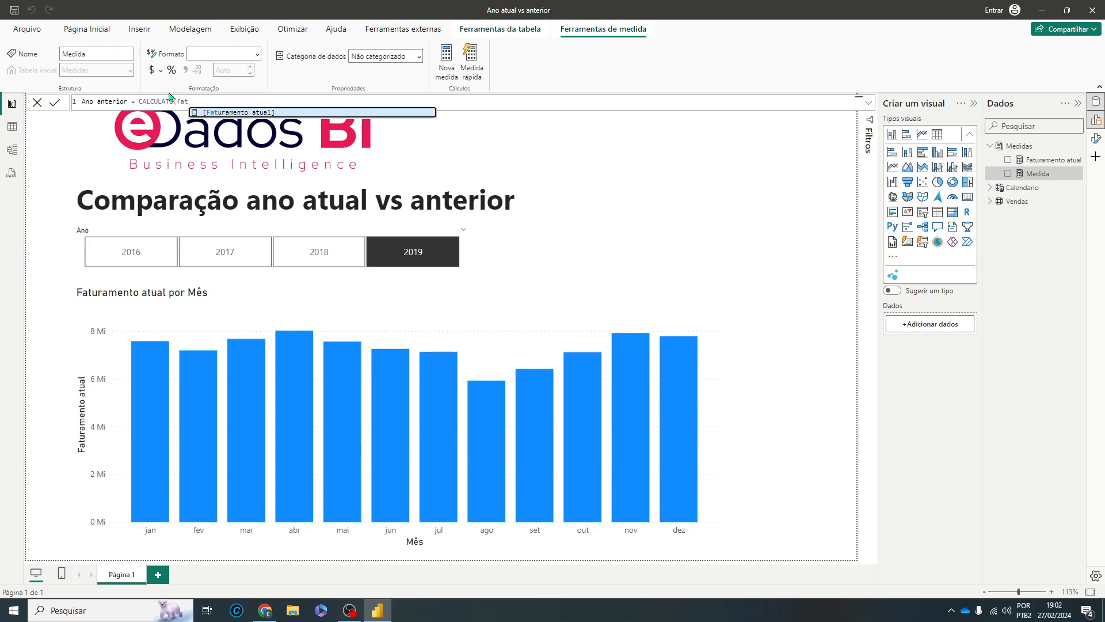
left_click(236, 114)
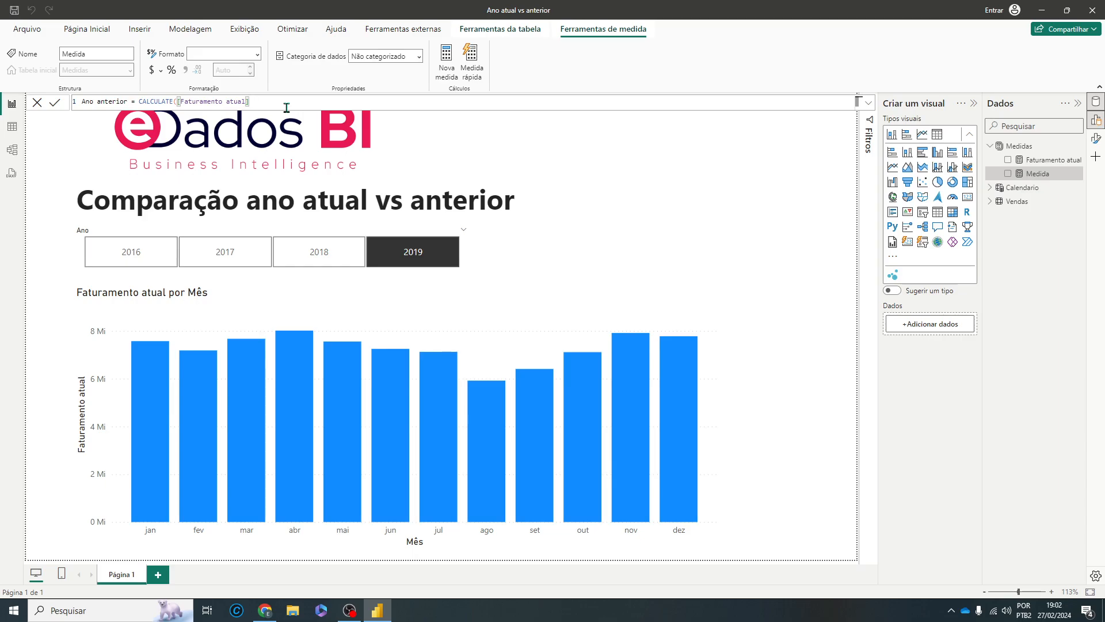
type(",")
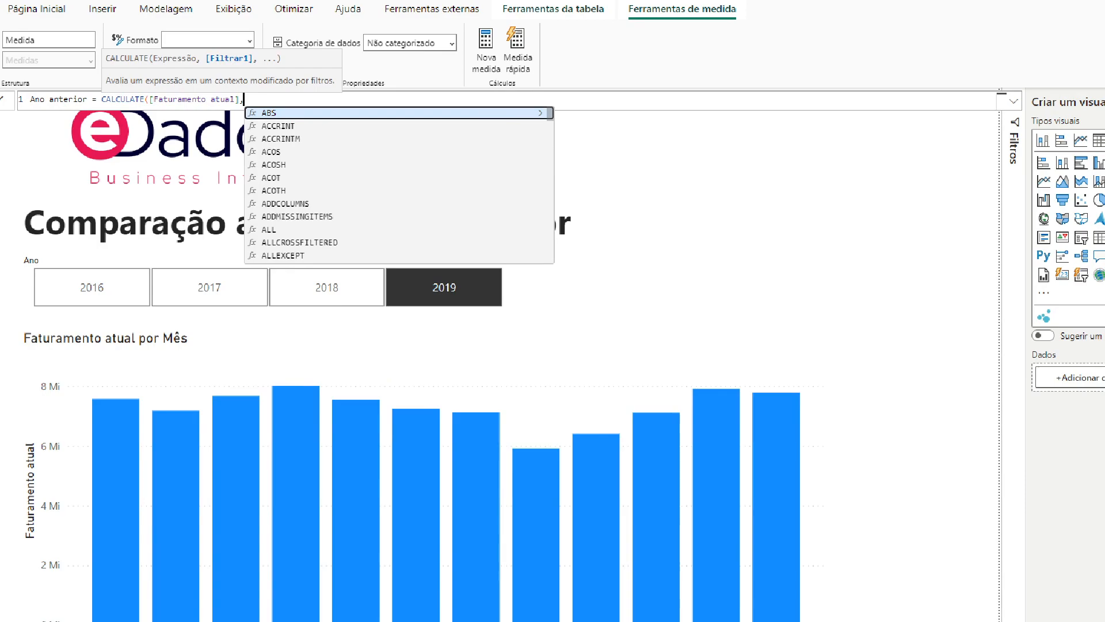
mouse_move(202, 80)
left_mouse_down()
mouse_move(249, 41)
mouse_move(297, 46)
mouse_move(216, 80)
mouse_move(185, 80)
left_mouse_up()
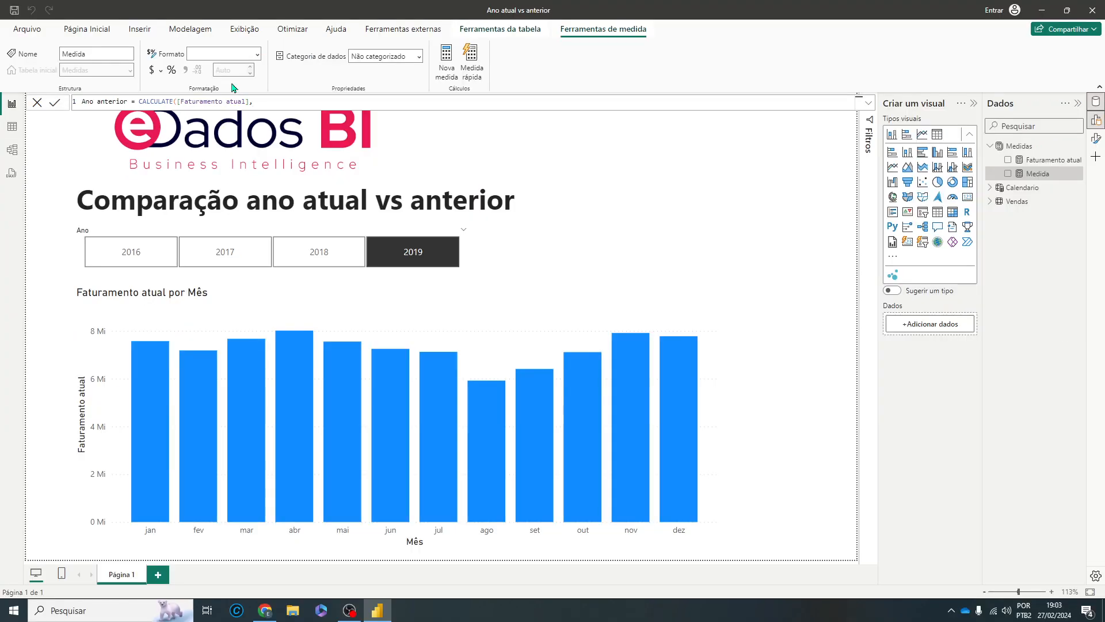
Complete the Ano anterior formula with SAMEPERIODLASTYEAR(Calendario[Data]) as the CALCULATE filter and commit the measure.
type("sa")
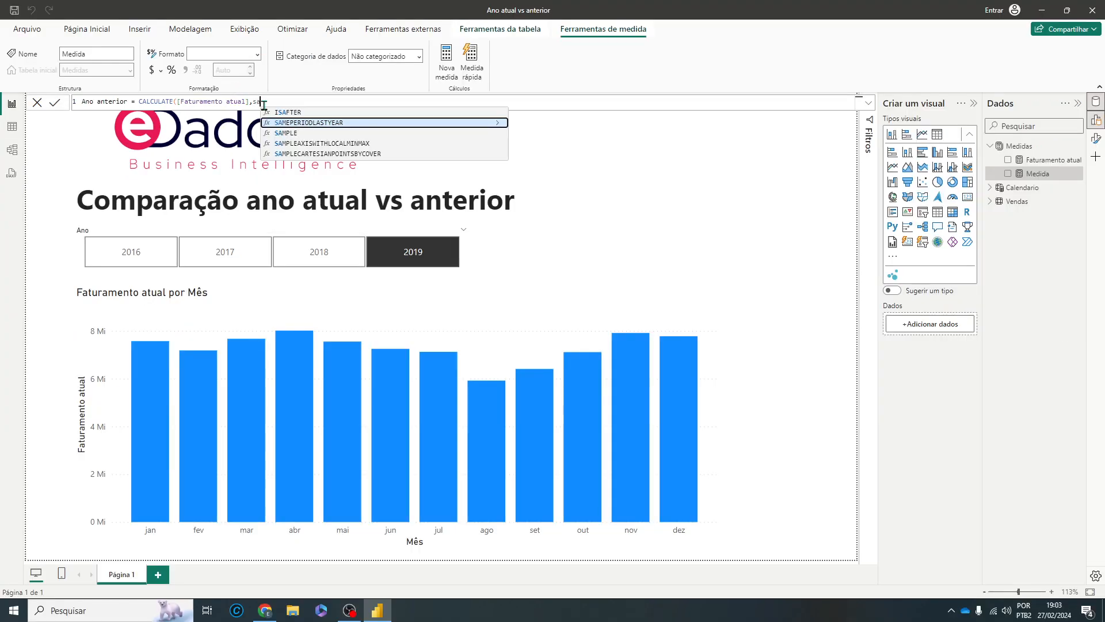
type("me")
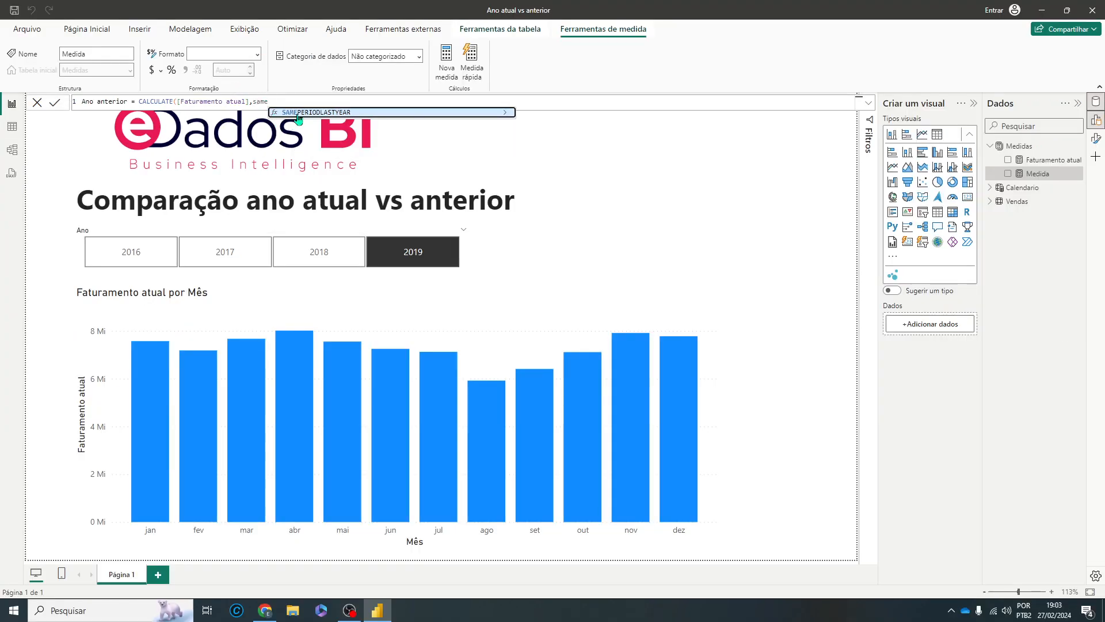
left_click(298, 113)
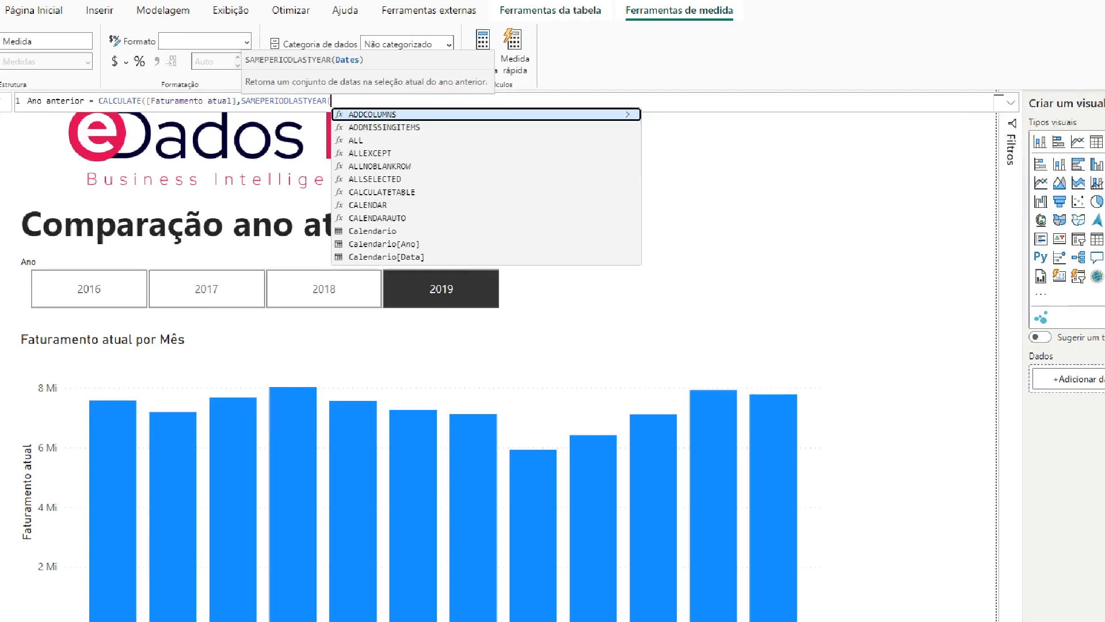
mouse_move(233, 127)
left_mouse_down()
mouse_move(304, 83)
mouse_move(371, 85)
mouse_move(232, 114)
mouse_move(234, 123)
left_mouse_up()
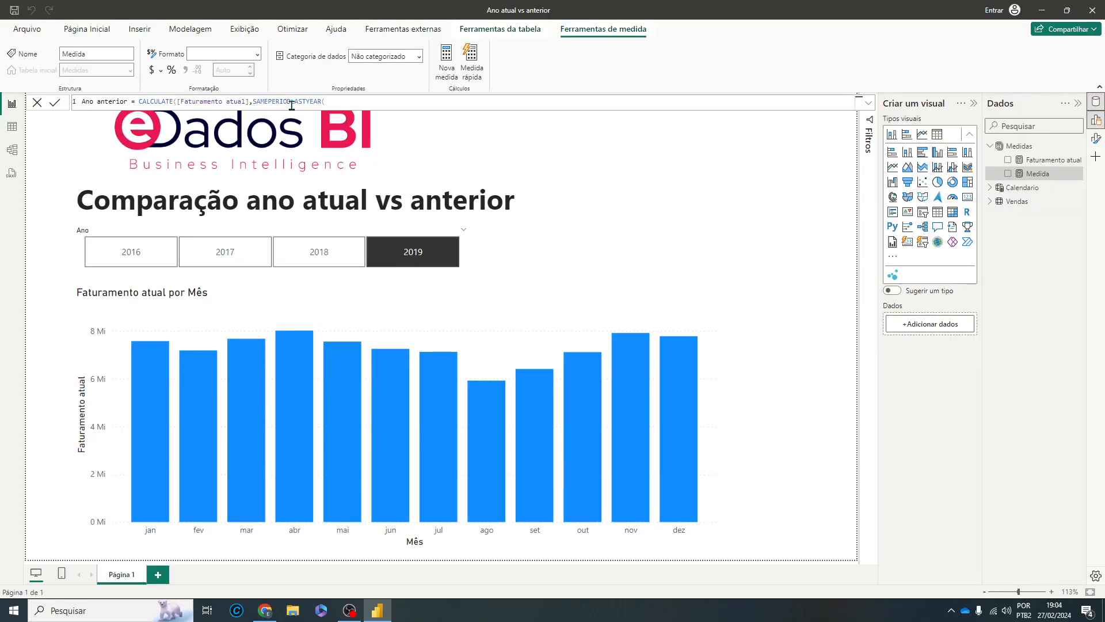
type("calen")
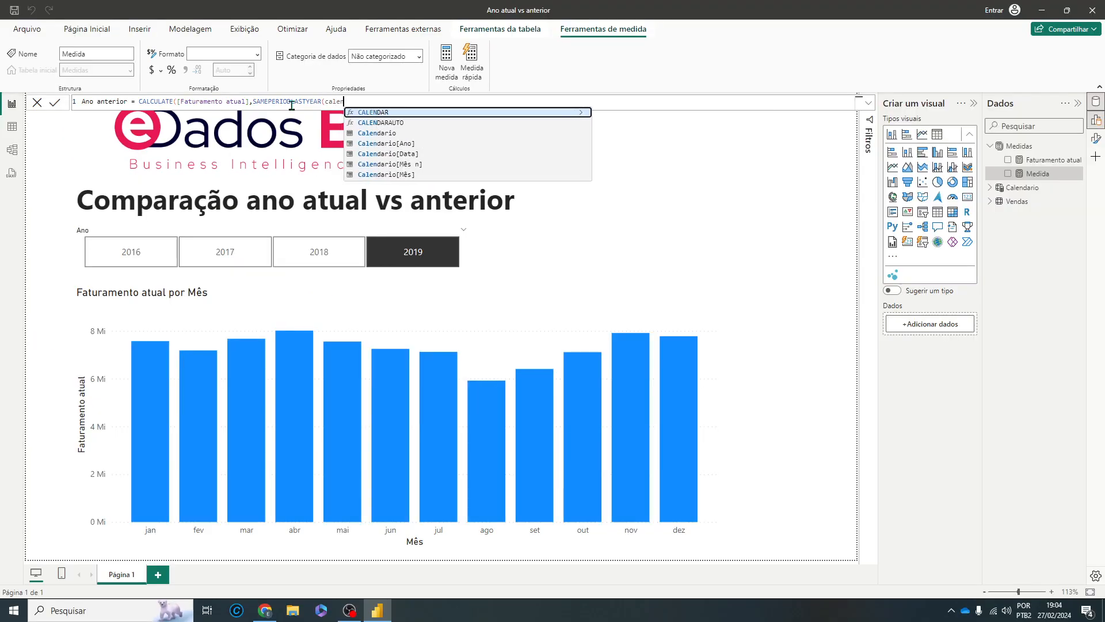
left_click(371, 154)
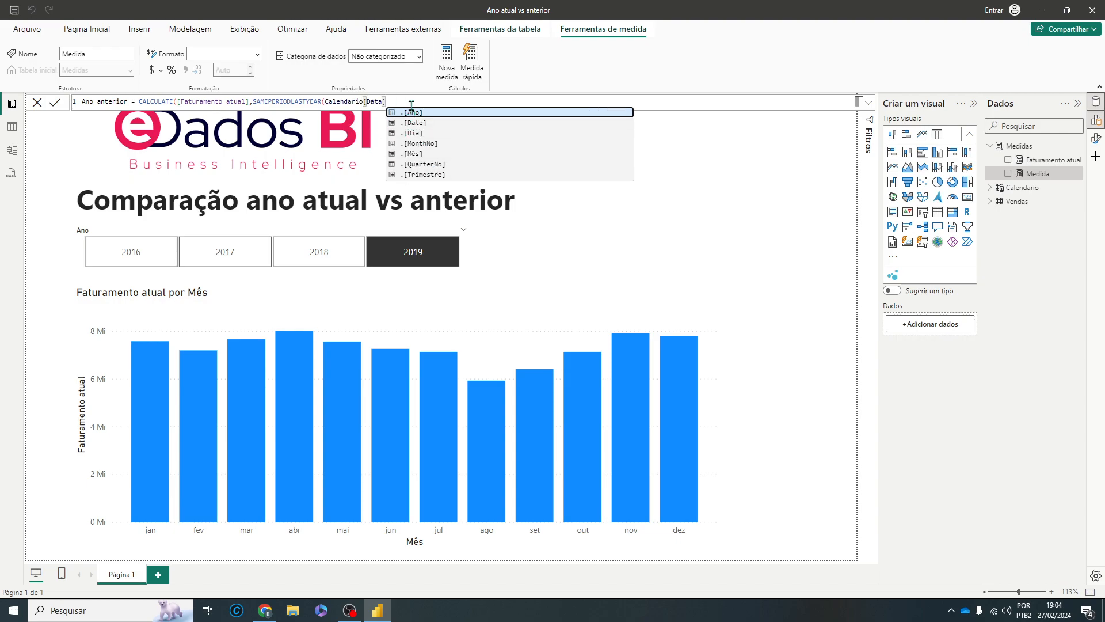
type(")")
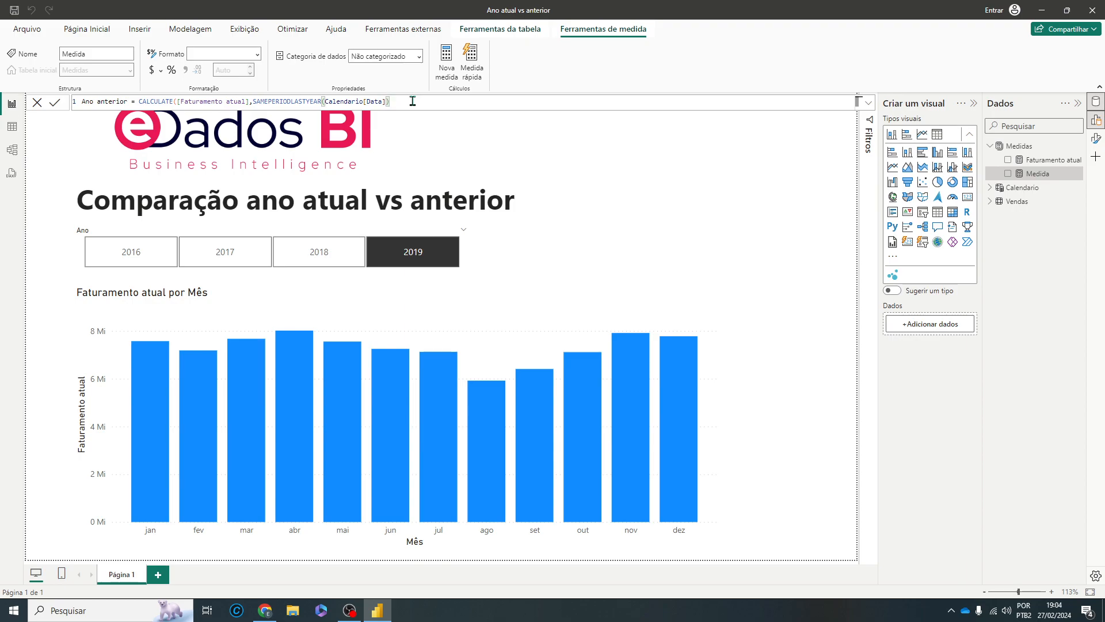
type(")")
key("Return")
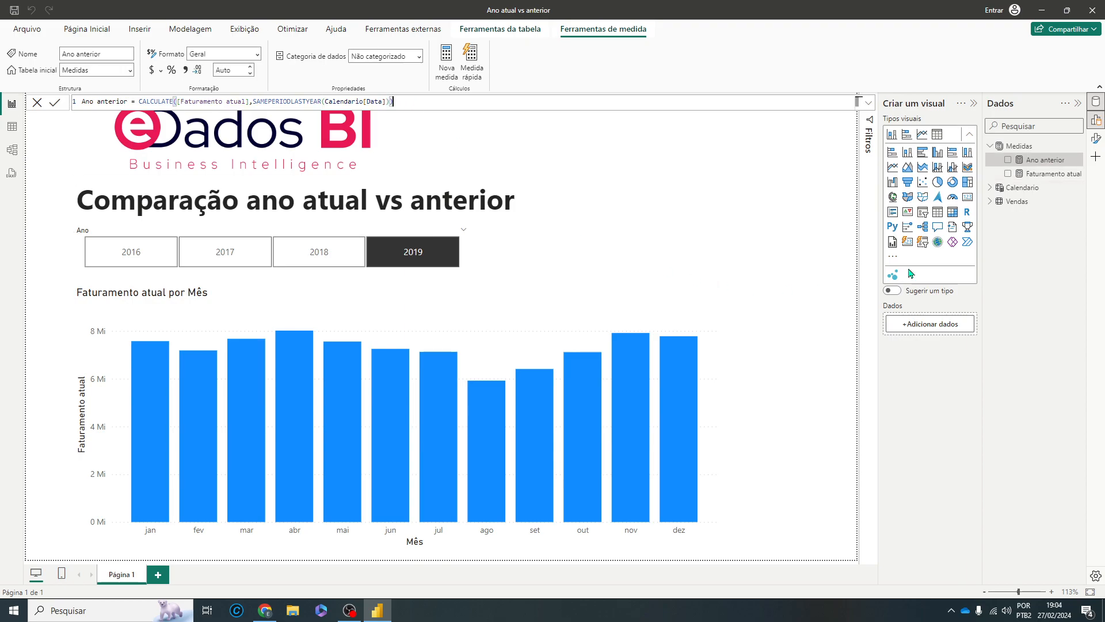
Add the Ano anterior measure to the column chart's Y axis beneath Faturamento atual.
left_click(567, 318)
left_click_drag(1043, 166, 1020, 173)
left_click_drag(929, 333, 940, 404)
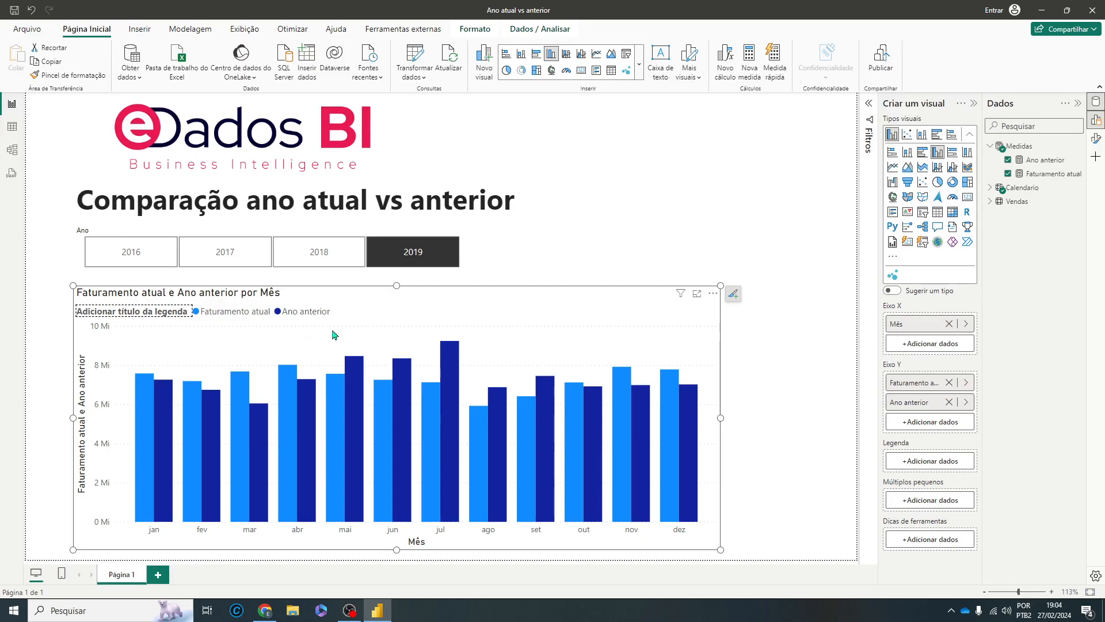
Delete the column chart and clear the year slicer's selection.
key("Delete")
left_click(390, 268)
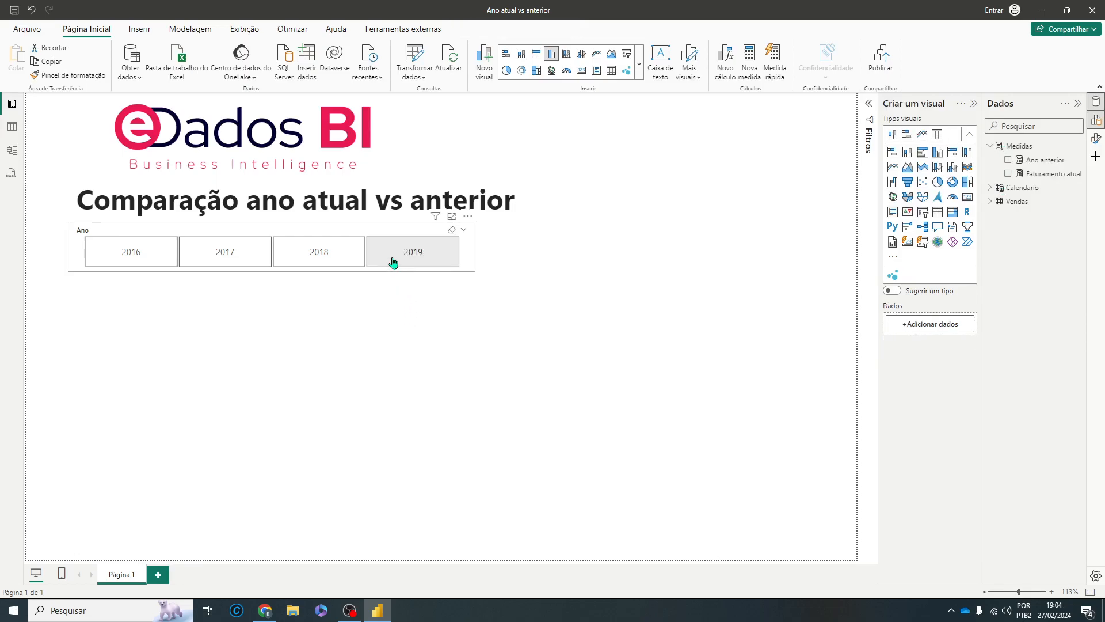
left_click(450, 231)
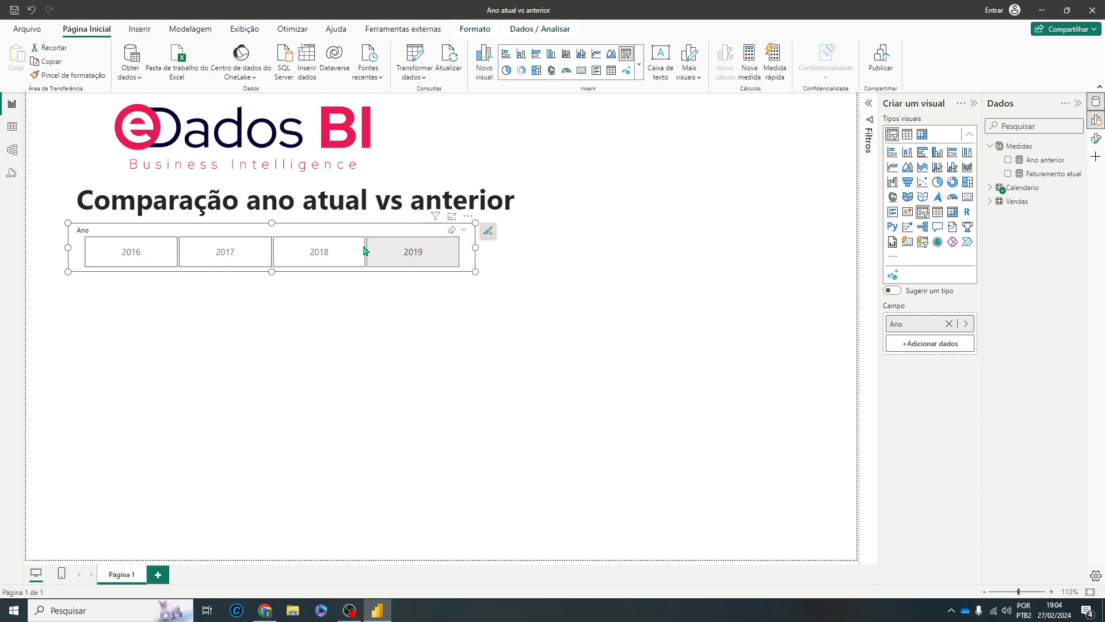
left_click(660, 243)
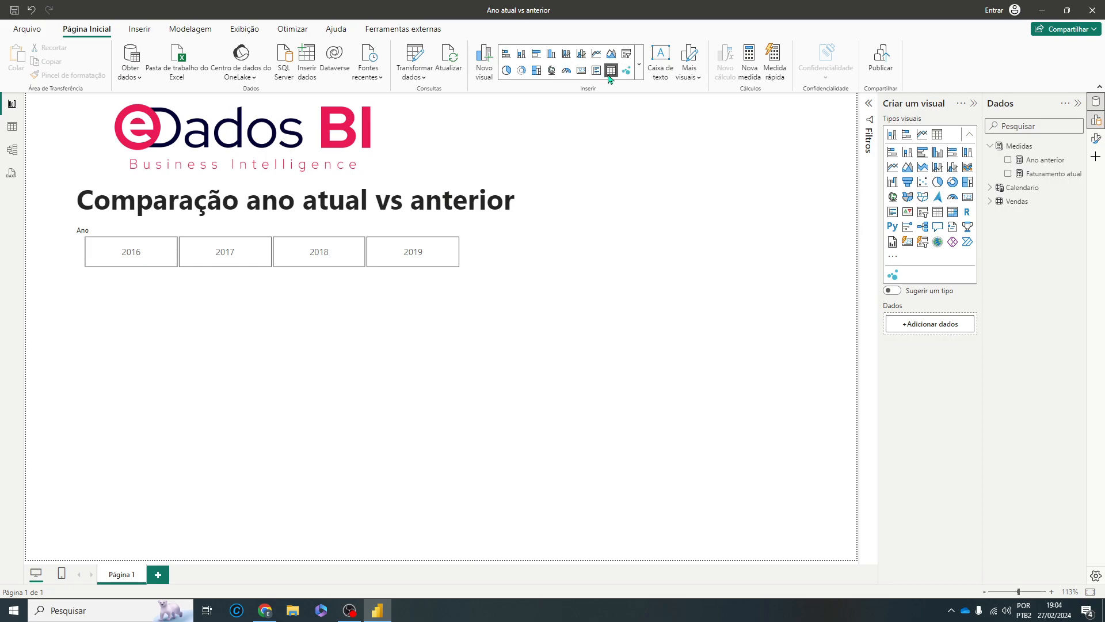
Insert a matrix visual and extend its height from just below the year slicer to near the page's lower edge.
left_click(636, 74)
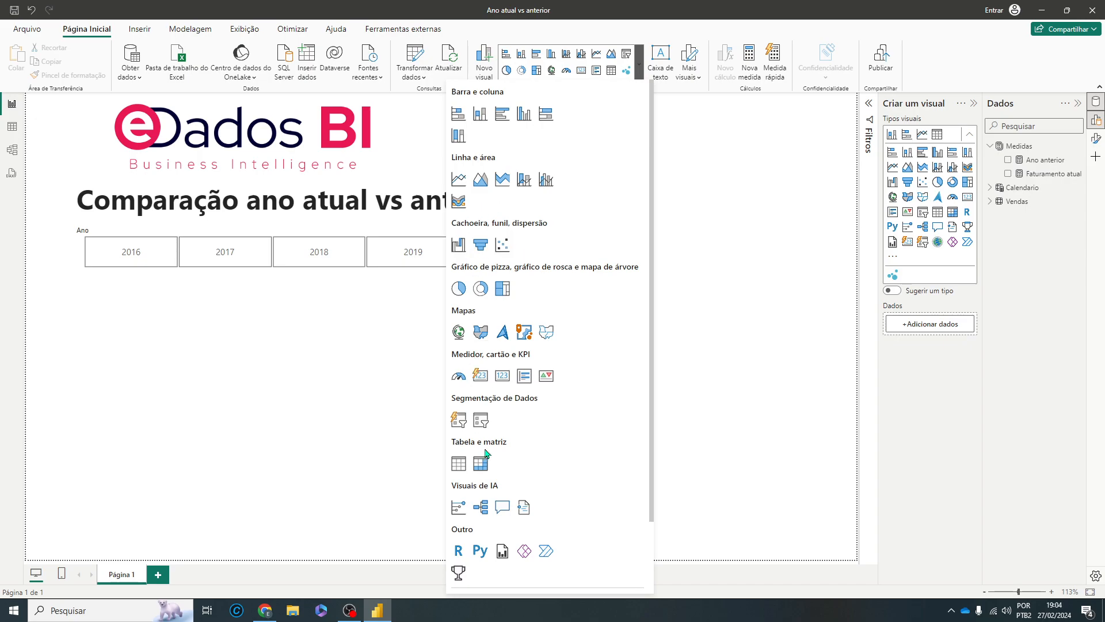
left_click(480, 464)
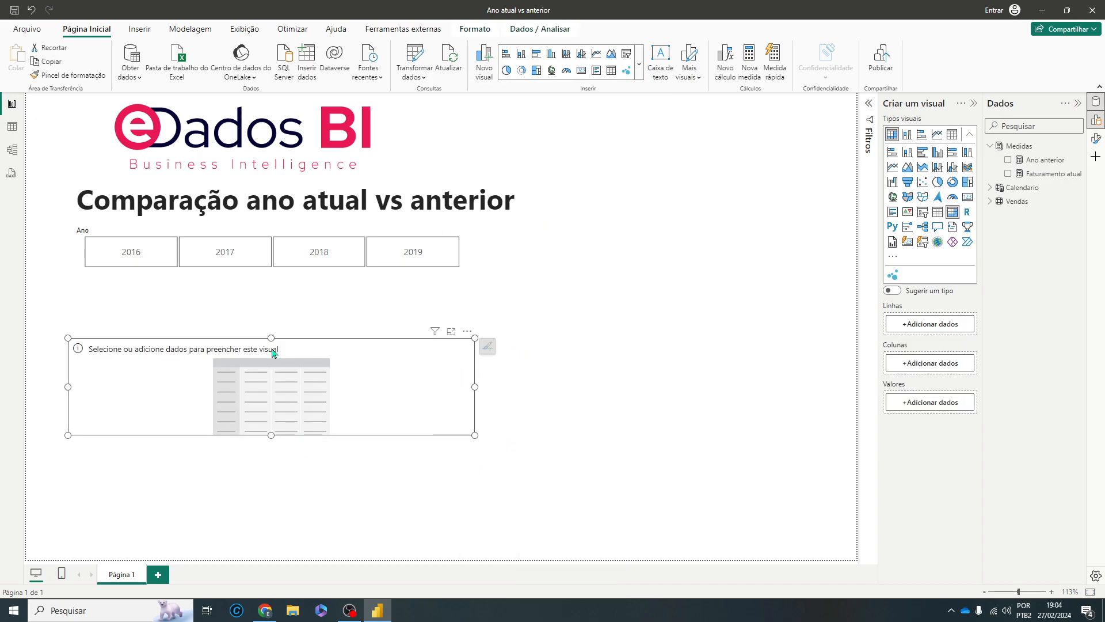
left_click_drag(271, 338, 271, 288)
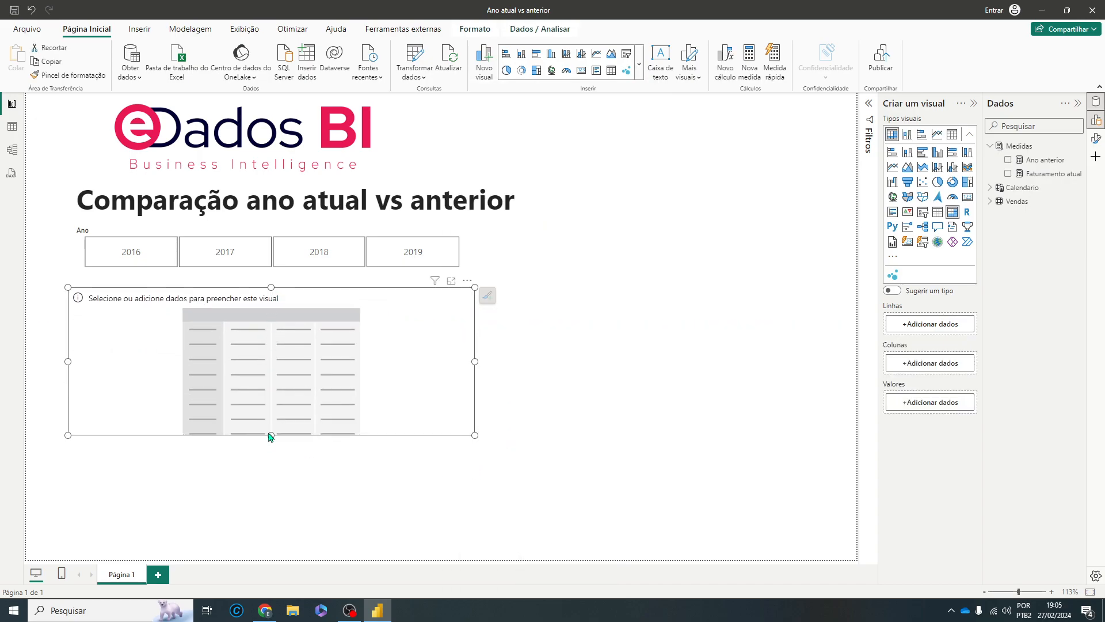
left_click_drag(271, 436, 273, 527)
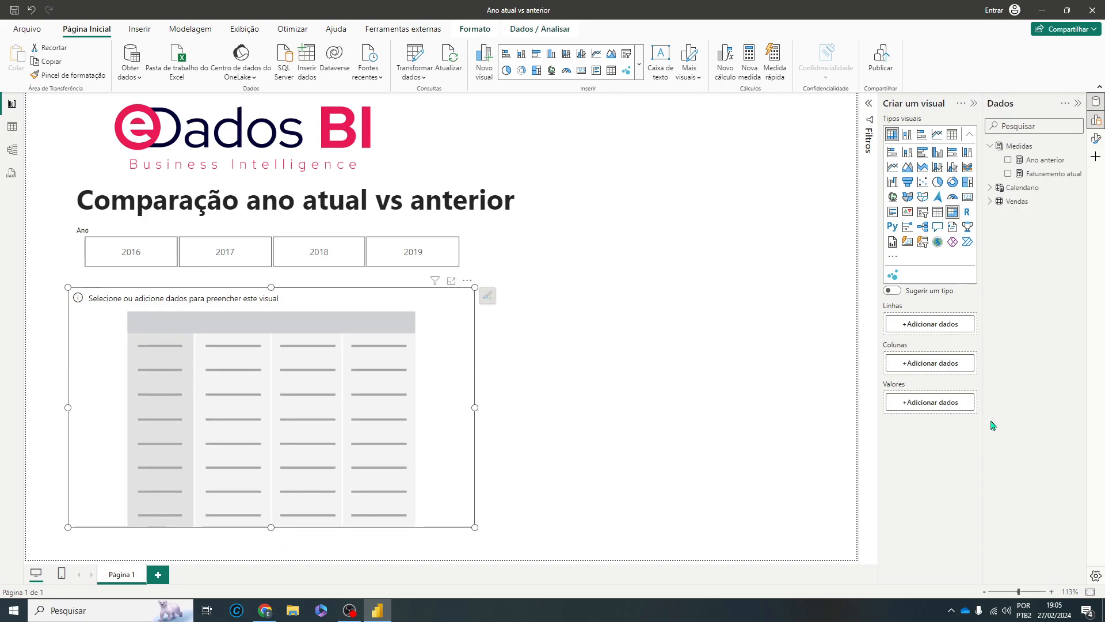
Set Ano from the Calendario table as the matrix rows, with Faturamento atual and Ano anterior as its values.
left_click(990, 187)
left_click_drag(1044, 202, 929, 324)
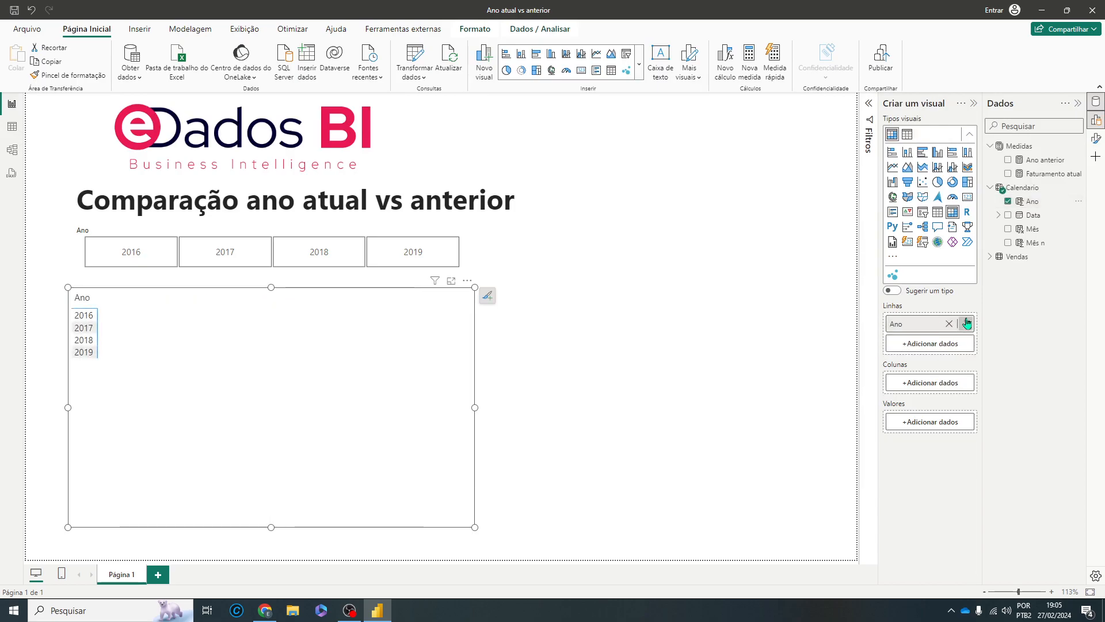
left_click_drag(1061, 176, 950, 429)
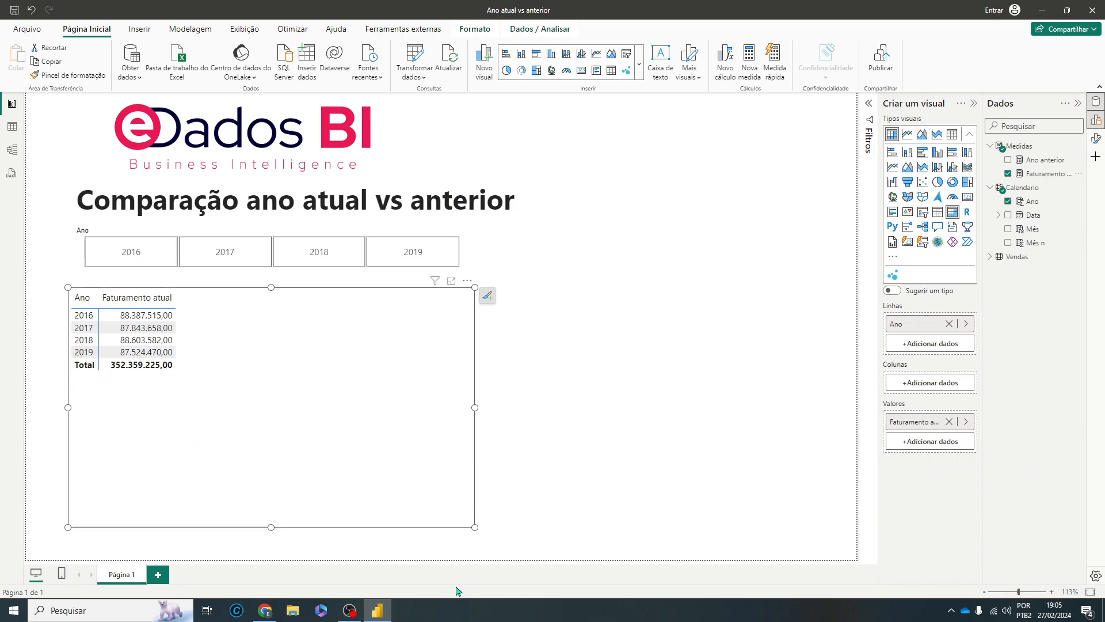
left_click_drag(1050, 160, 919, 445)
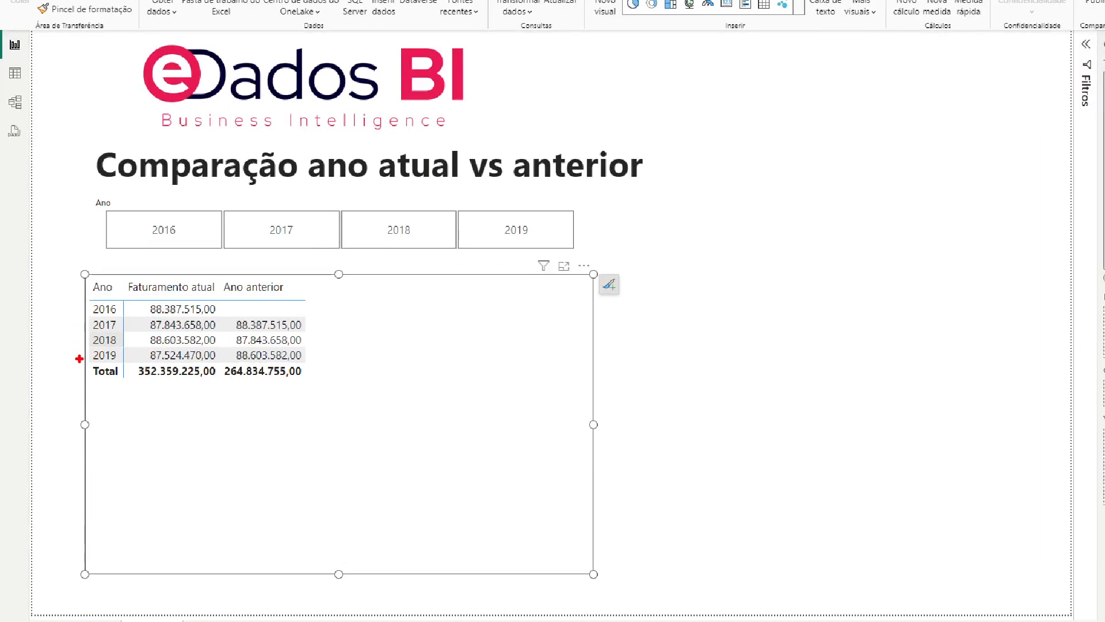
Compare the matrix's Ano anterior values for each year with the preceding year's Faturamento atual.
left_click_drag(81, 342, 39, 341)
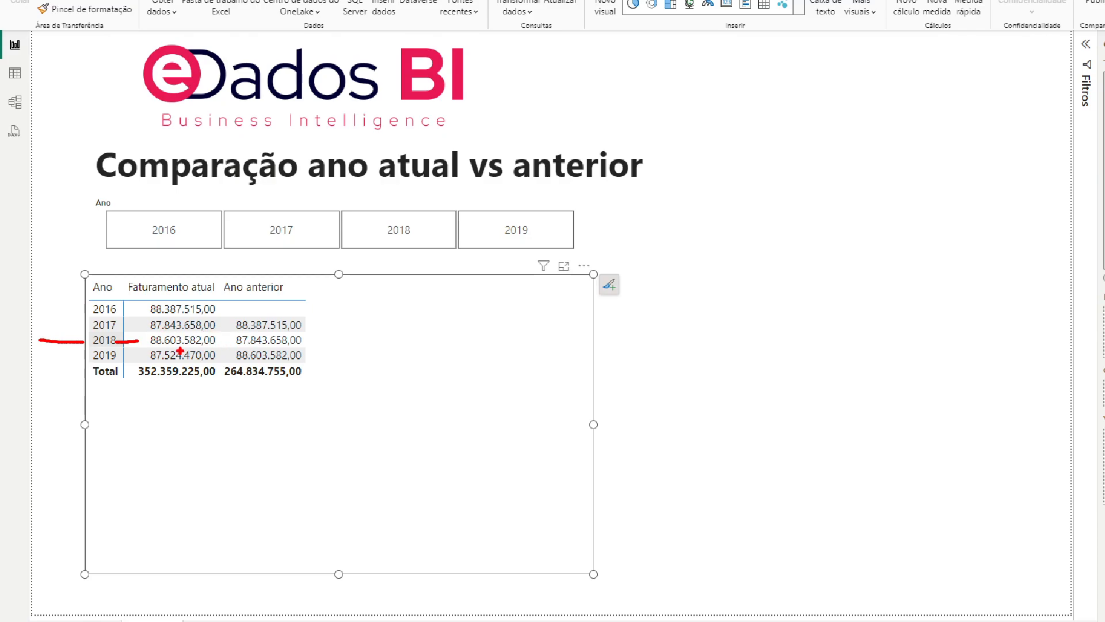
mouse_move(219, 256)
left_mouse_down()
mouse_move(230, 439)
mouse_move(406, 432)
mouse_move(371, 263)
mouse_move(187, 248)
left_mouse_up()
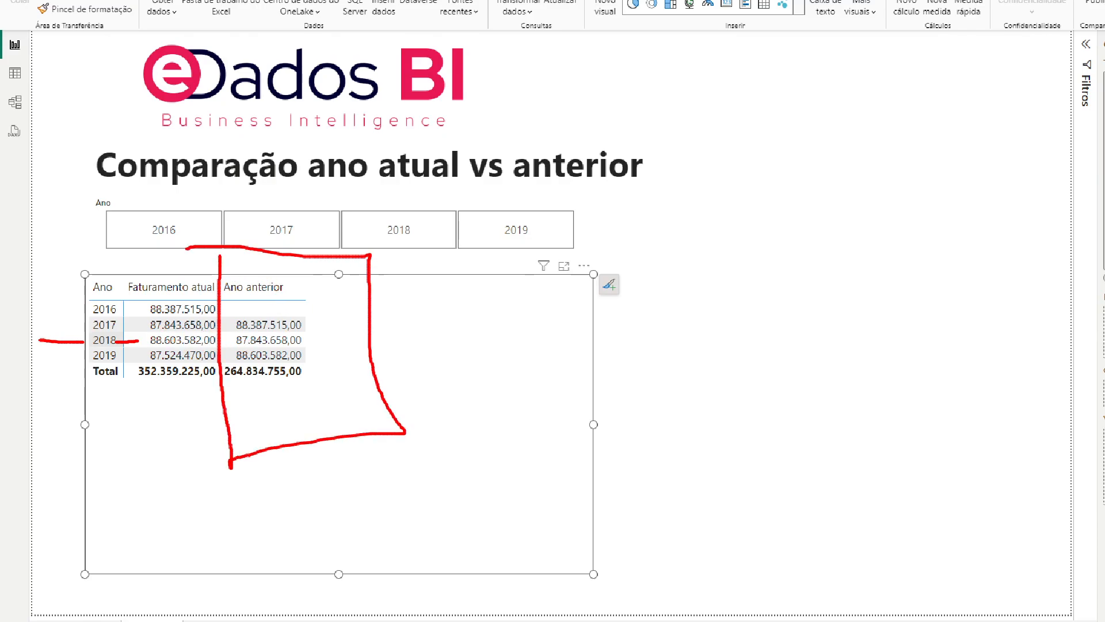
left_click_drag(311, 342, 340, 328)
mouse_move(124, 307)
left_mouse_down()
mouse_move(144, 326)
mouse_move(145, 354)
mouse_move(148, 339)
left_mouse_up()
left_click_drag(305, 355, 333, 350)
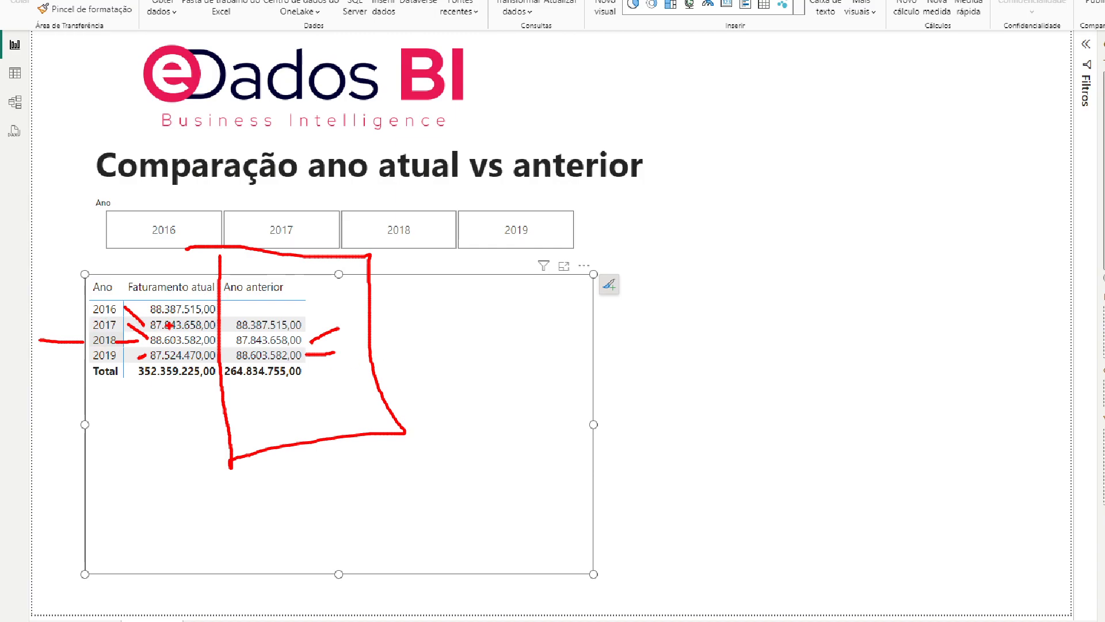
left_click_drag(90, 327, 53, 321)
left_click_drag(312, 323, 331, 316)
left_click_drag(222, 307, 265, 291)
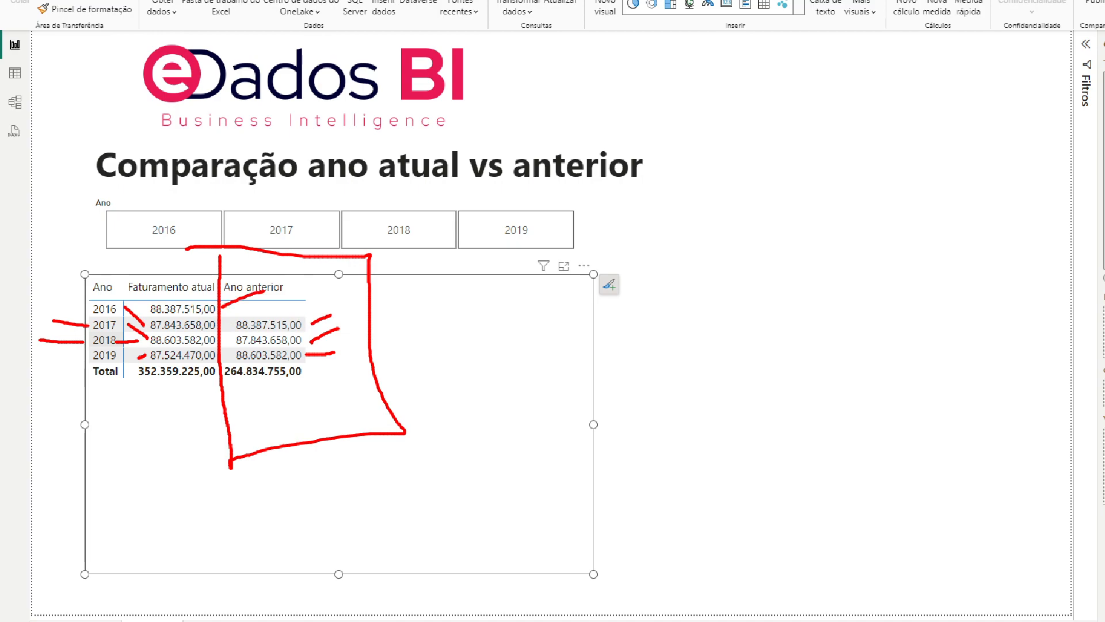
key("Escape")
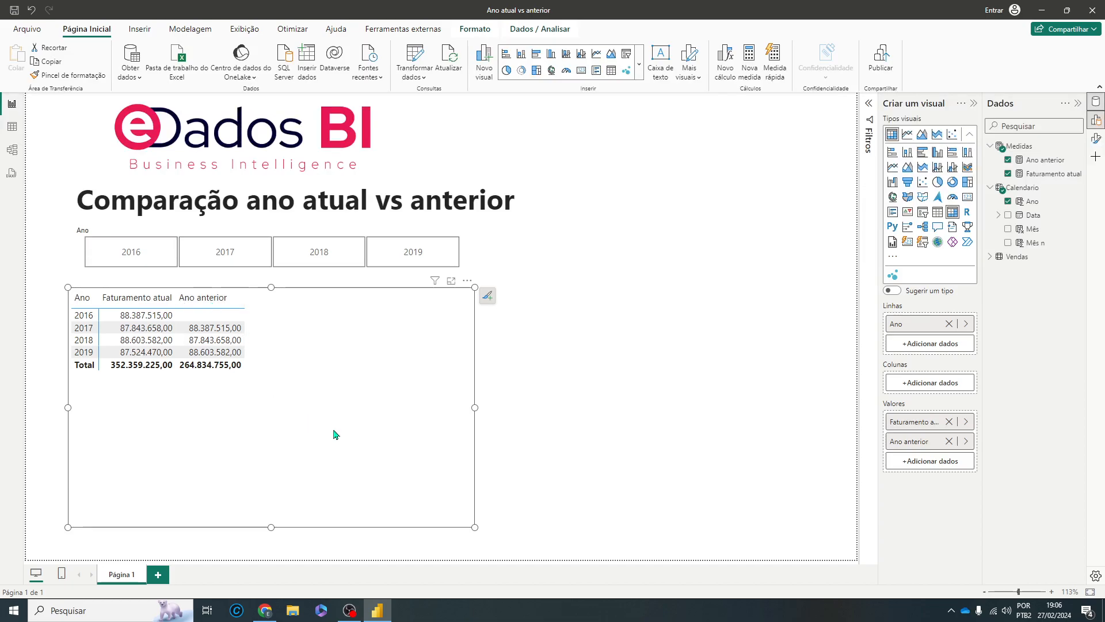
Replace the matrix with a clustered column chart, placed just below the year slicer and stretched across most of the page.
key("Delete")
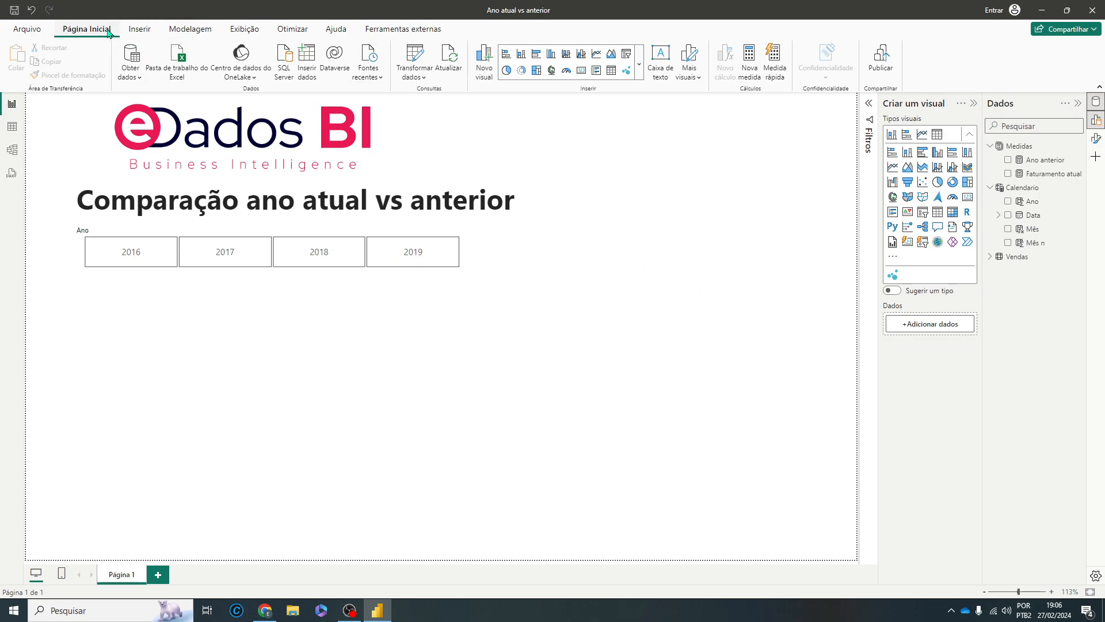
left_click(552, 56)
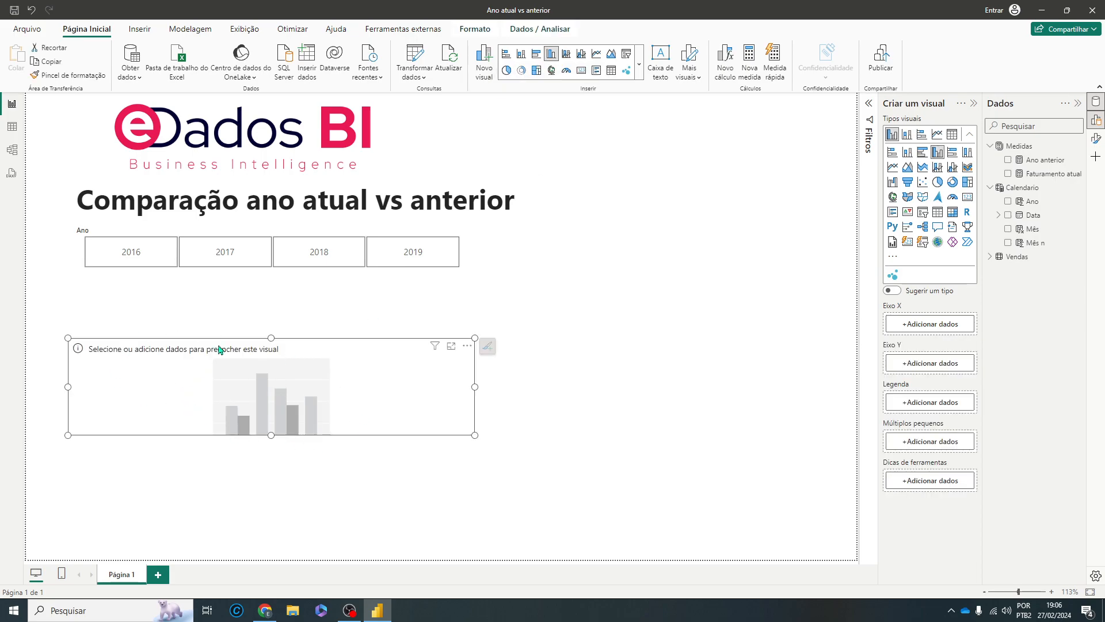
left_click_drag(257, 403, 276, 521)
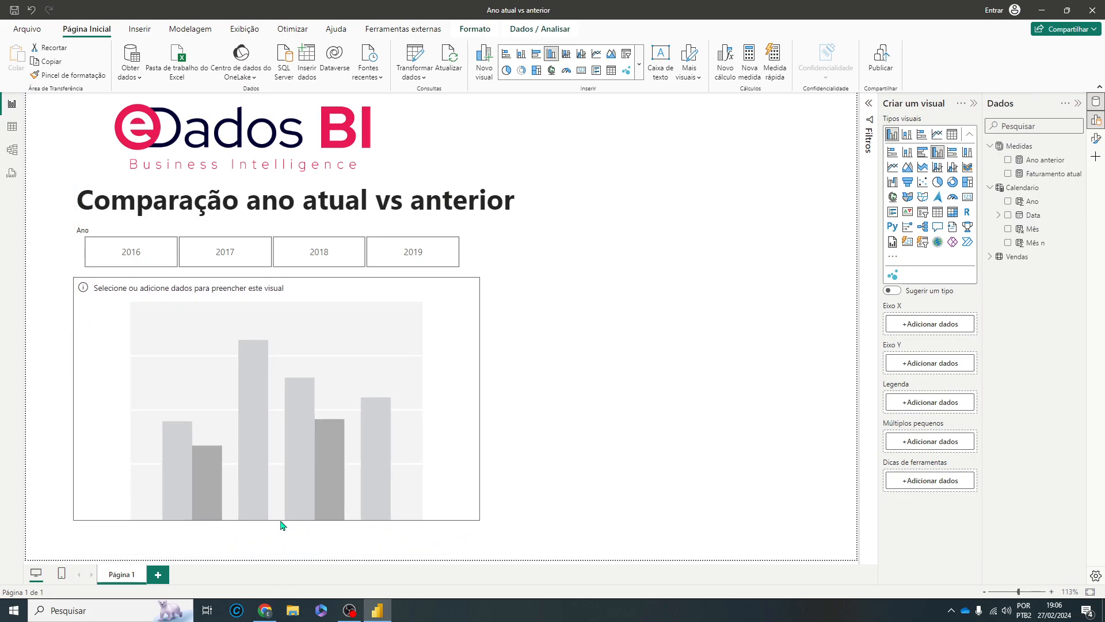
left_click_drag(482, 397, 797, 398)
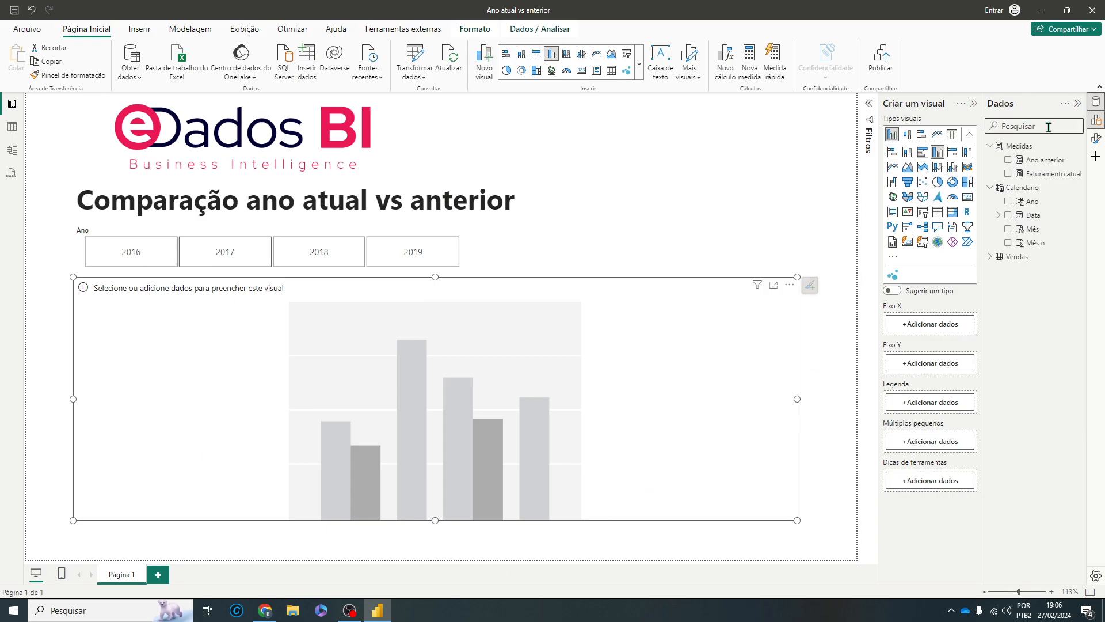
Set Mês from the Calendario table as the column chart's X axis.
left_click(1097, 122)
left_click(1098, 123)
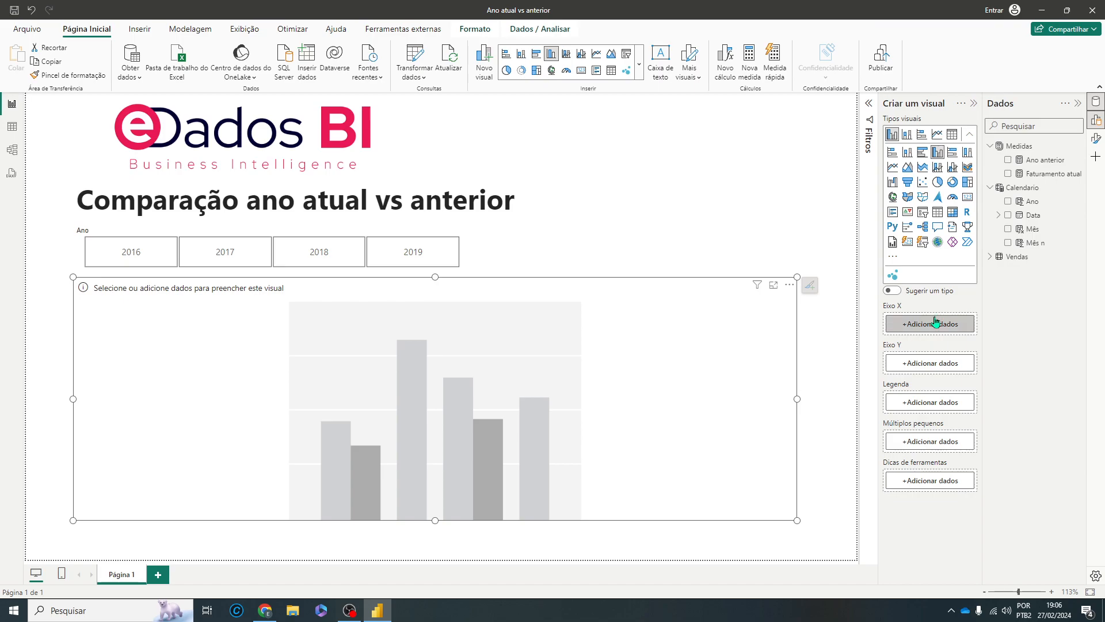
left_click(914, 329)
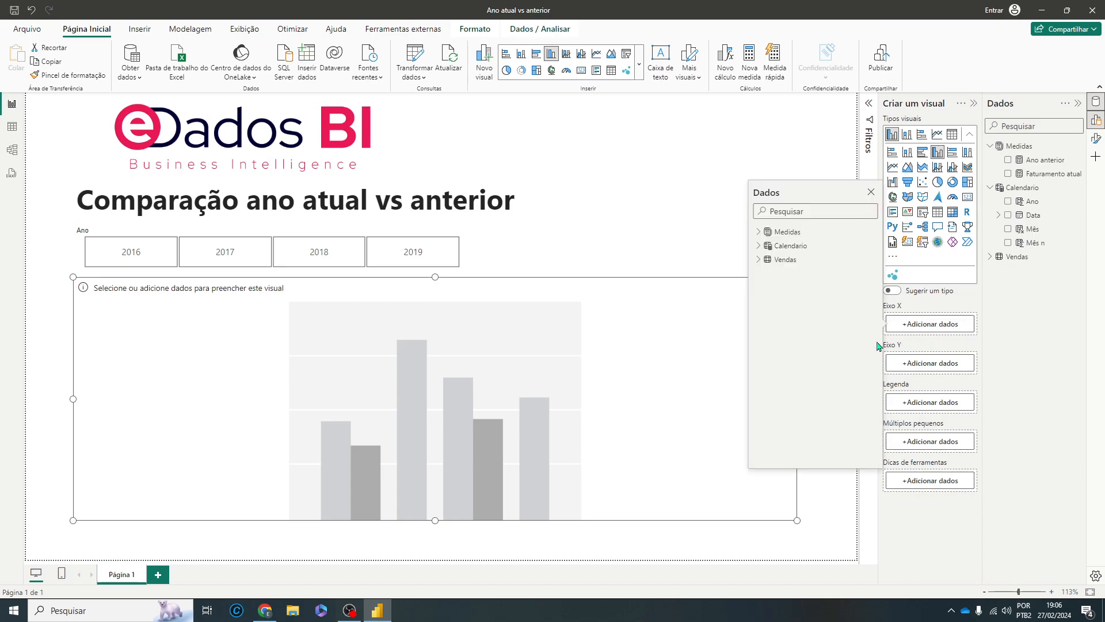
left_click(759, 245)
left_click(777, 288)
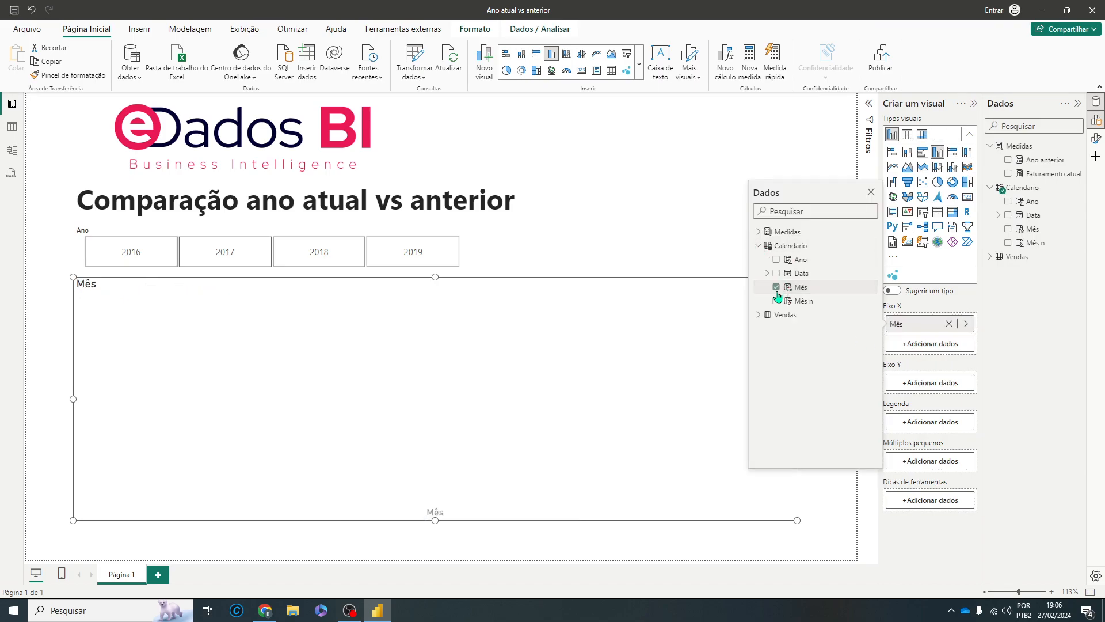
left_click(759, 246)
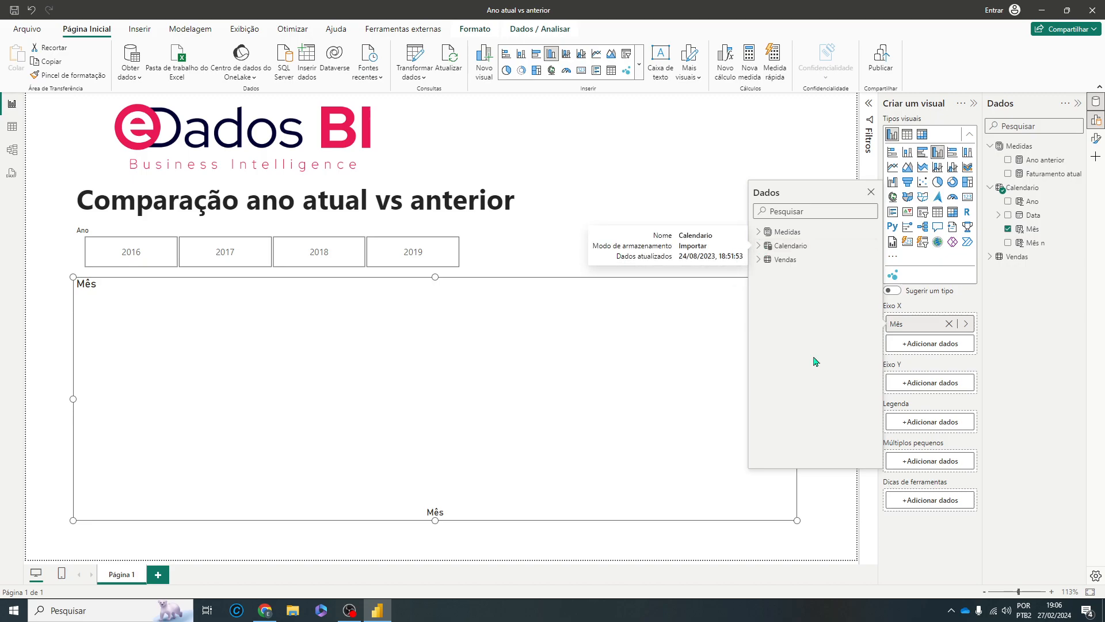
Add the Ano anterior and Faturamento atual measures, in that order, to the chart's Y axis.
left_click(1018, 375)
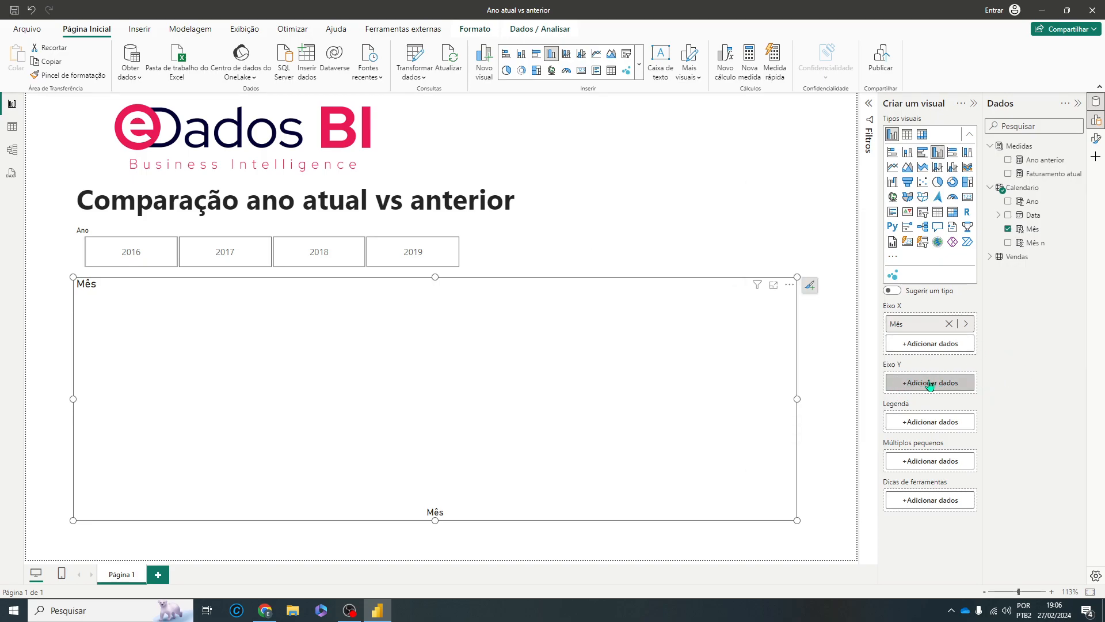
left_click(919, 383)
left_click(758, 293)
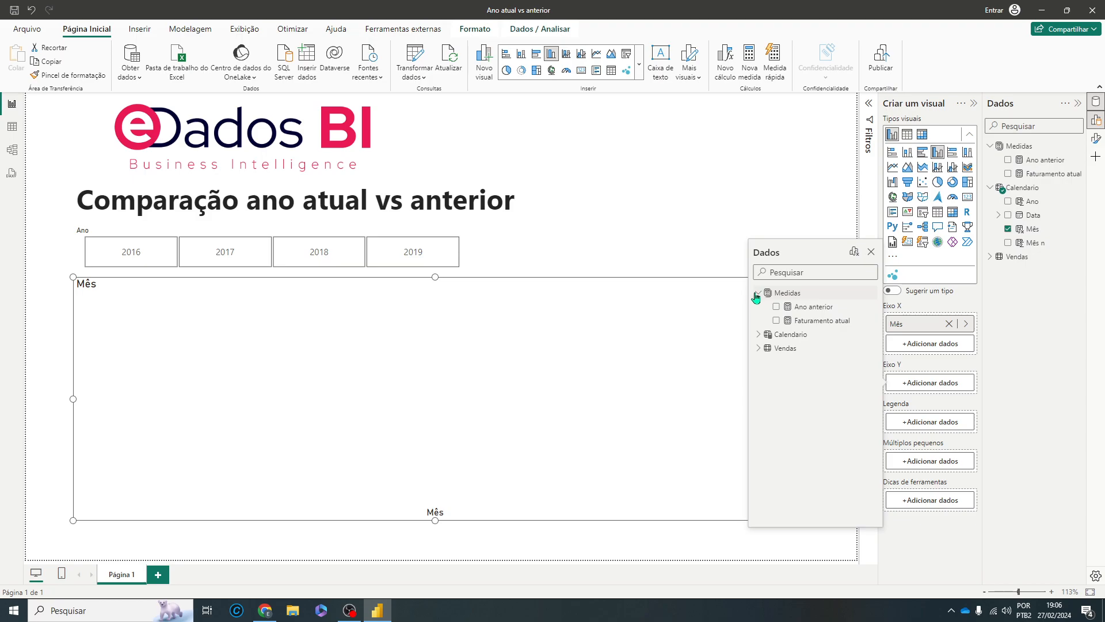
left_click(782, 311)
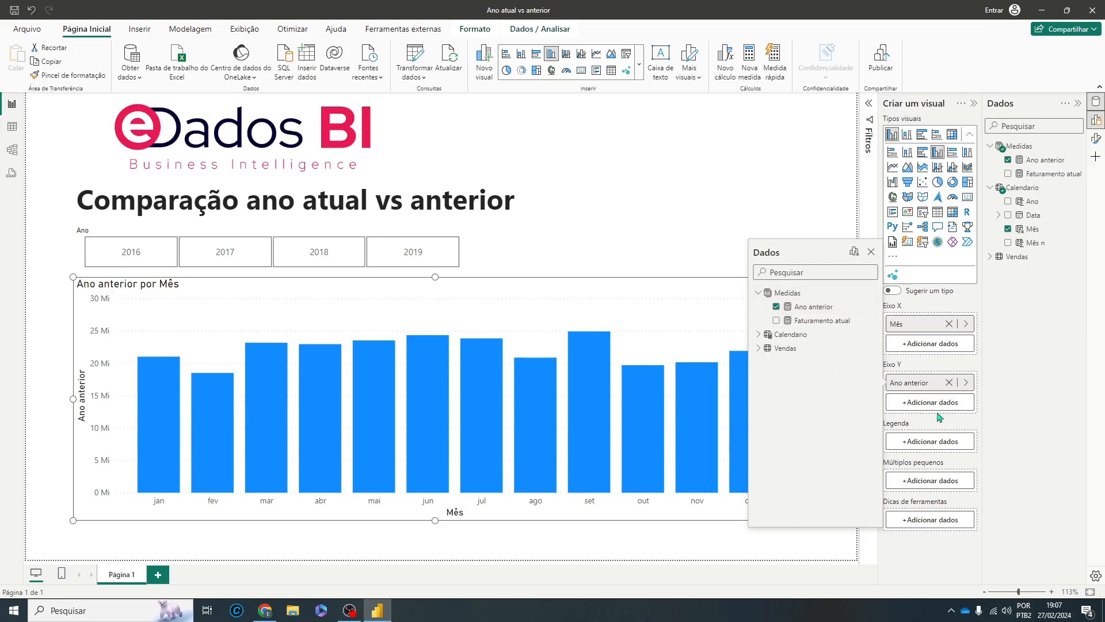
left_click(777, 320)
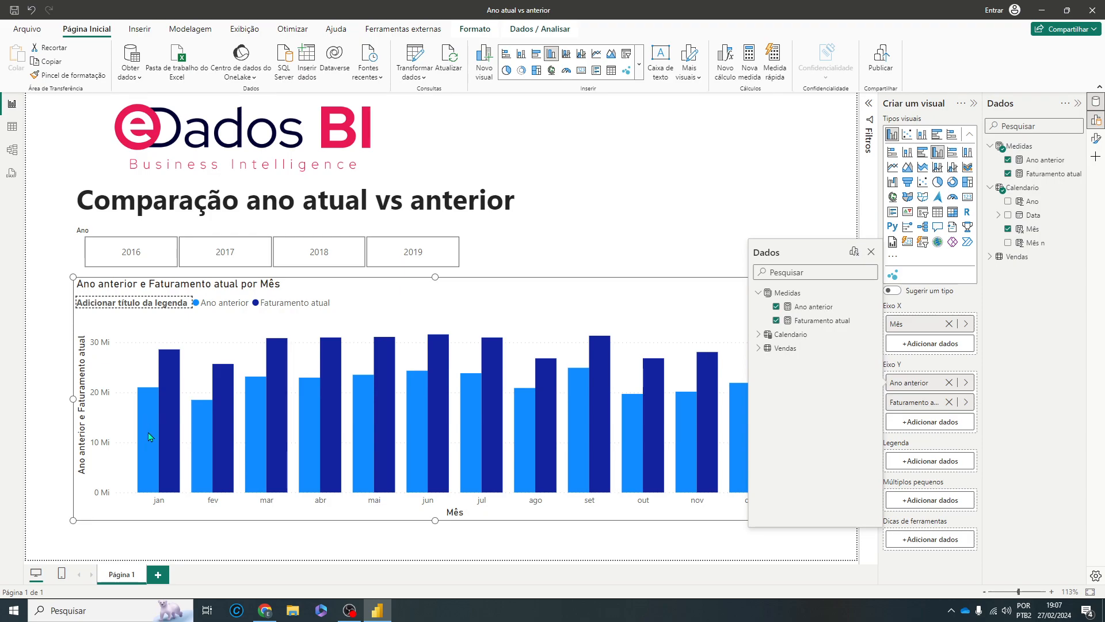
Reposition the column chart under the year slicer and extend its height toward the page's lower edge.
left_click(619, 312)
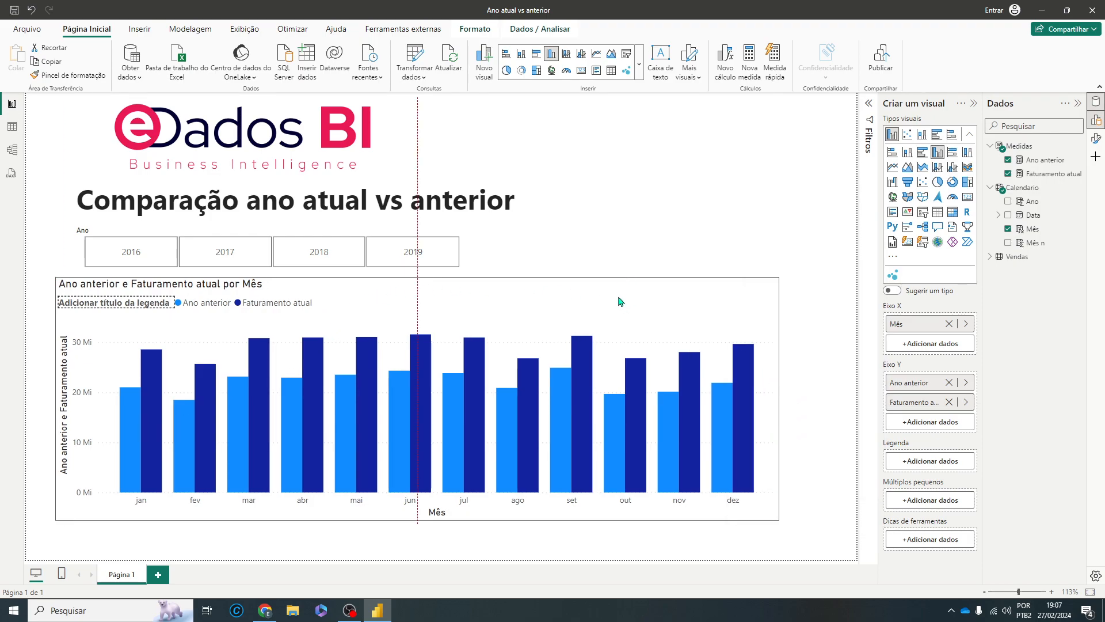
left_click_drag(620, 299, 636, 299)
left_click_drag(804, 515, 803, 544)
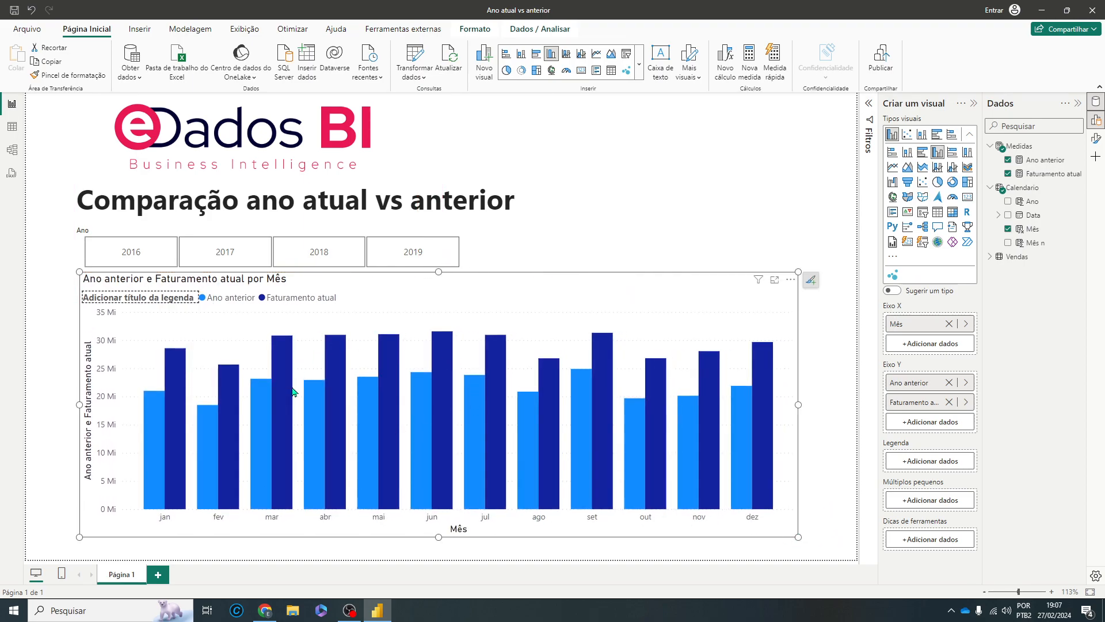
mouse_move(293, 392)
Change the column chart's title text to "Comparação ano anterior vs atual".
left_click(1097, 139)
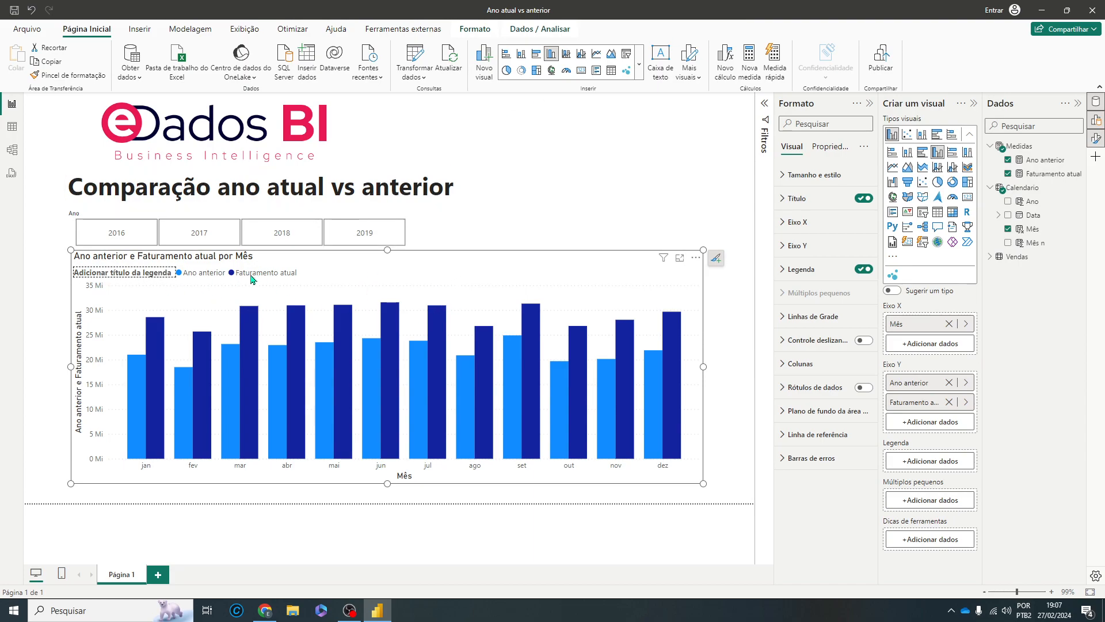
left_click(784, 200)
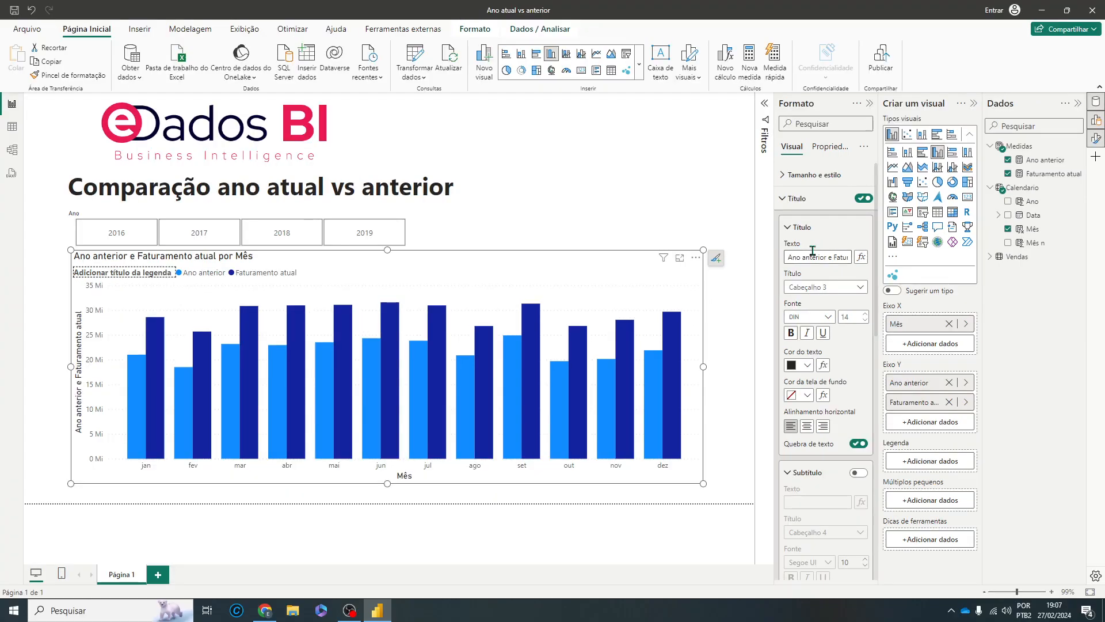
left_click_drag(788, 256, 893, 259)
left_click(879, 257)
triple_click(793, 261)
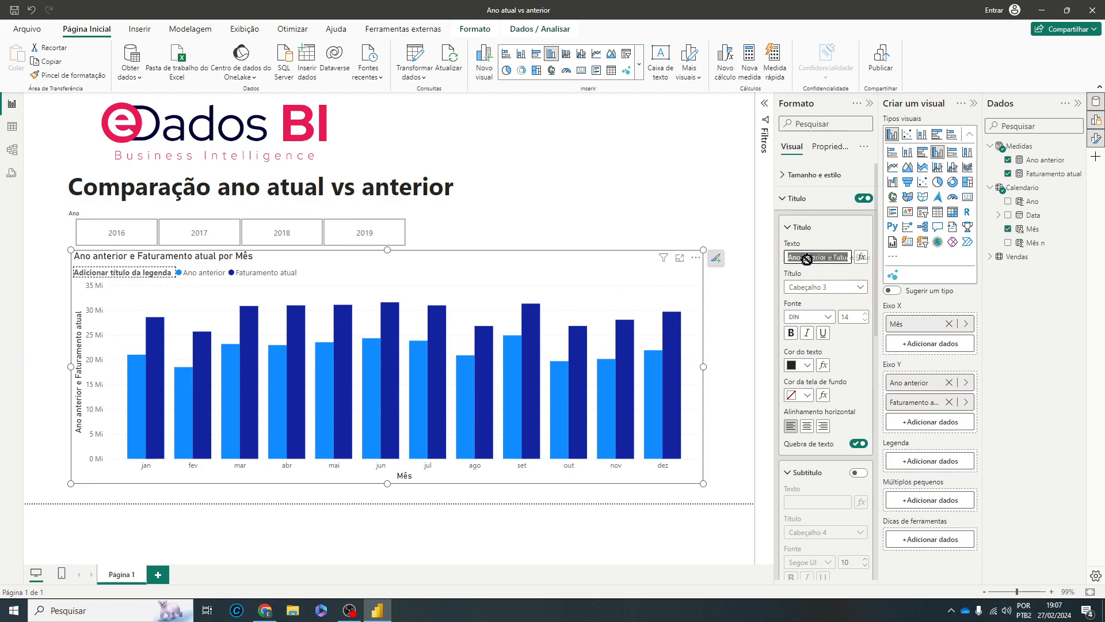
key("BackSpace")
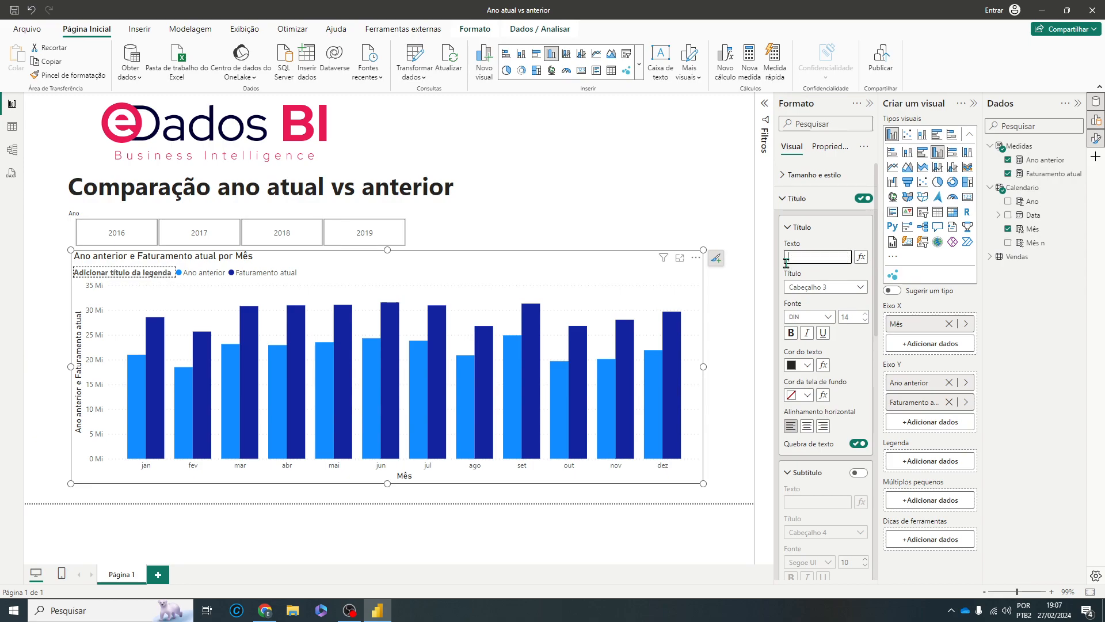
type("C")
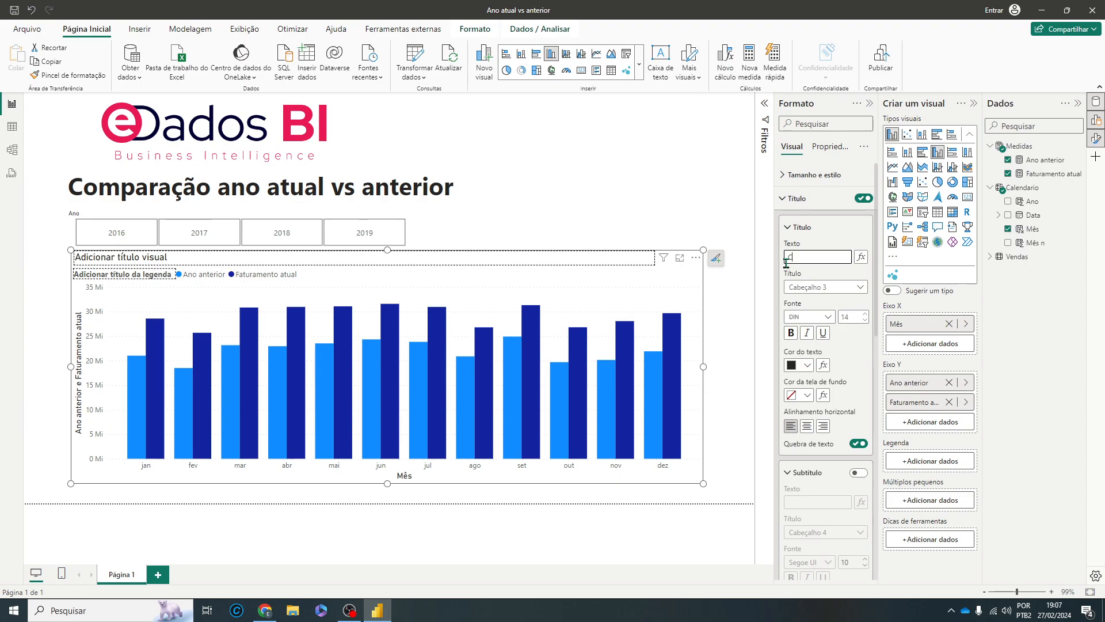
type("omp")
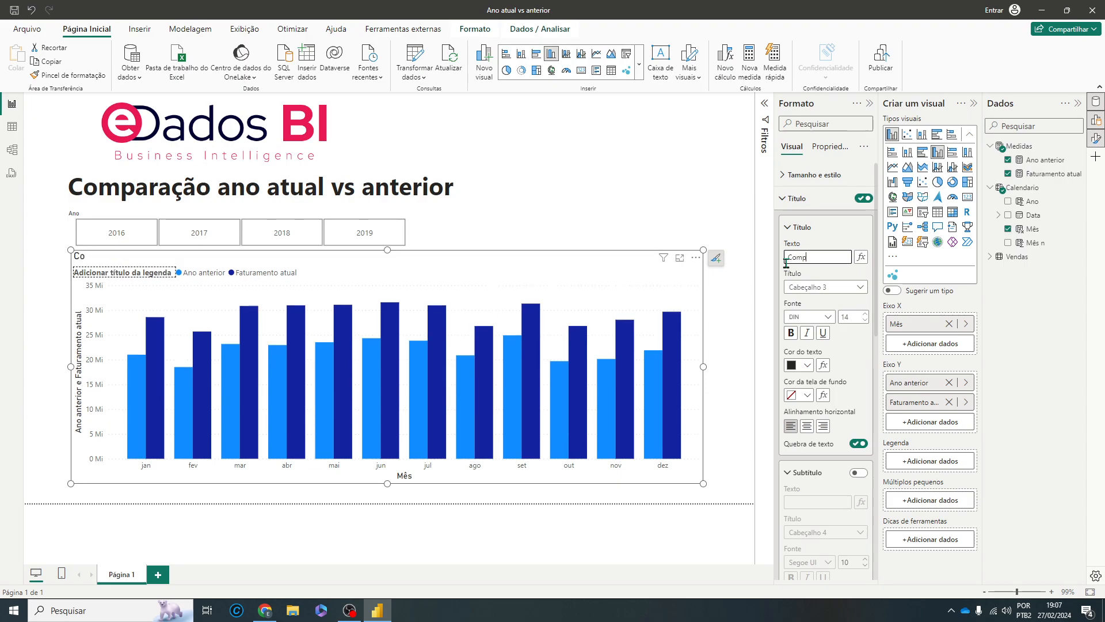
type("aração ano anterior")
key("BackSpace")
key("BackSpace")
type("or vs atual")
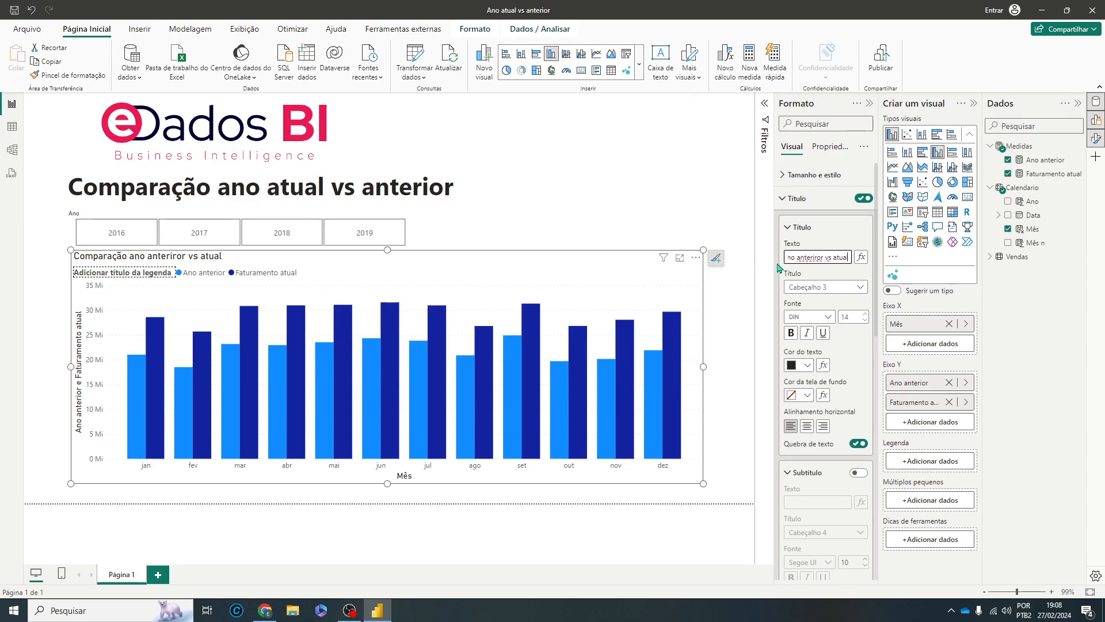
left_click(822, 257)
key("BackSpace")
key("BackSpace")
key("BackSpace")
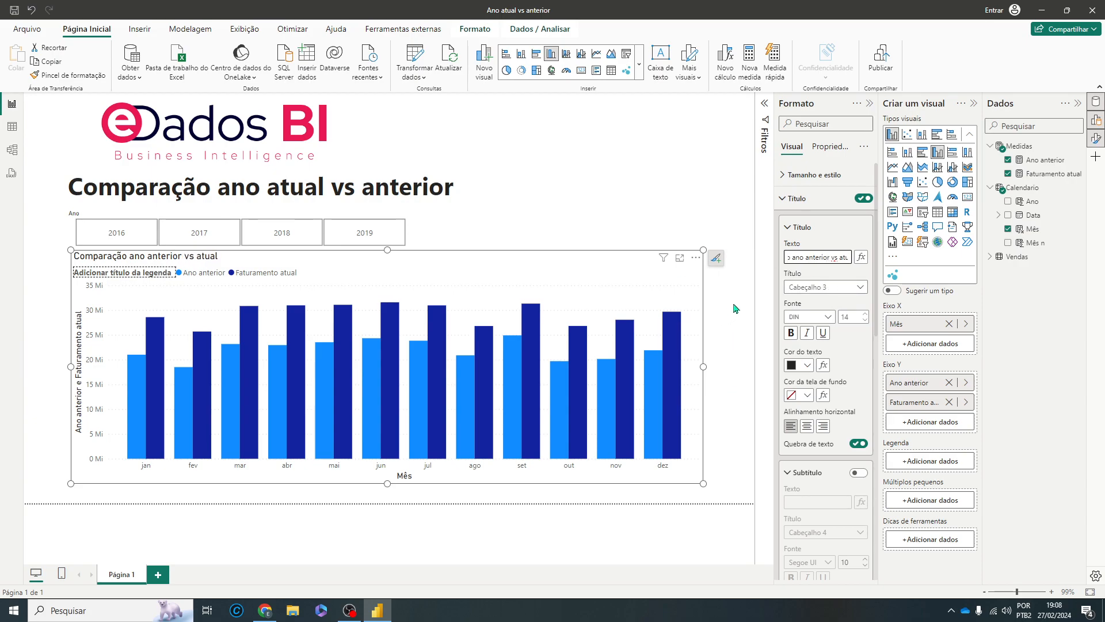
left_click(794, 198)
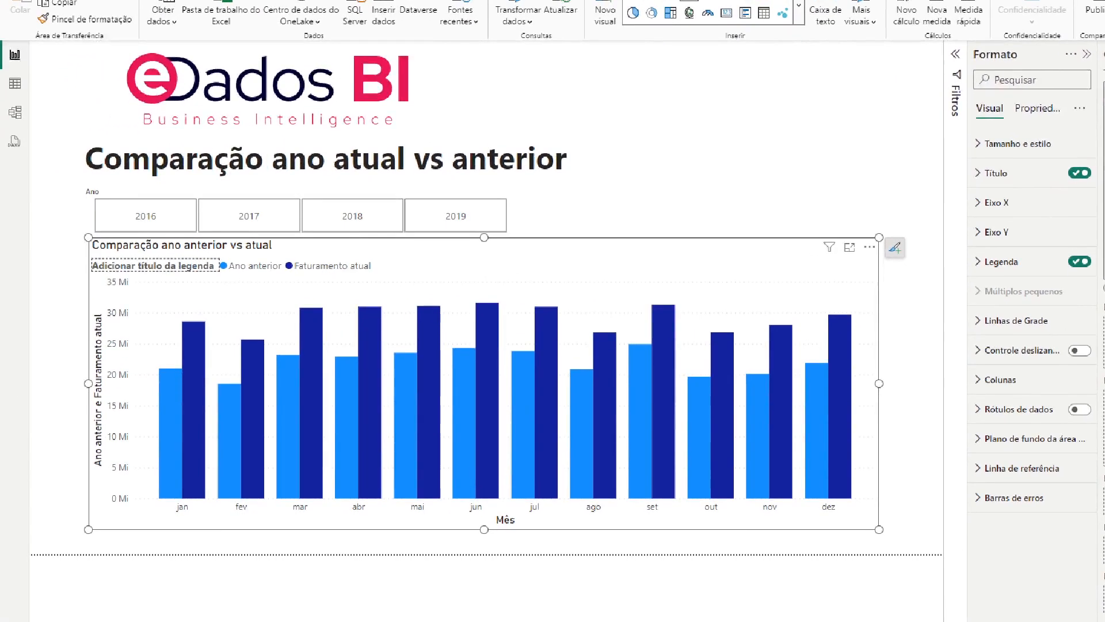
mouse_move(65, 284)
left_mouse_down()
mouse_move(66, 250)
mouse_move(227, 252)
mouse_move(210, 281)
mouse_move(53, 281)
left_mouse_up()
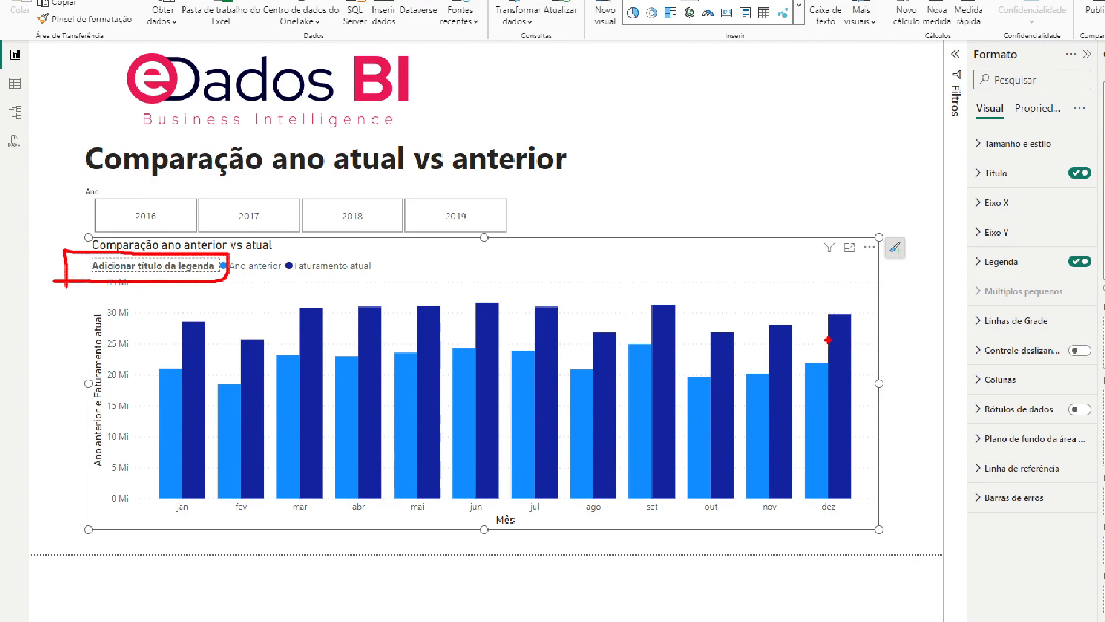
key("Escape")
key("ctrl+1")
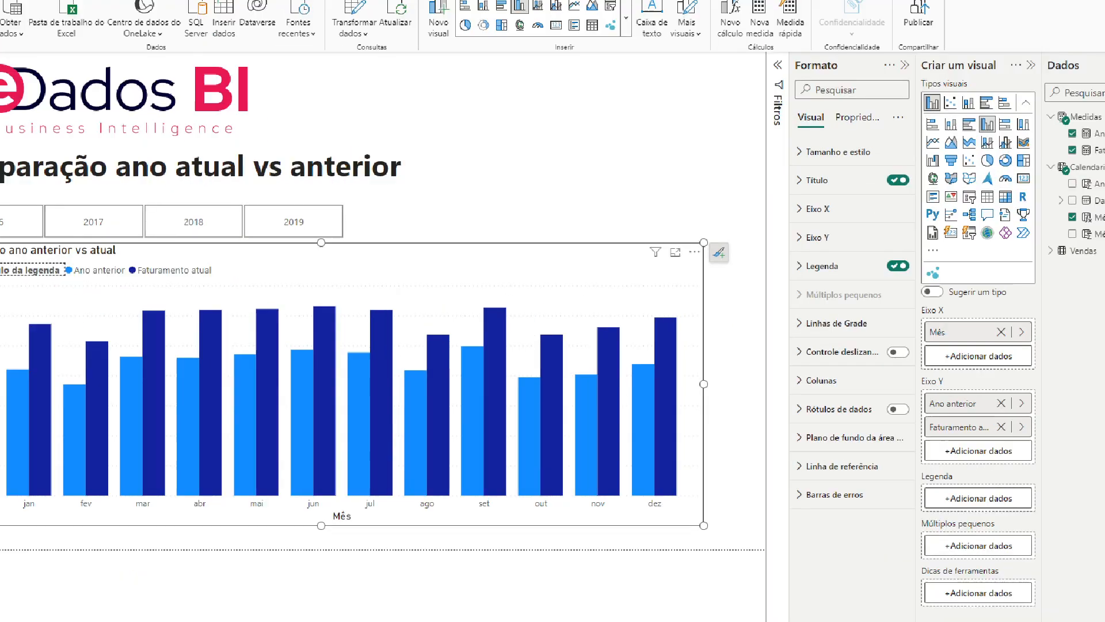
left_click_drag(755, 251, 799, 264)
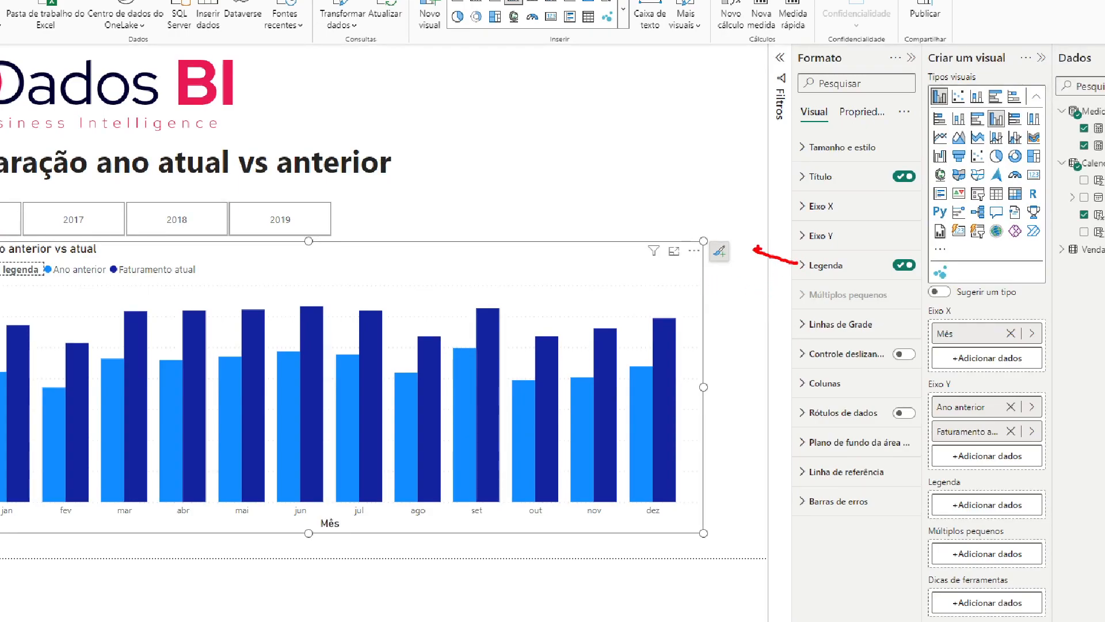
key("Escape")
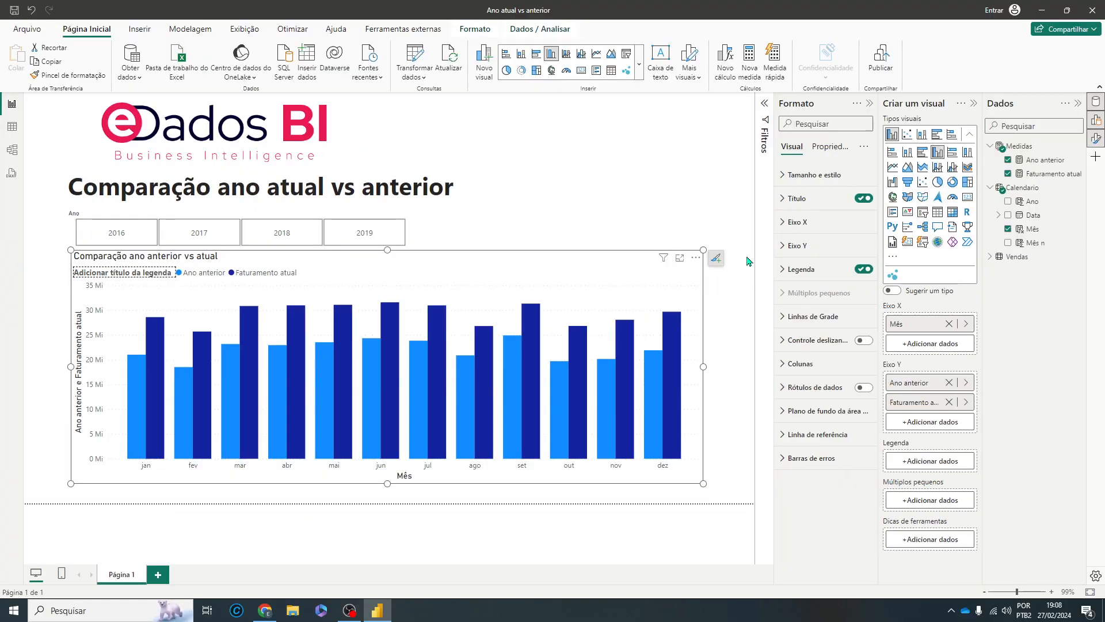
Turn off the title of the column chart's legend.
left_click(784, 269)
left_click(858, 464)
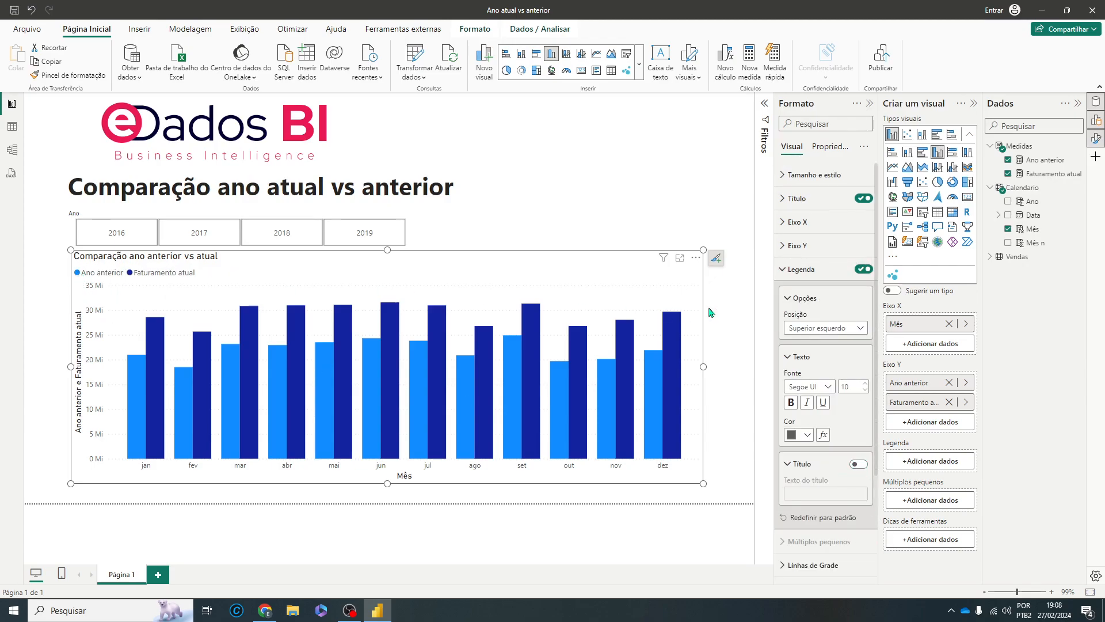
left_click(783, 272)
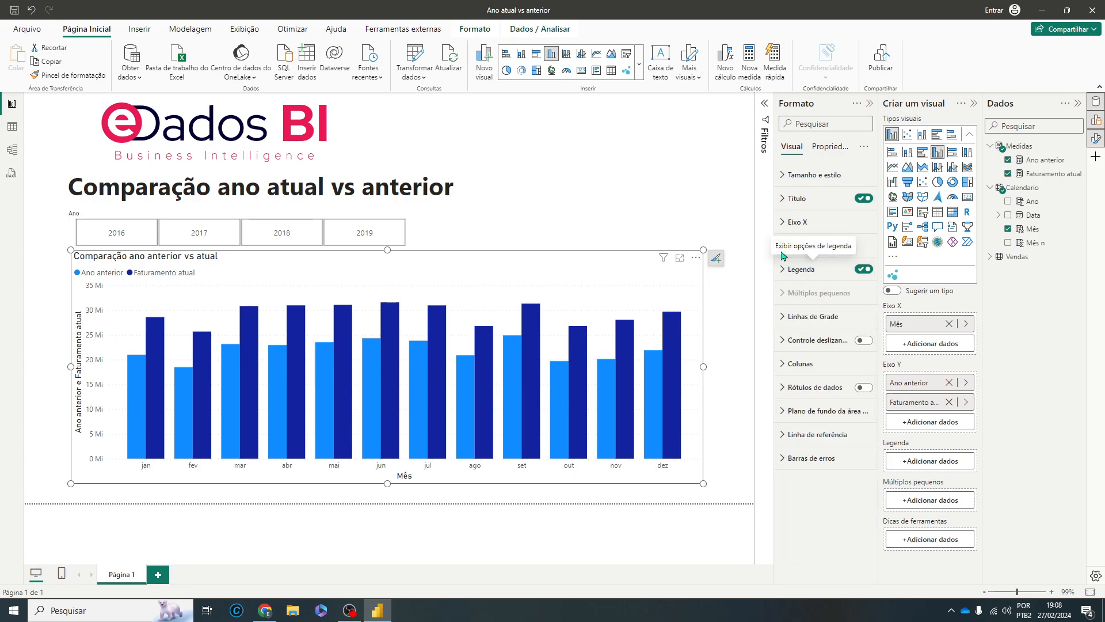
Turn off both the title and the values of the column chart's Y axis.
left_click(782, 246)
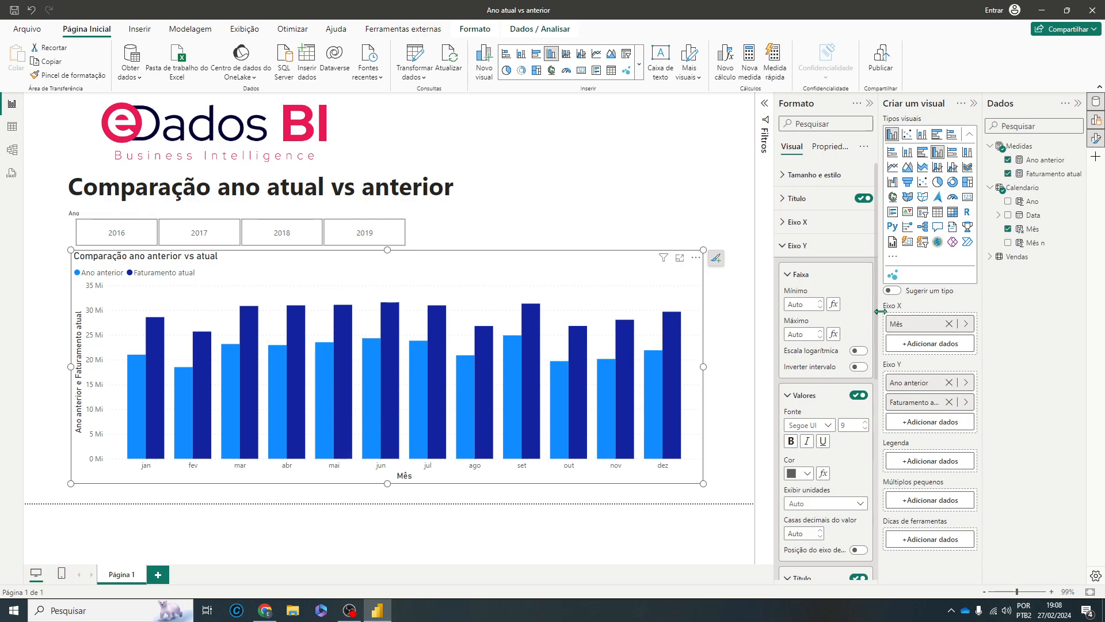
scroll(872, 310, "down", 2)
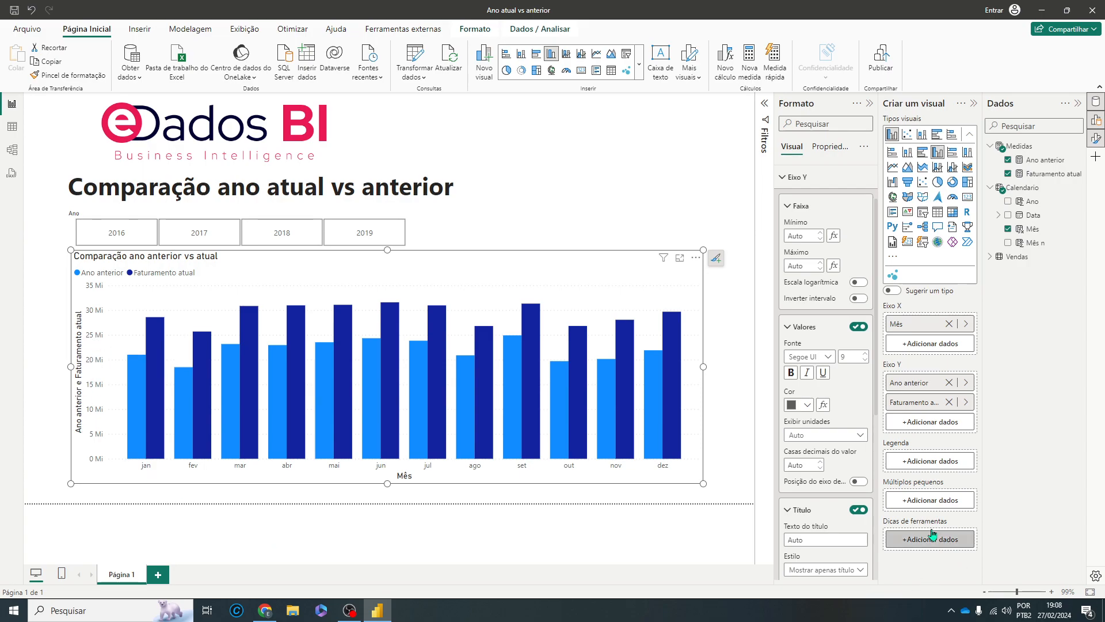
left_click(858, 510)
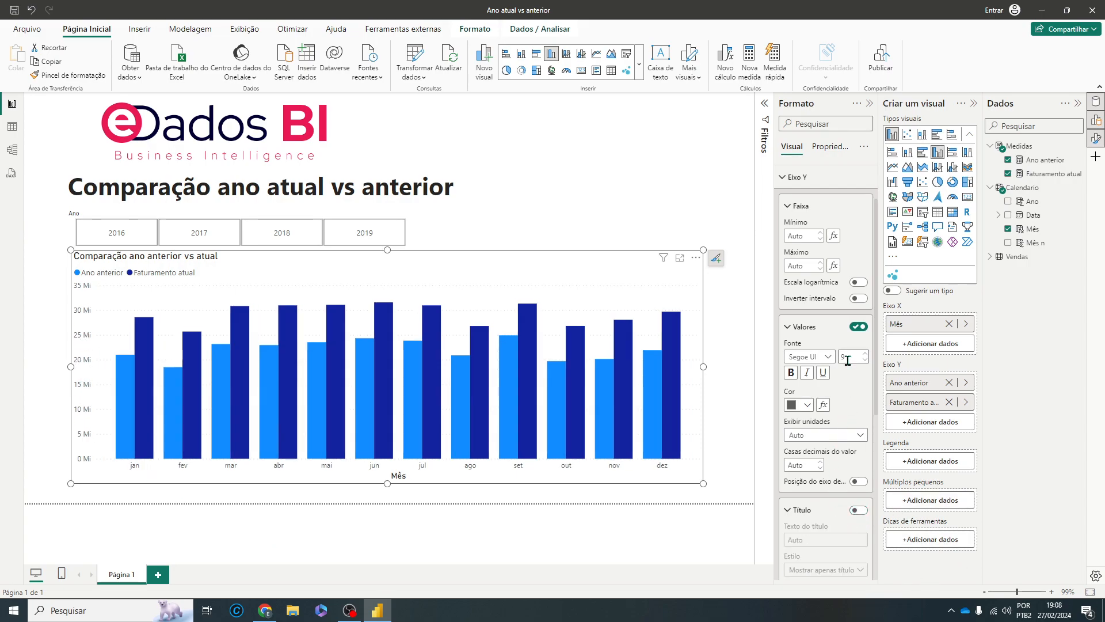
left_click(858, 327)
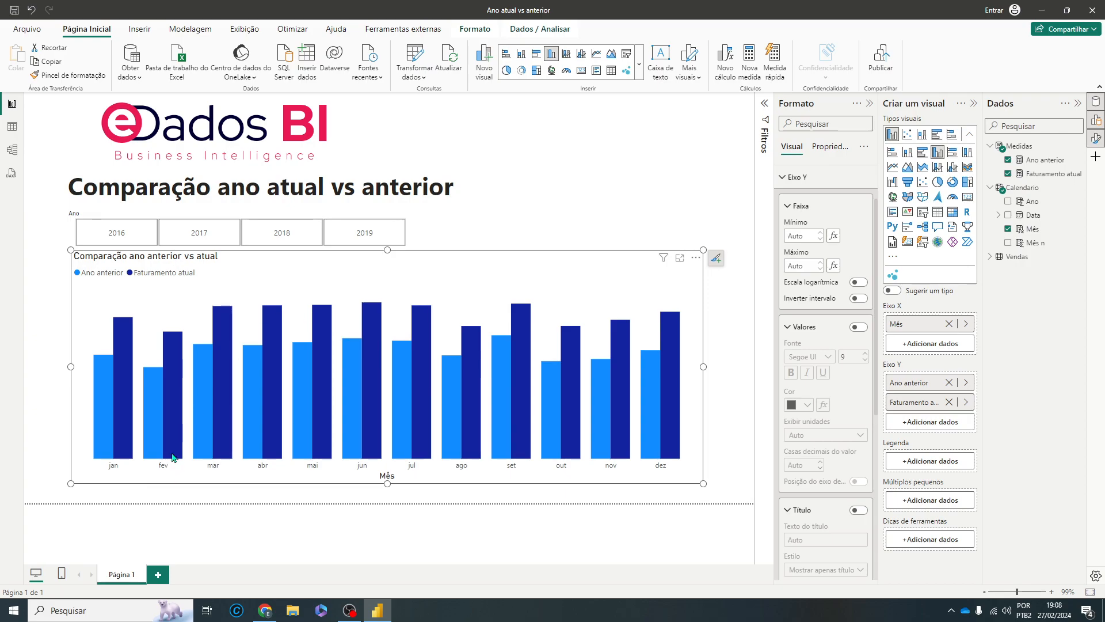
mouse_move(173, 458)
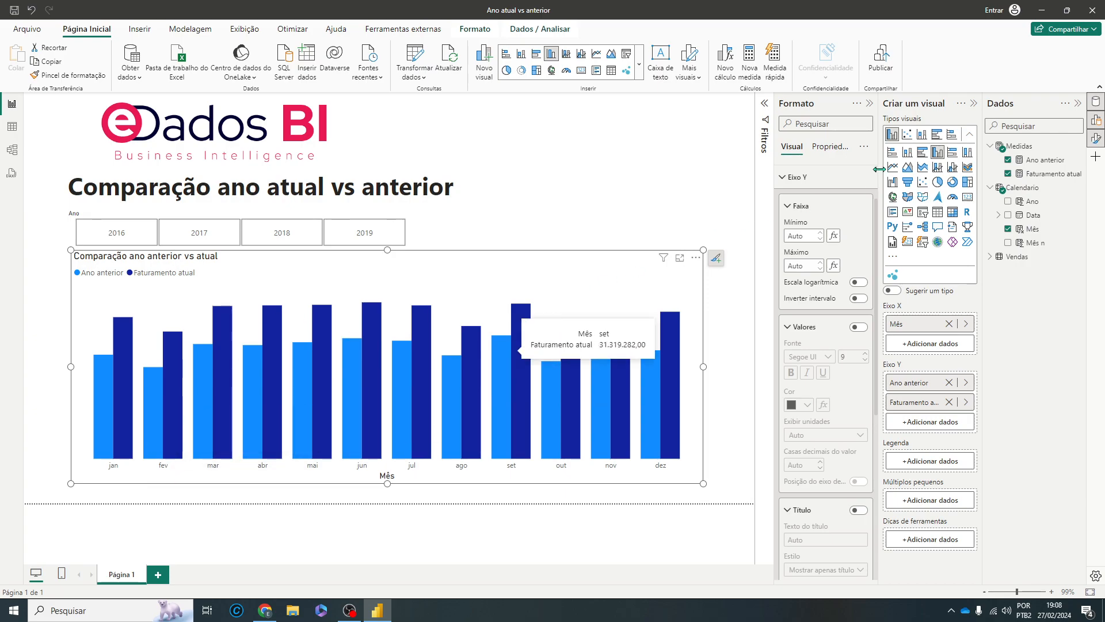
left_click(786, 177)
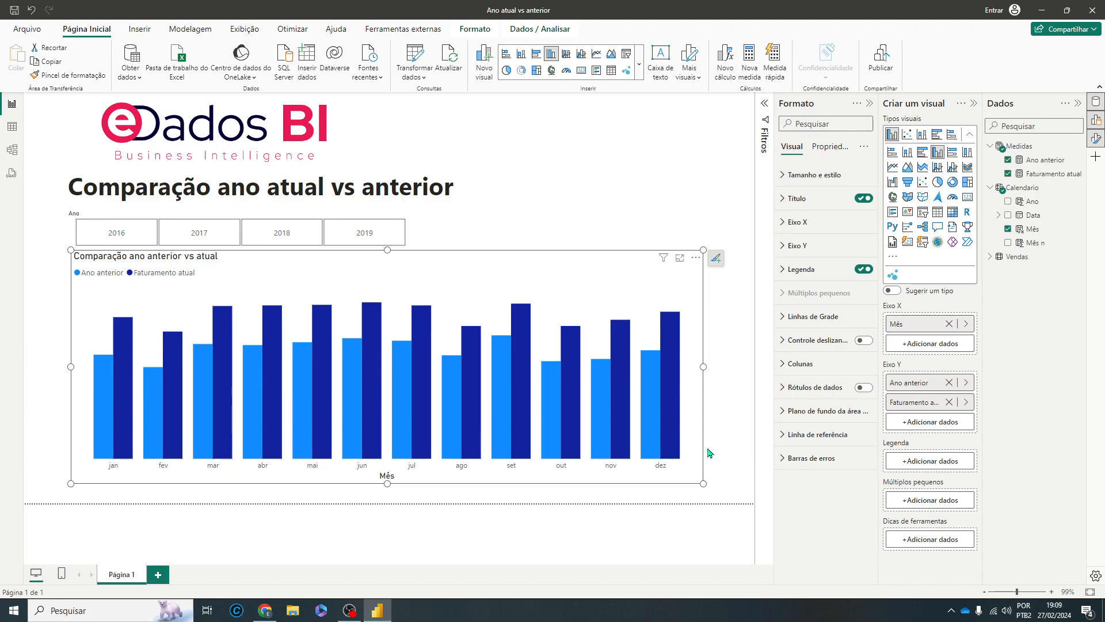
Recolor the chart's Ano anterior columns with the lightest tint of the dark blue theme color.
left_click(785, 369)
left_click(786, 372)
left_click(786, 371)
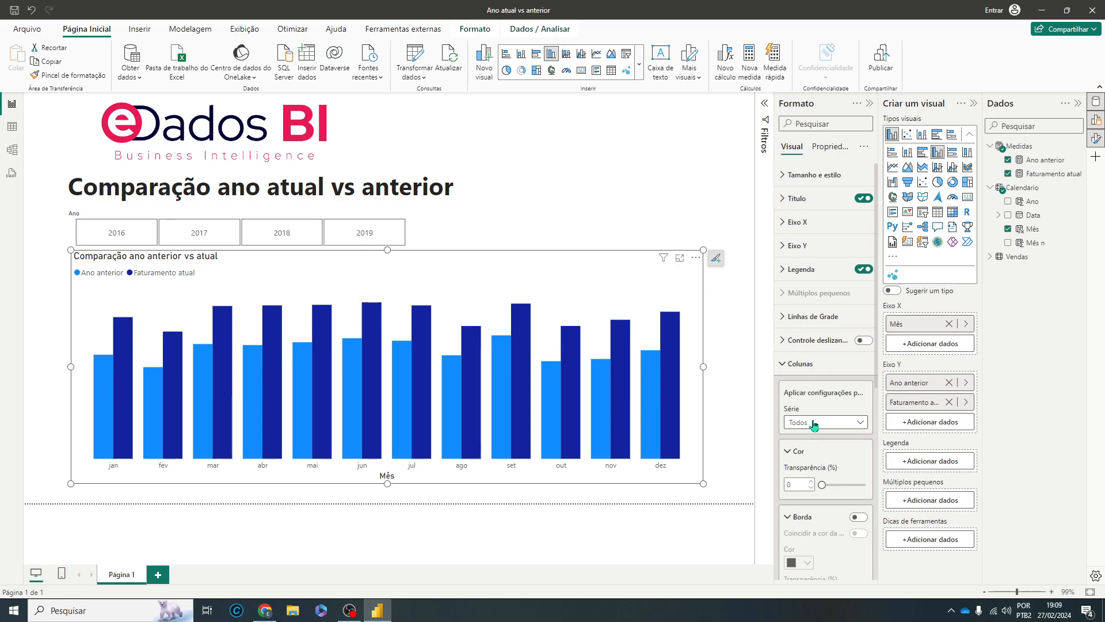
left_click(846, 426)
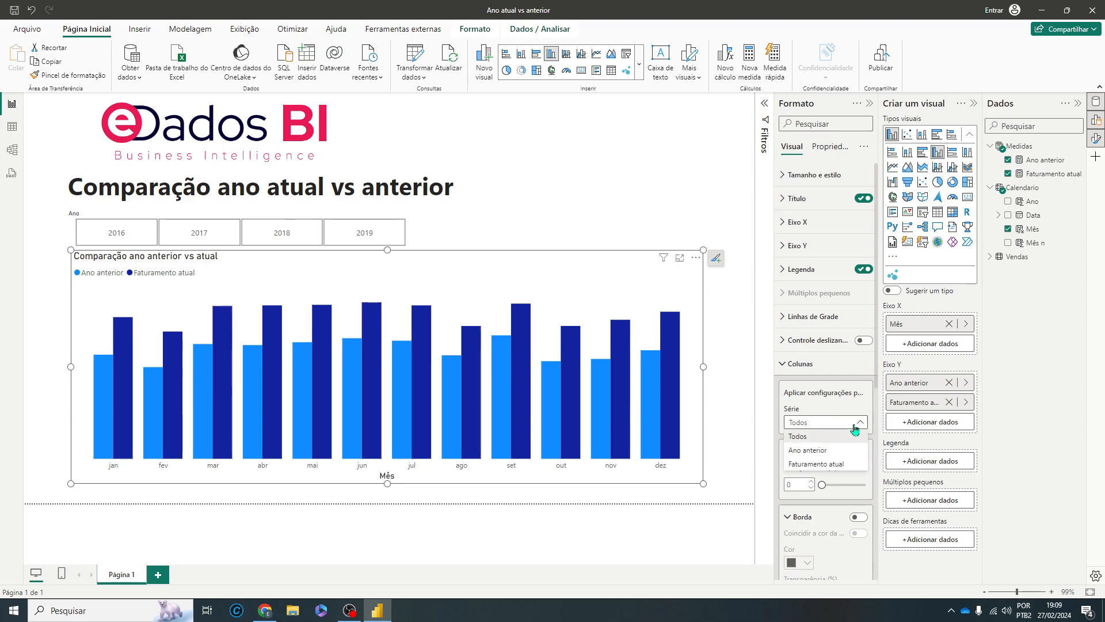
left_click(812, 454)
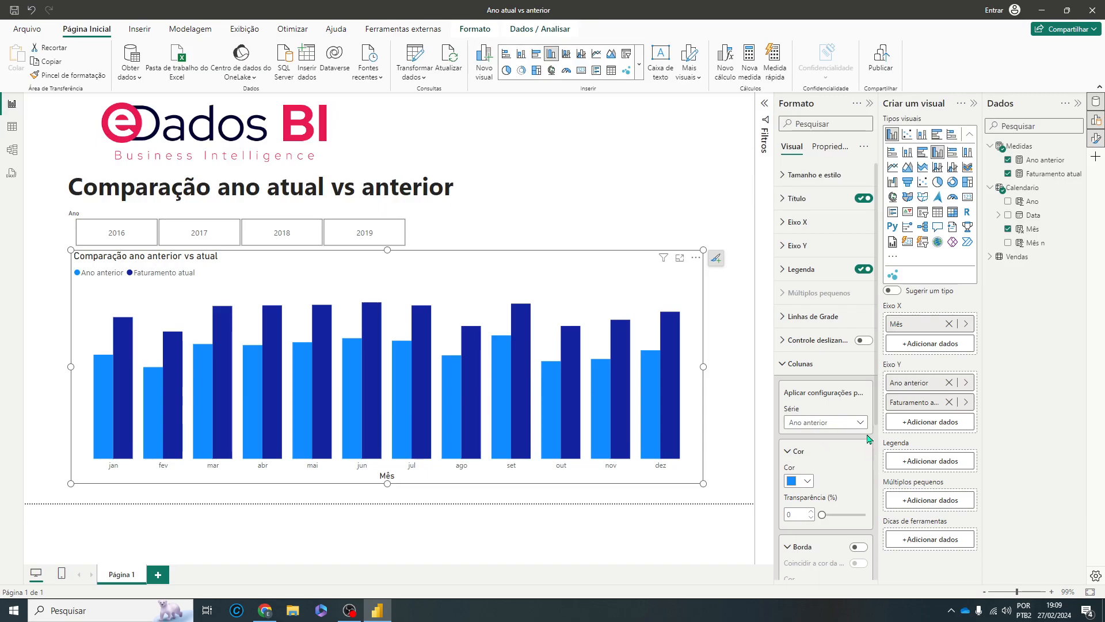
left_click(801, 481)
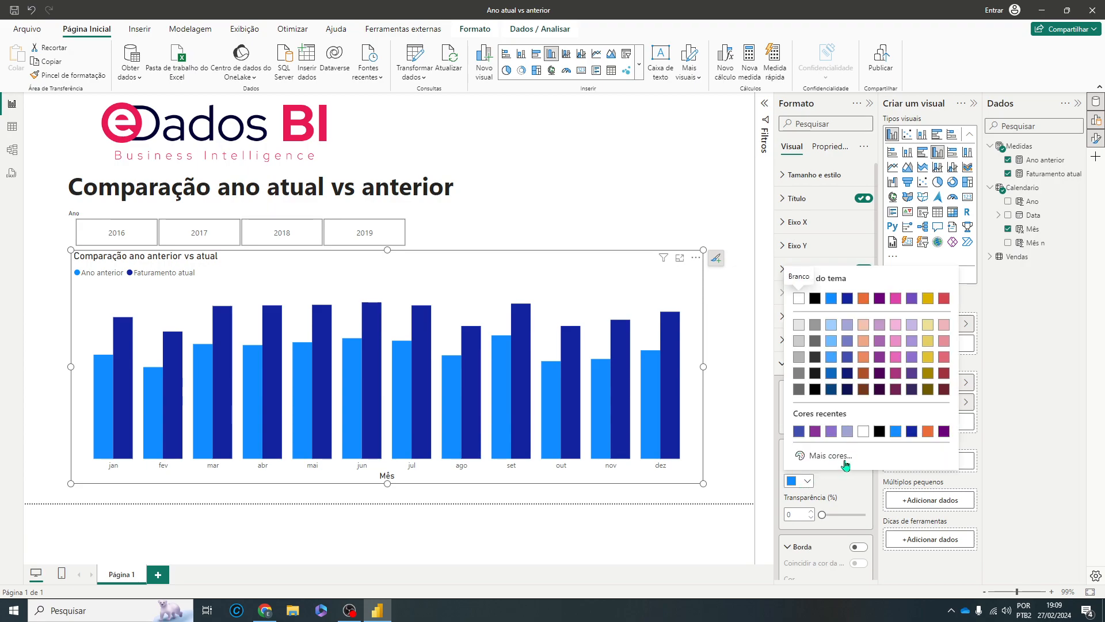
left_click(847, 326)
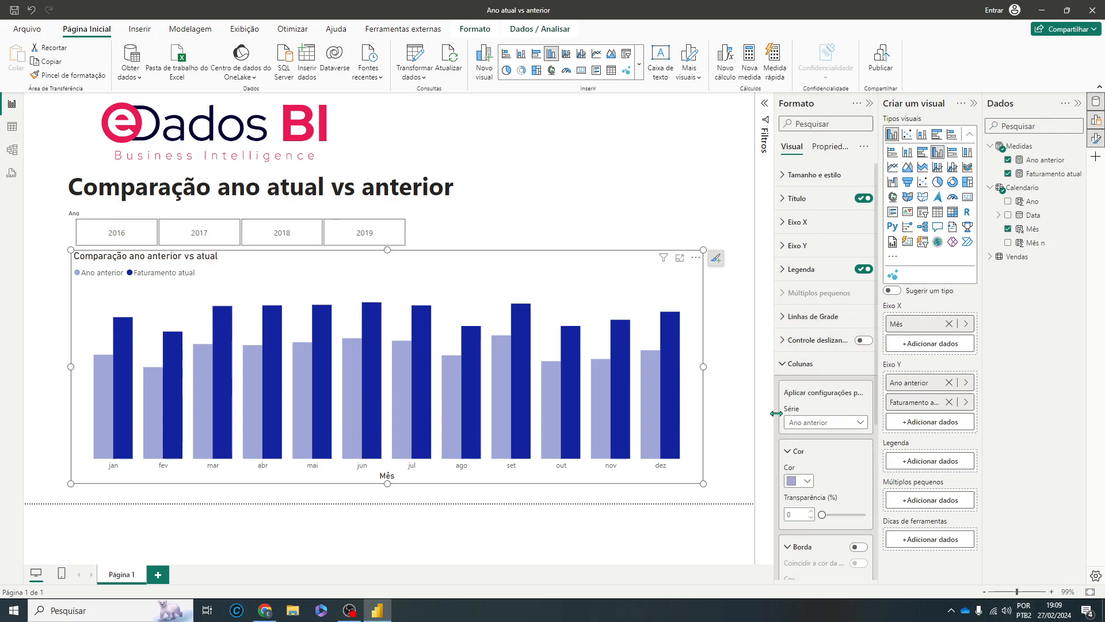
Recolor the chart's Faturamento atual columns with #414fb1, the 20% lighter tint of theme color 2.
left_click(829, 425)
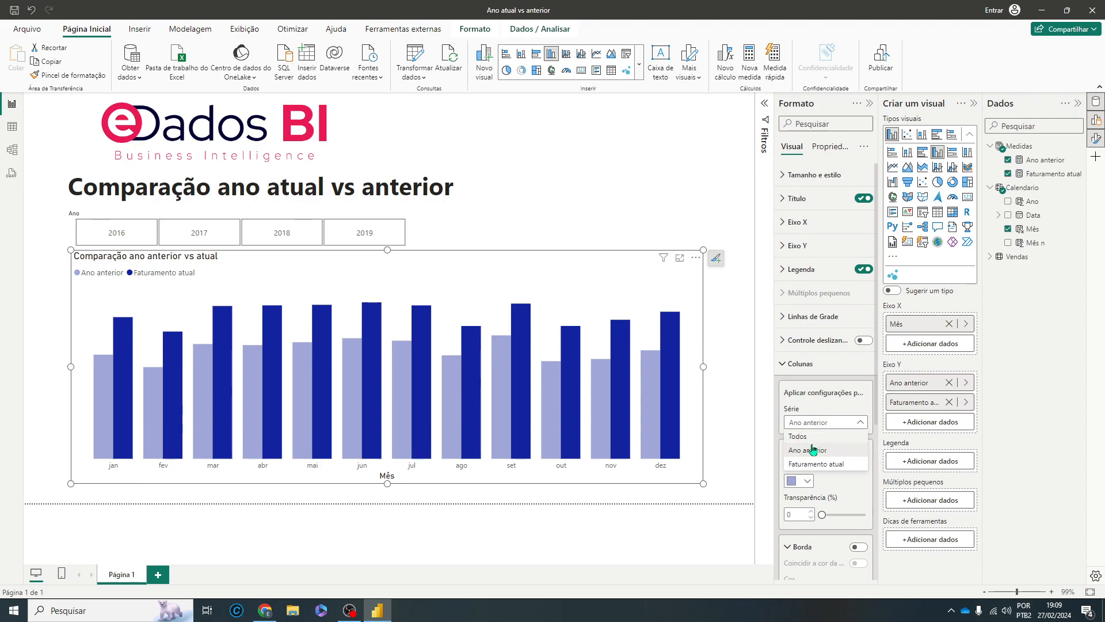
left_click(808, 465)
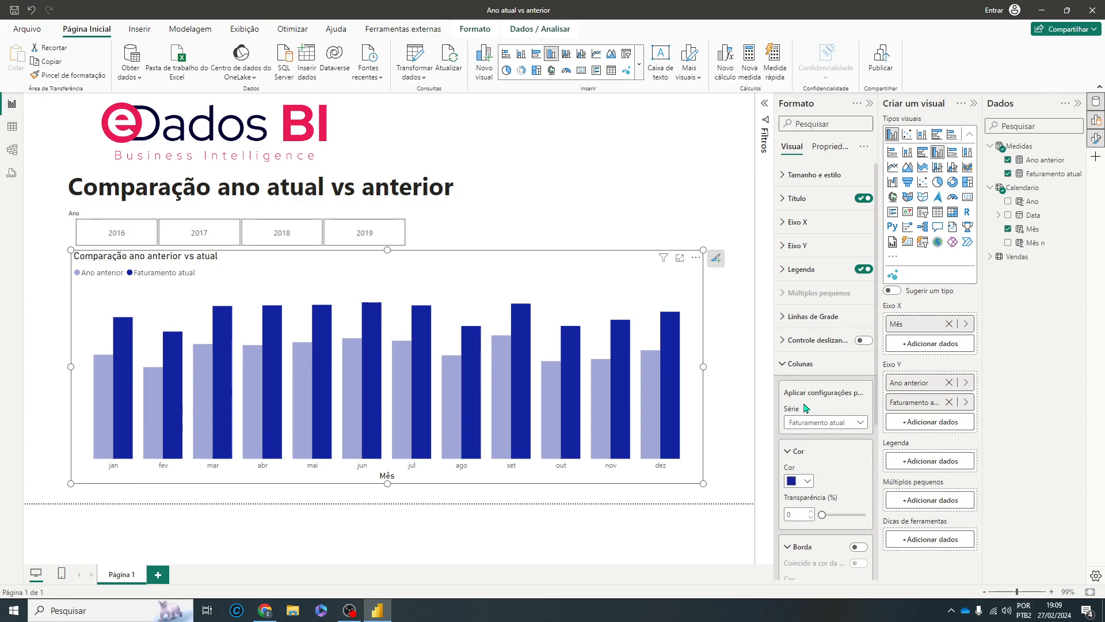
left_click(806, 481)
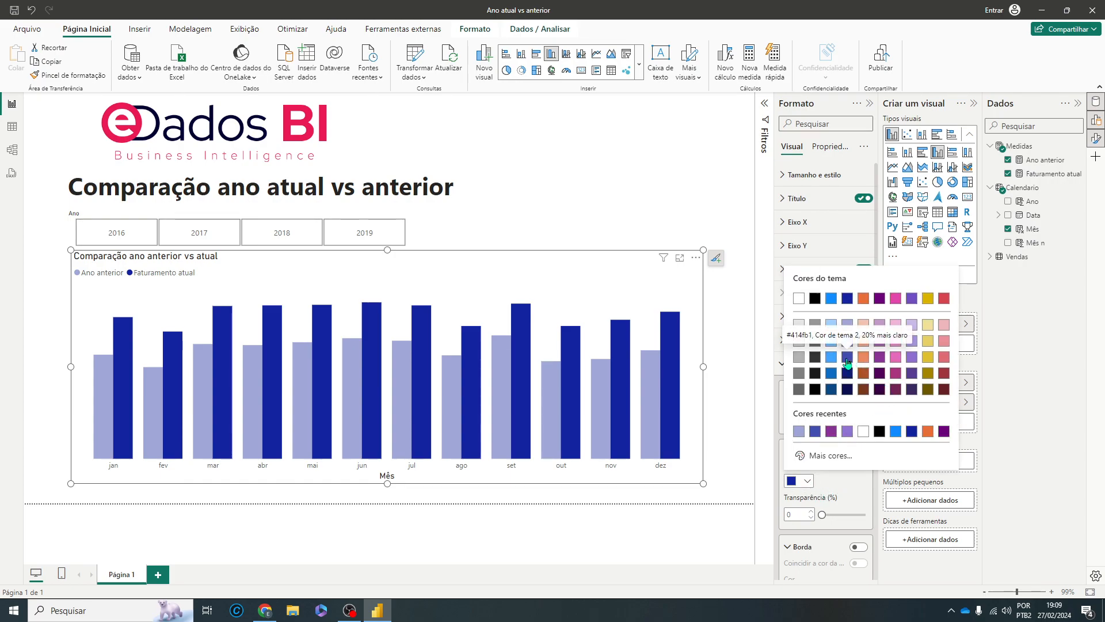
left_click(847, 361)
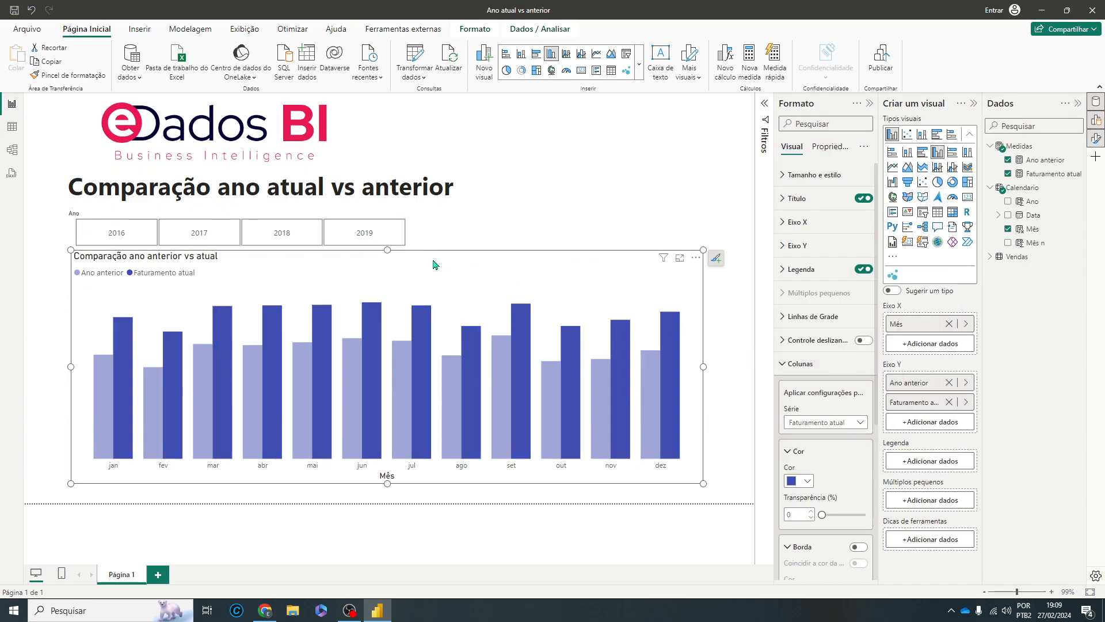
Shrink the column chart slightly by lowering its upper edge away from the year slicer and pulling in its right edge.
left_click_drag(388, 250, 389, 266)
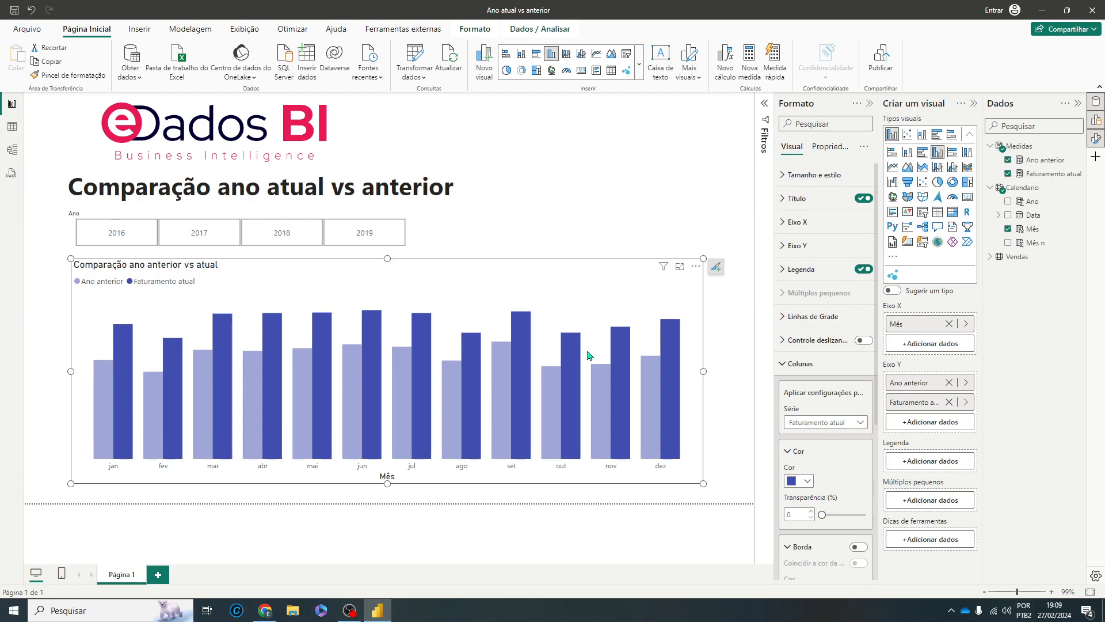
left_click_drag(702, 373, 686, 373)
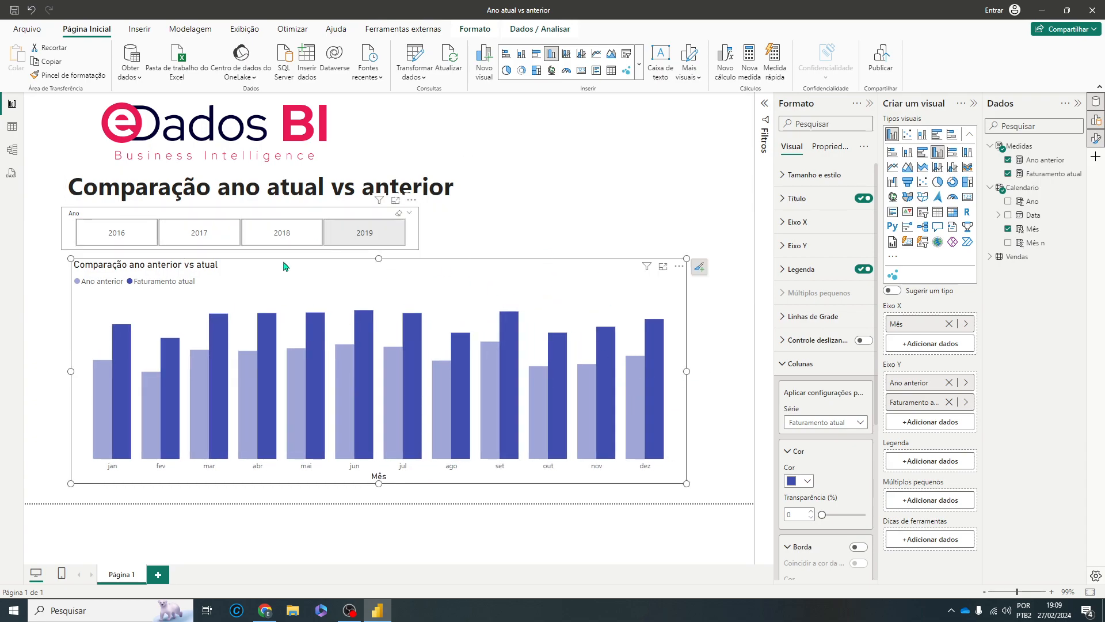
Check the comparison chart for 2019, 2018, 2017 and 2016 with the year slicer, ending with 2017 selected and the slicer deselected.
left_click(366, 238)
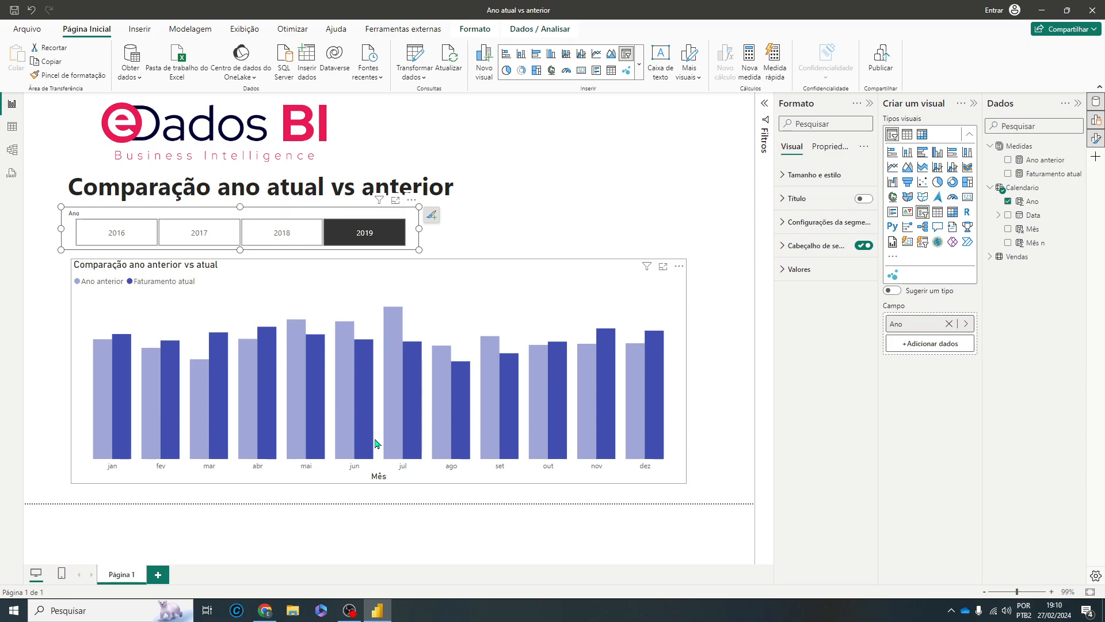
left_click(283, 236)
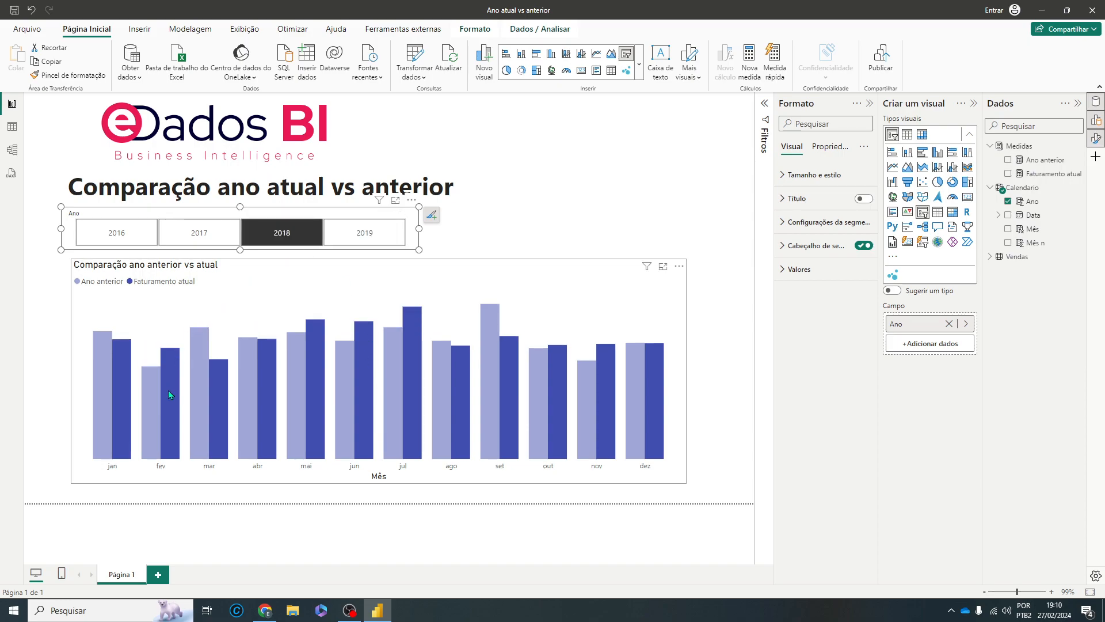
left_click(207, 235)
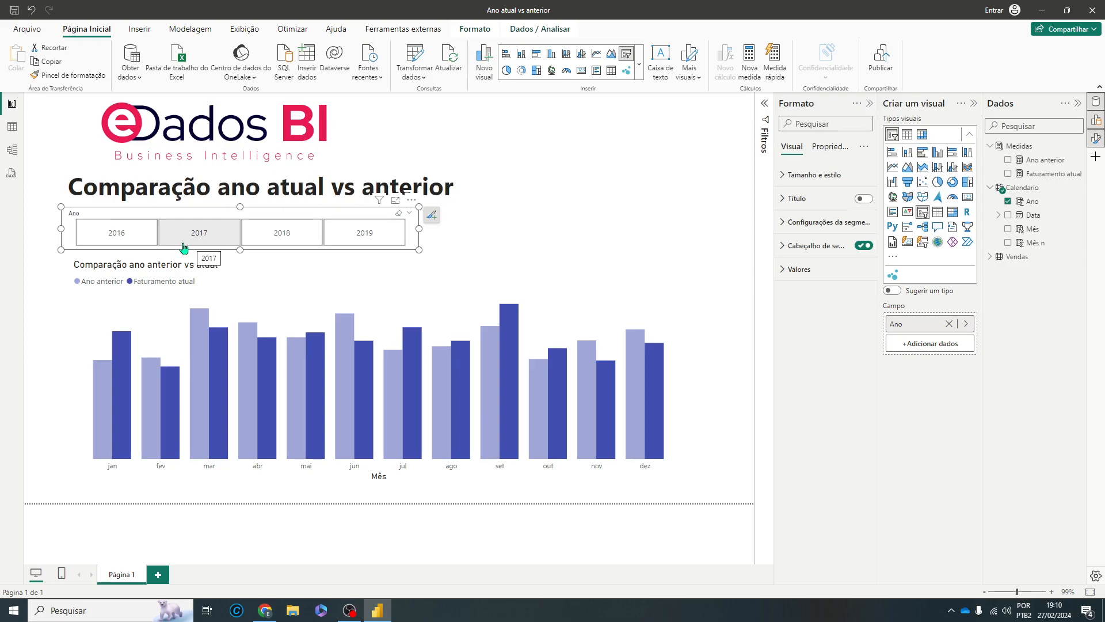
left_click(116, 242)
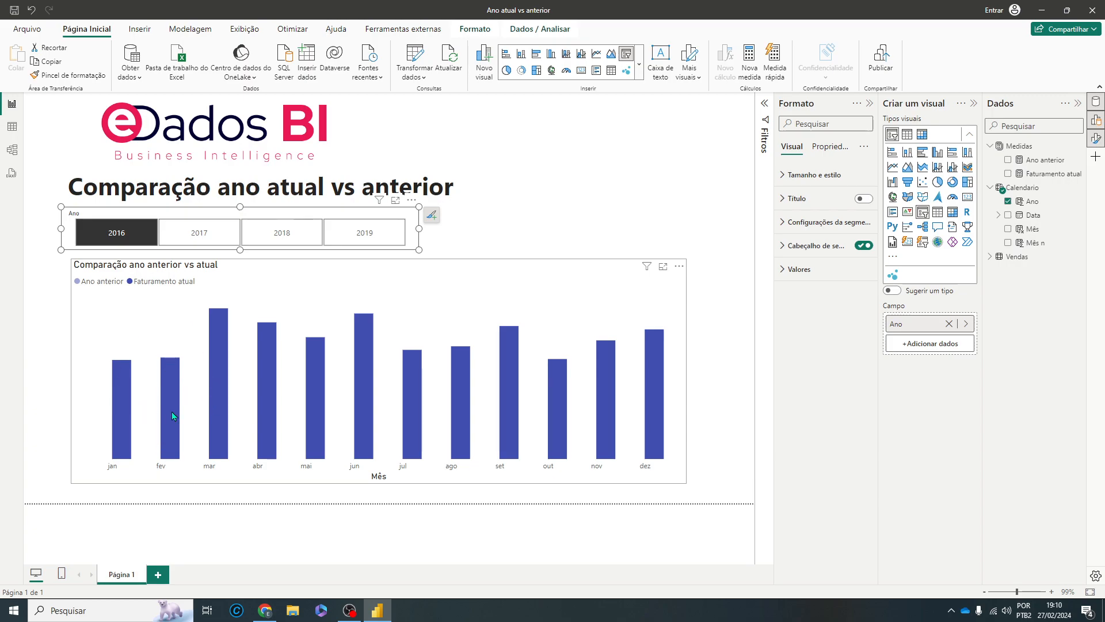
left_click(209, 238)
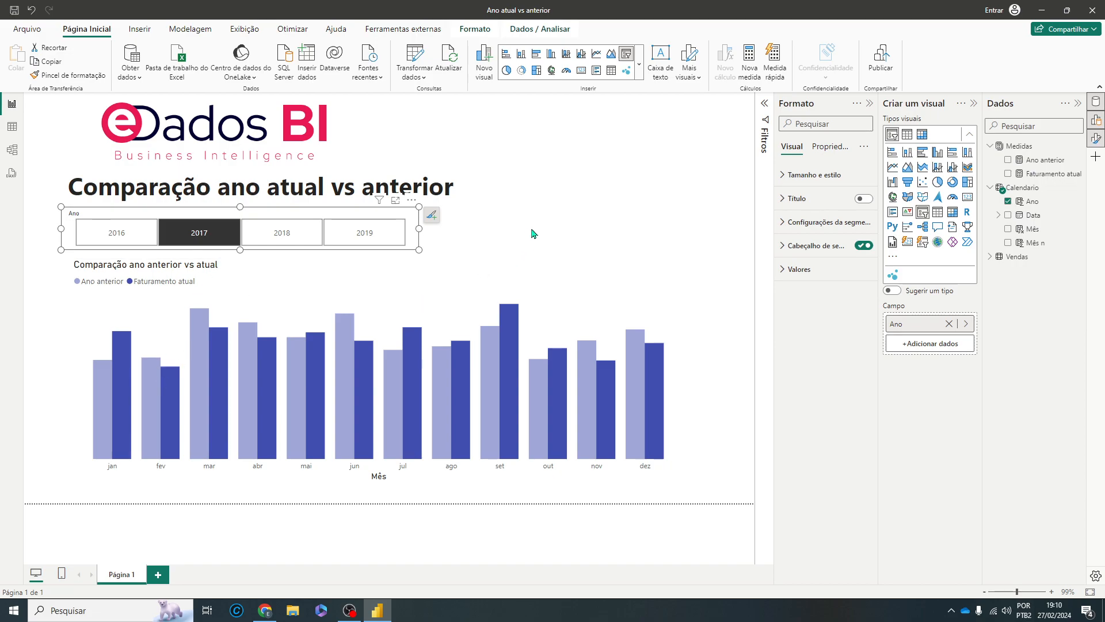
left_click(550, 223)
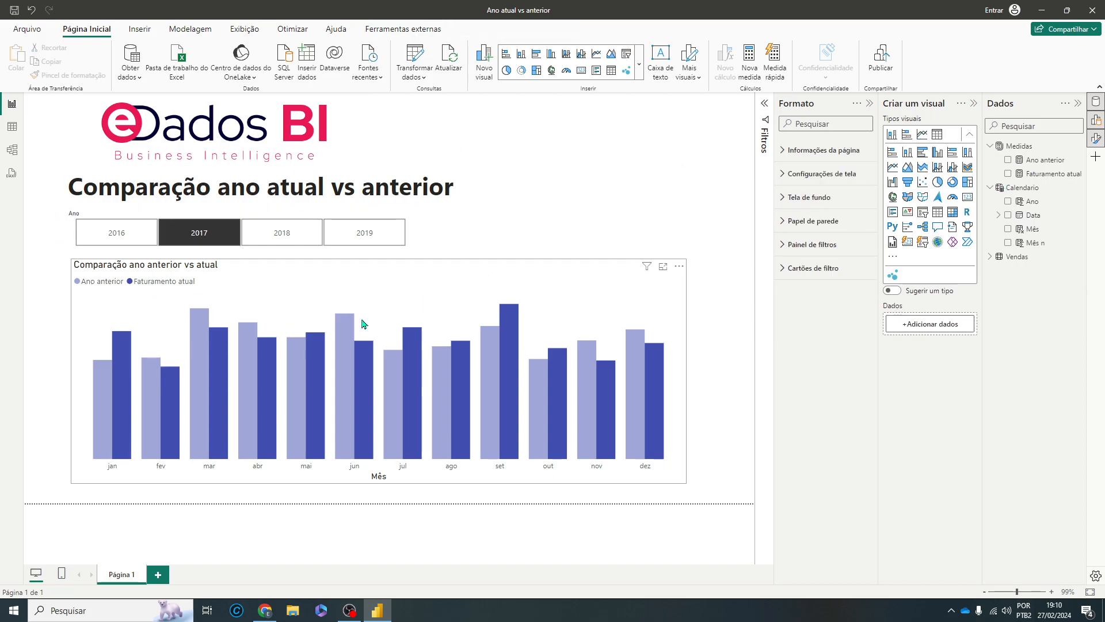